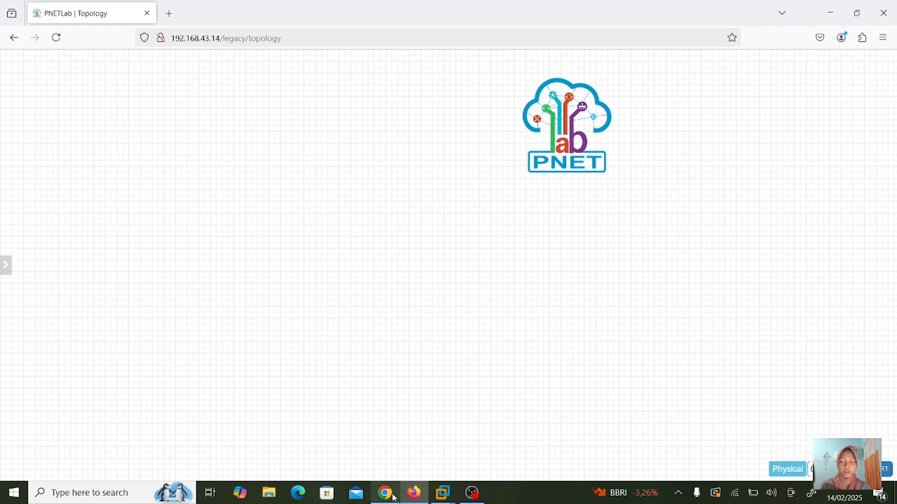
- Add a MikroTik RouterOS node with its Qemu Options field cleared and save it
left_click(394, 498)
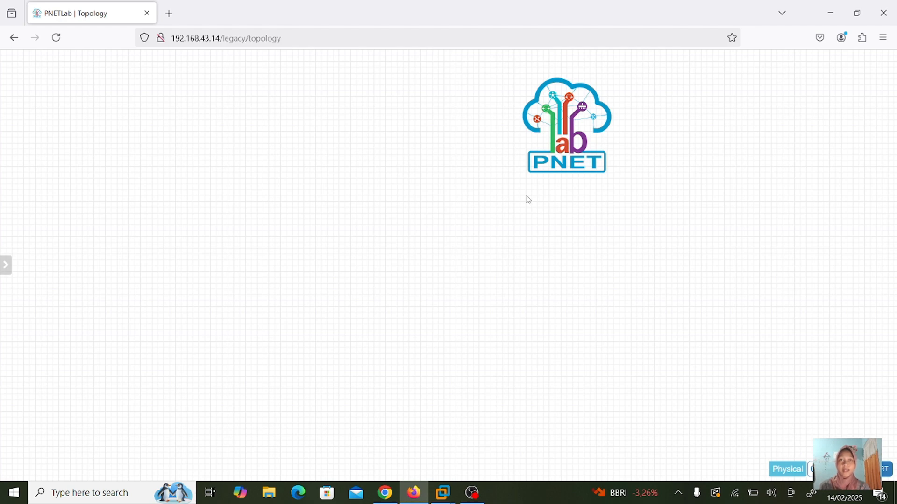
right_click(419, 178)
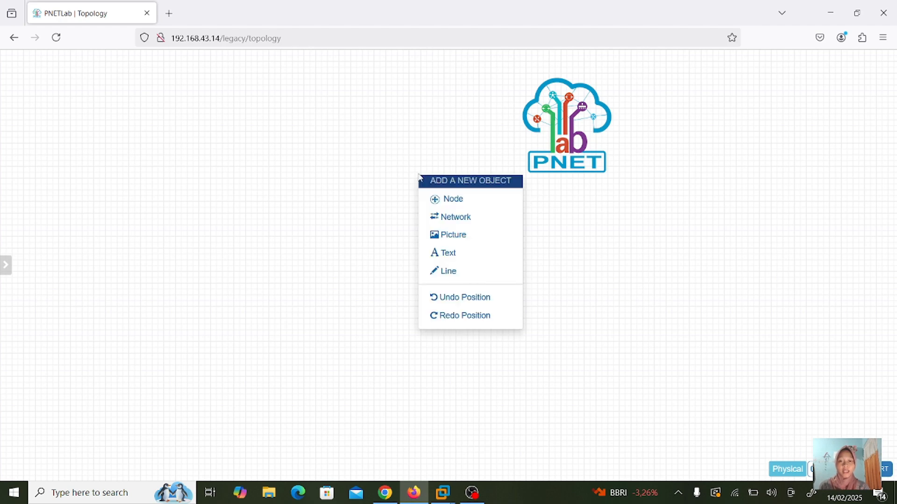
left_click(436, 200)
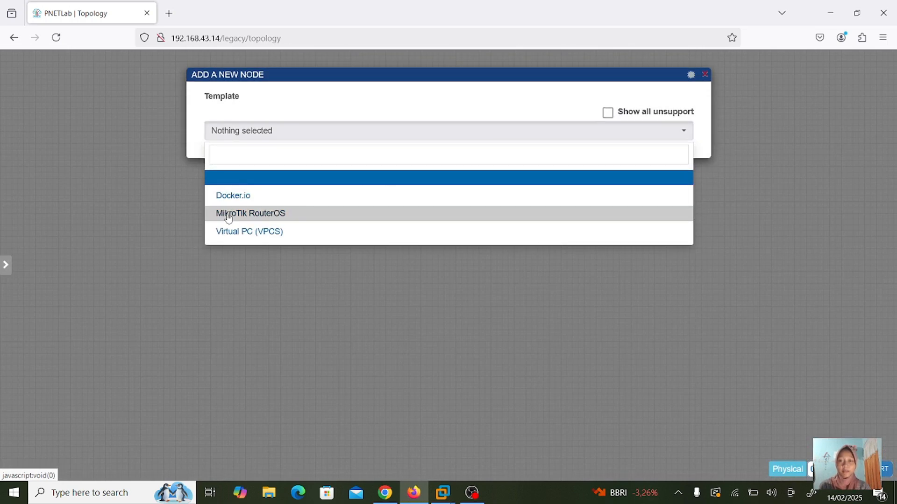
left_click(294, 215)
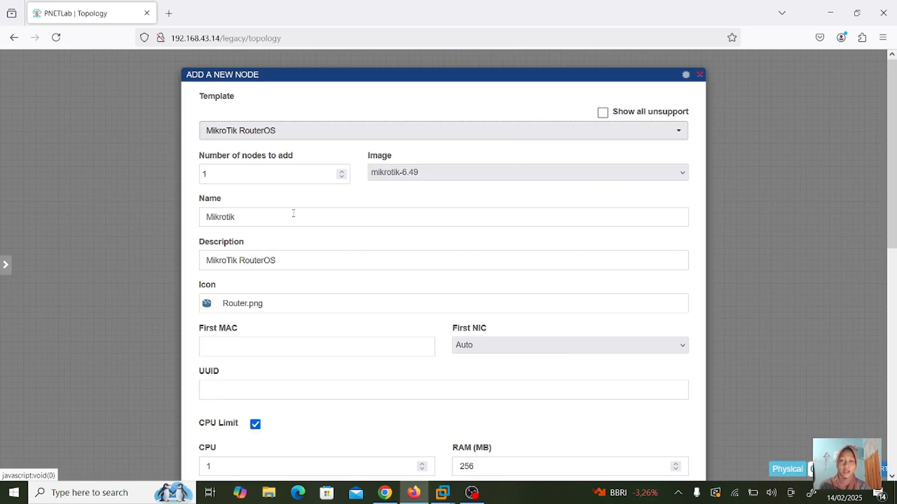
scroll(337, 171, "down", 1)
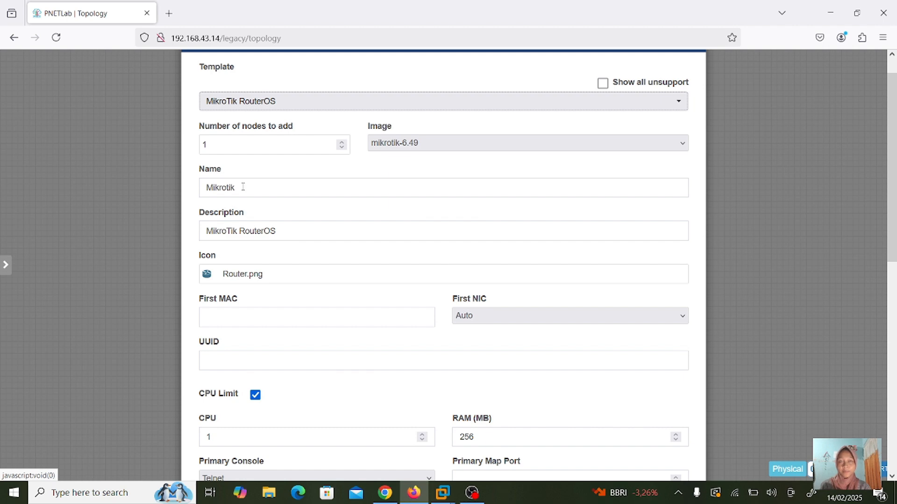
scroll(255, 215, "down", 5)
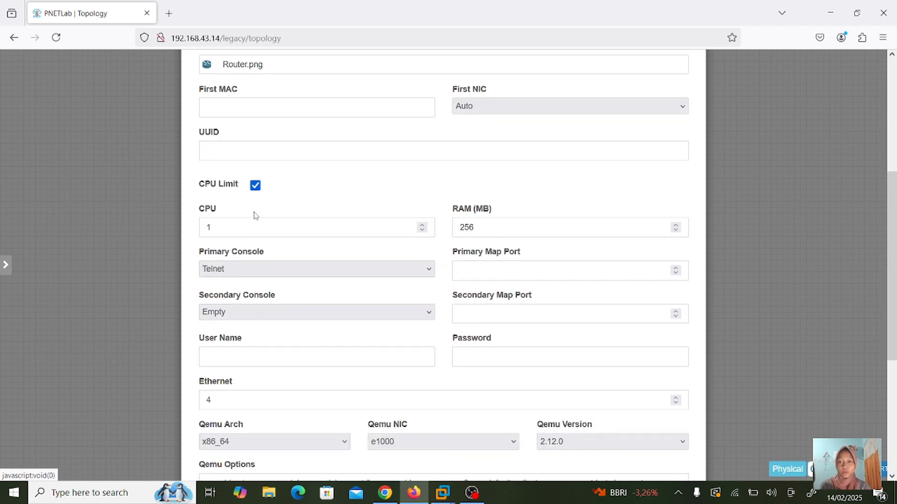
scroll(255, 215, "down", 4)
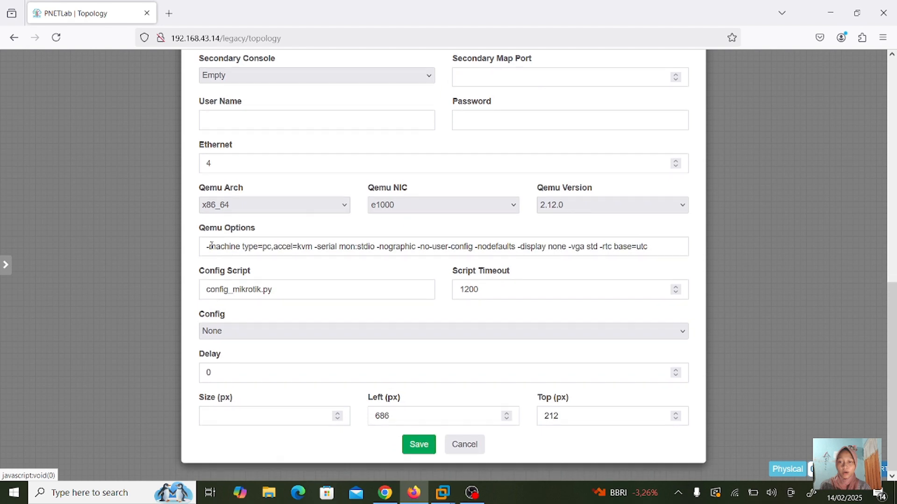
left_click(252, 246)
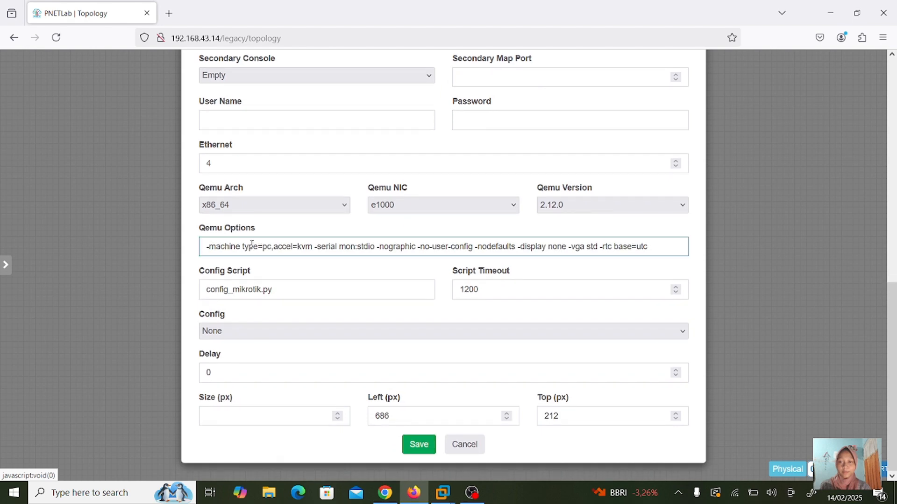
double_click(283, 246)
key("ctrl+a")
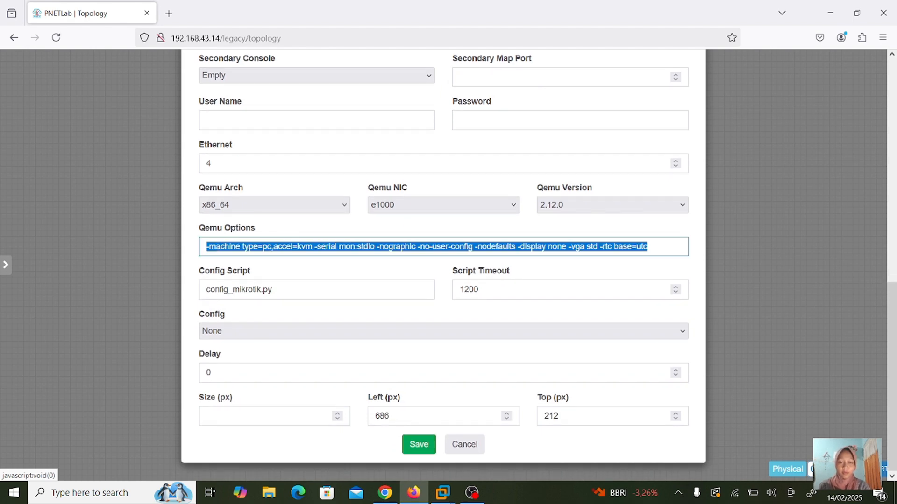
key("BackSpace")
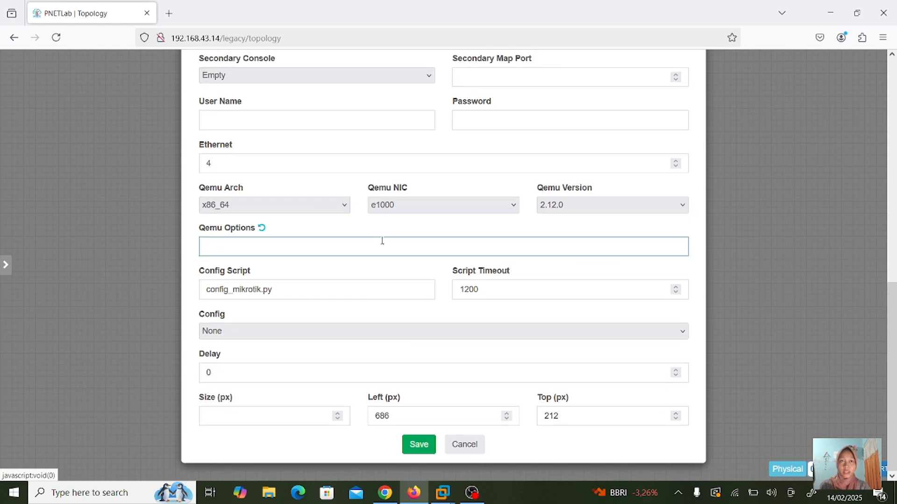
left_click(418, 446)
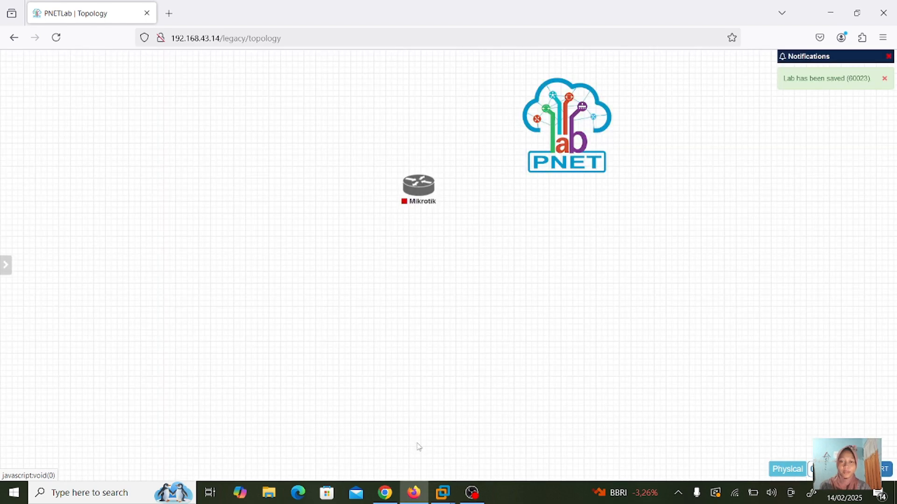
- Move the Mikrotik node lower on the canvas and start it
mouse_move(422, 188)
left_click_drag(422, 189, 396, 309)
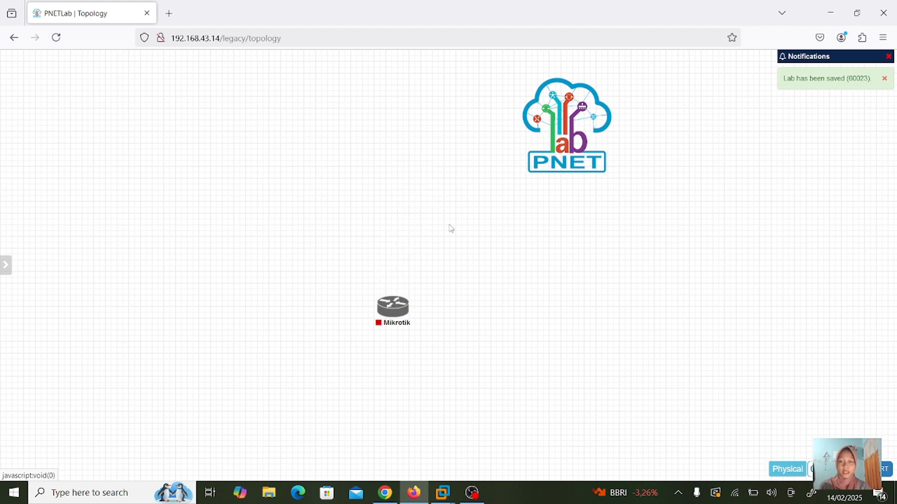
left_click(383, 291)
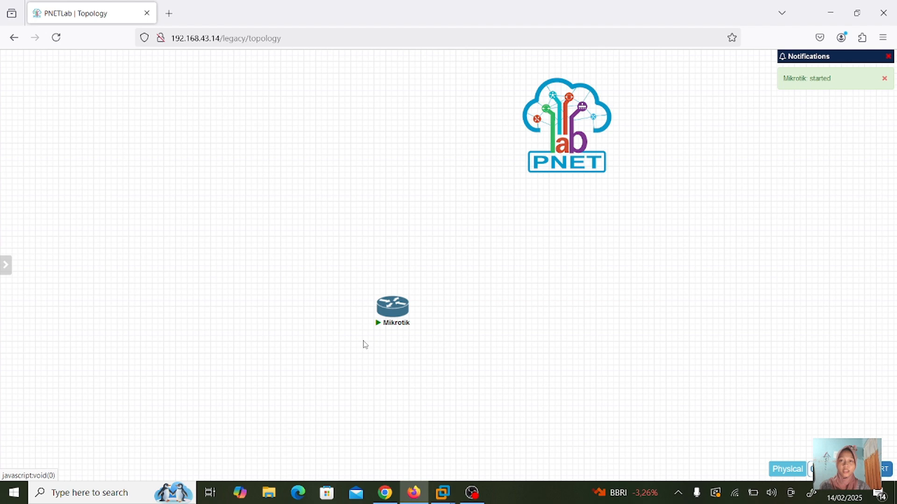
- Create a network named 'Isp' with type Management(Cloud0) and save it
right_click(439, 196)
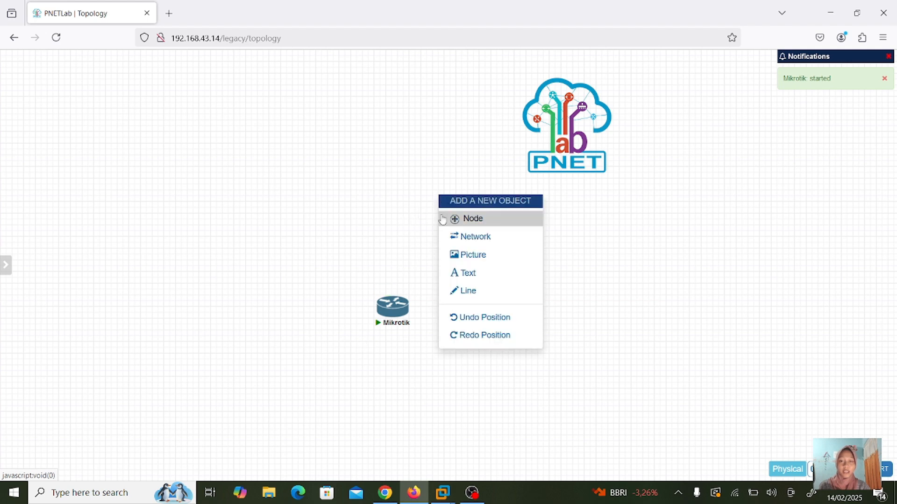
left_click(458, 239)
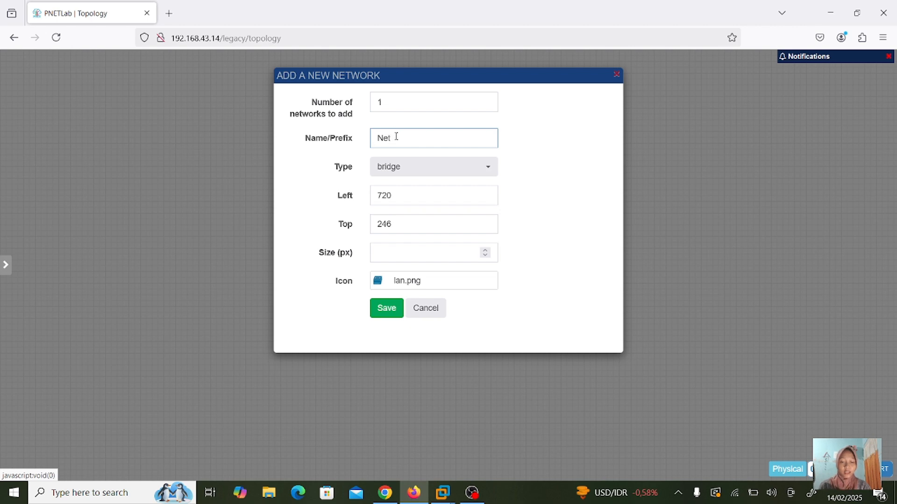
key("BackSpace")
key("BackSpace")
key("BackSpace")
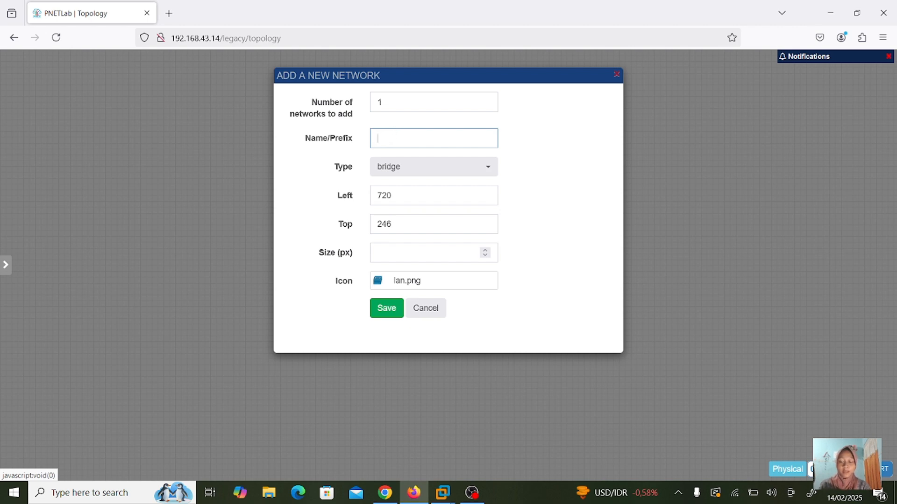
type("Isp")
left_click(401, 175)
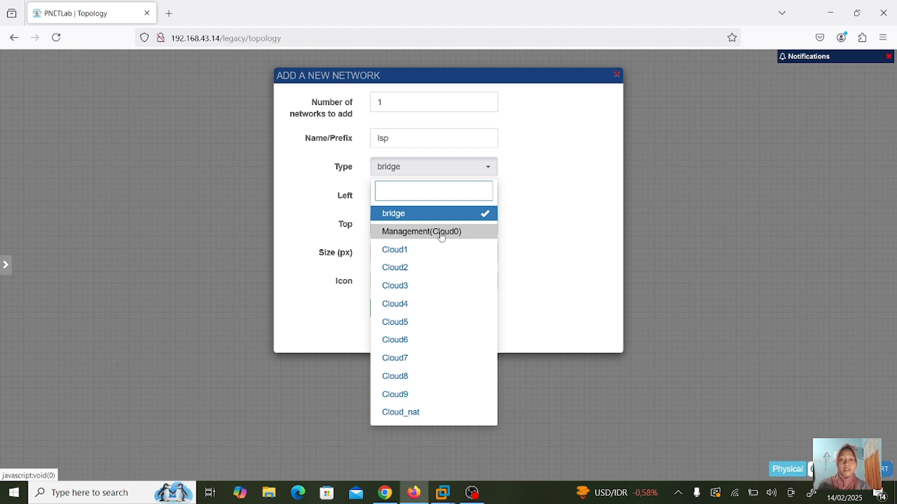
left_click(441, 236)
left_click(476, 171)
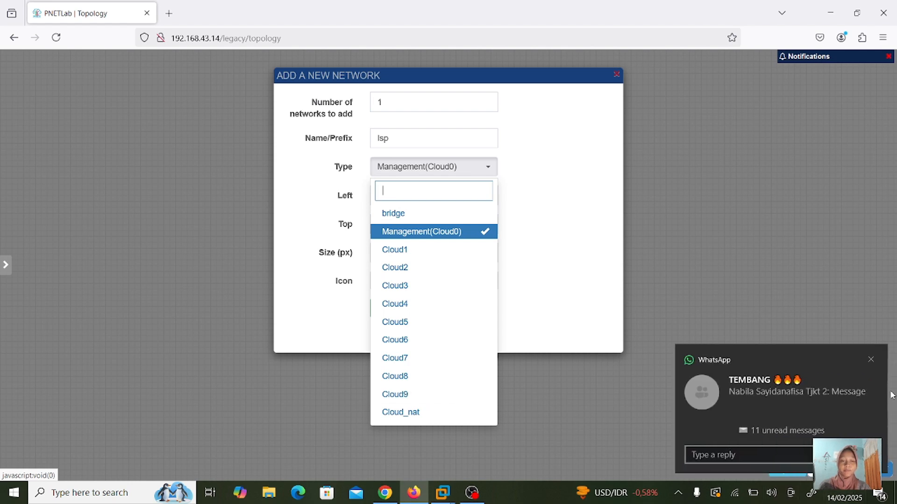
left_click(869, 359)
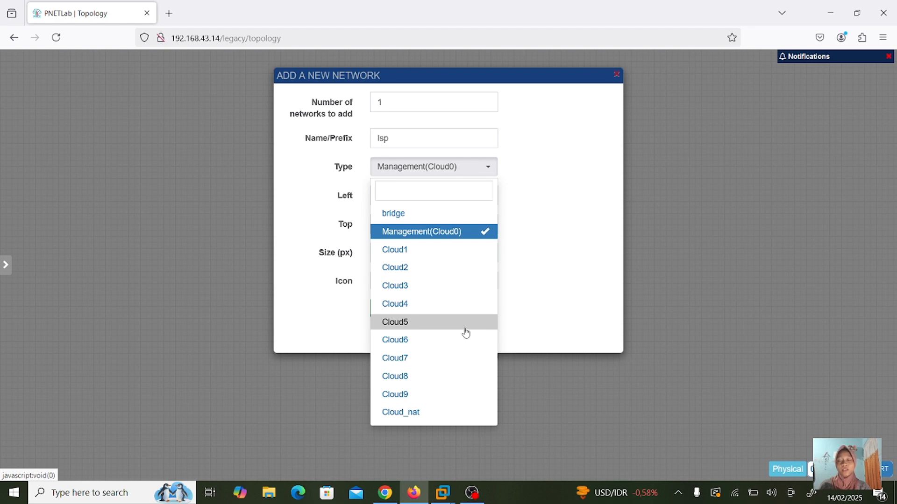
left_click(538, 249)
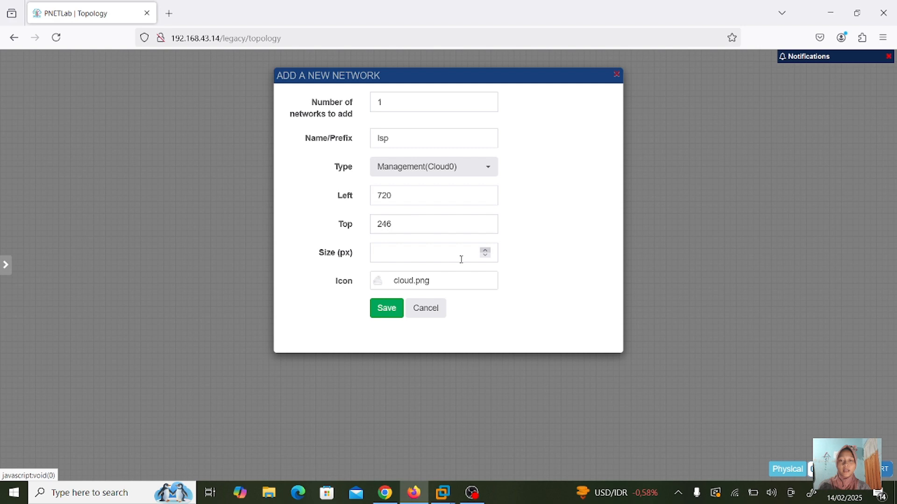
left_click(390, 310)
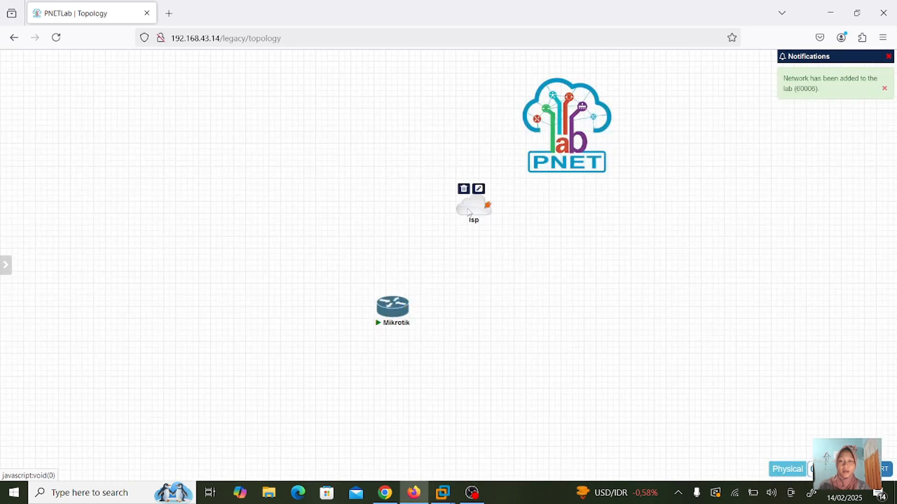
- Link Mikrotik's eth1 to the Isp cloud, place them together, and open the router console
left_click_drag(475, 208, 399, 190)
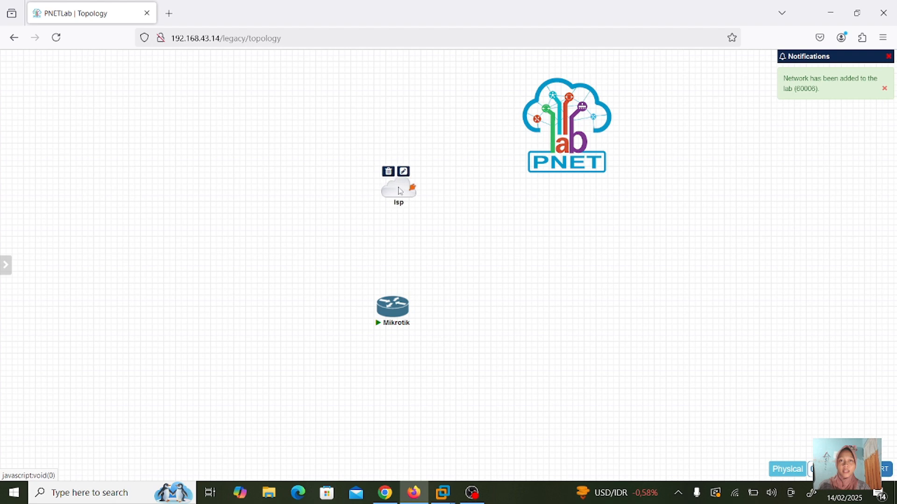
left_click_drag(394, 311, 404, 198)
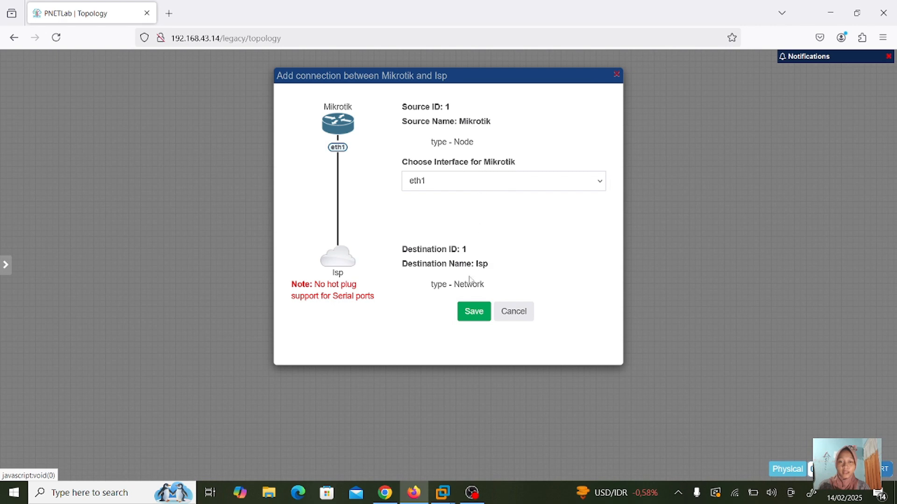
left_click(469, 319)
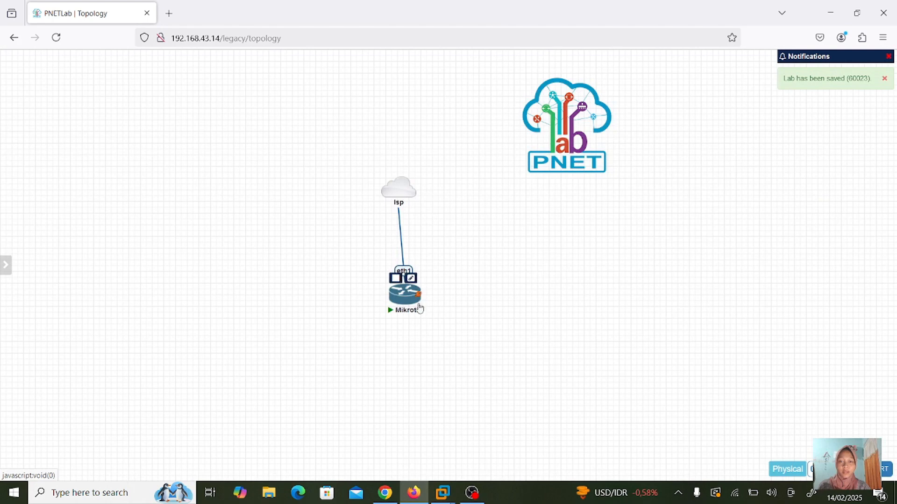
left_click_drag(420, 308, 404, 280)
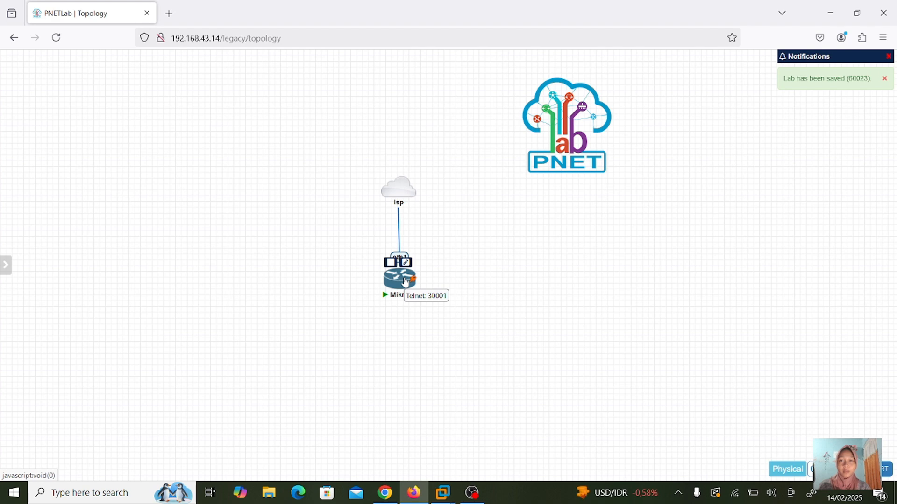
left_click(400, 279)
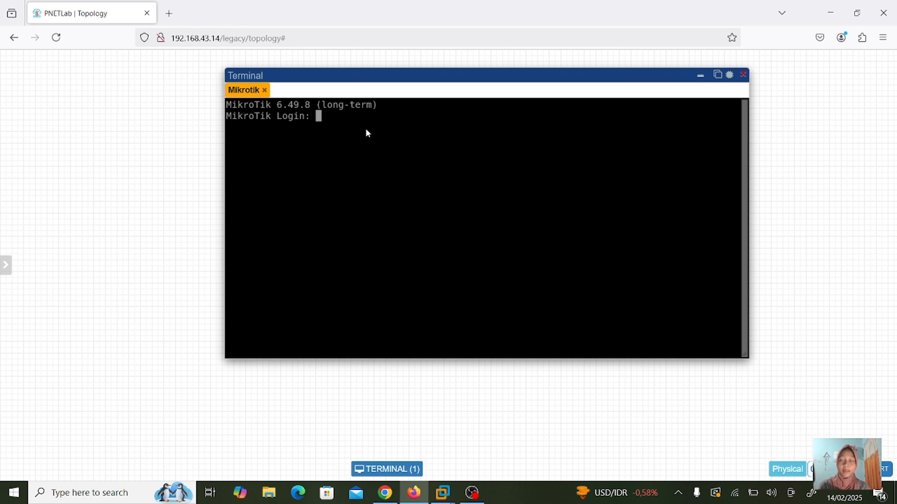
- Log in as admin with an empty password, skip the licence with q, and set a new password
type("admi")
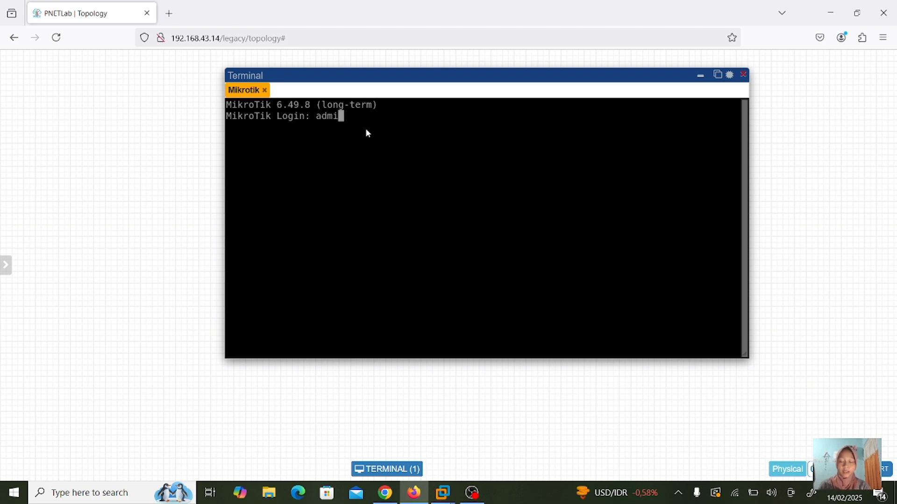
type("n")
key("Return")
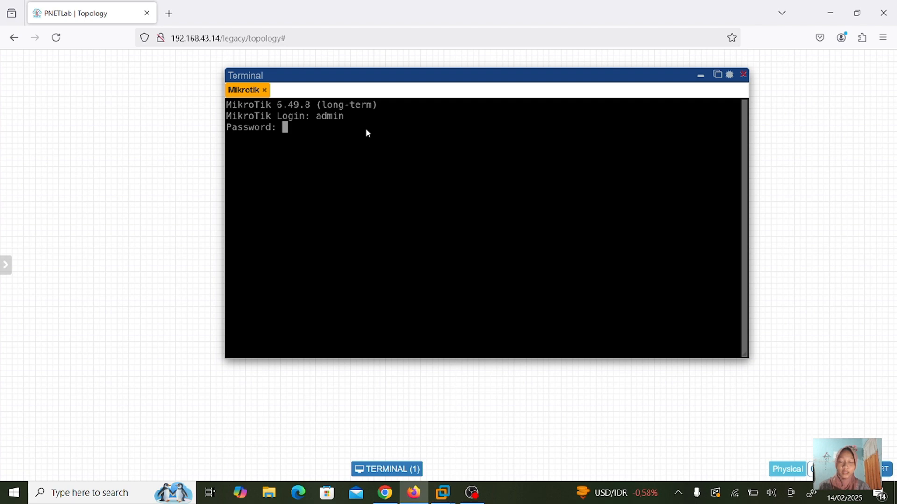
key("Return")
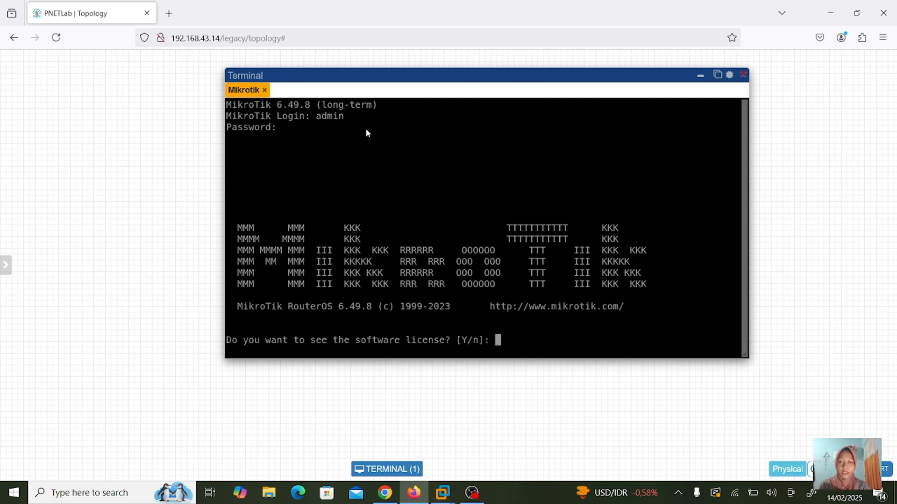
key("Return")
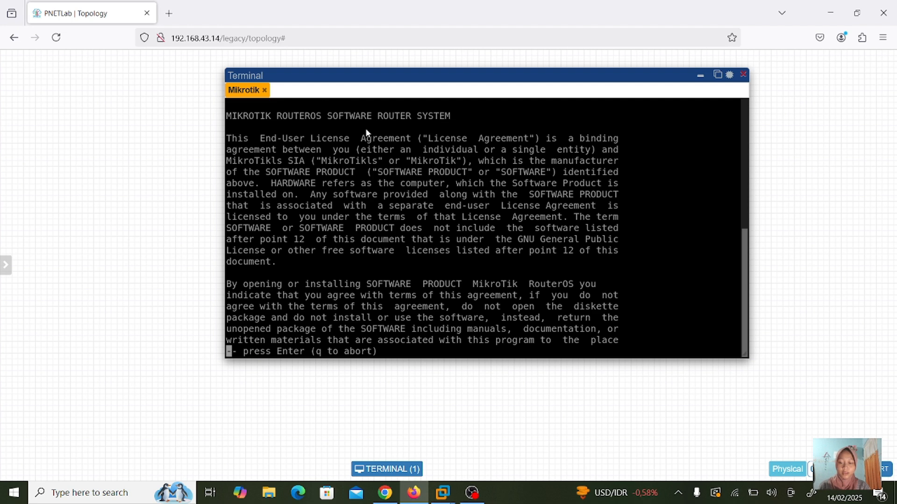
key("q")
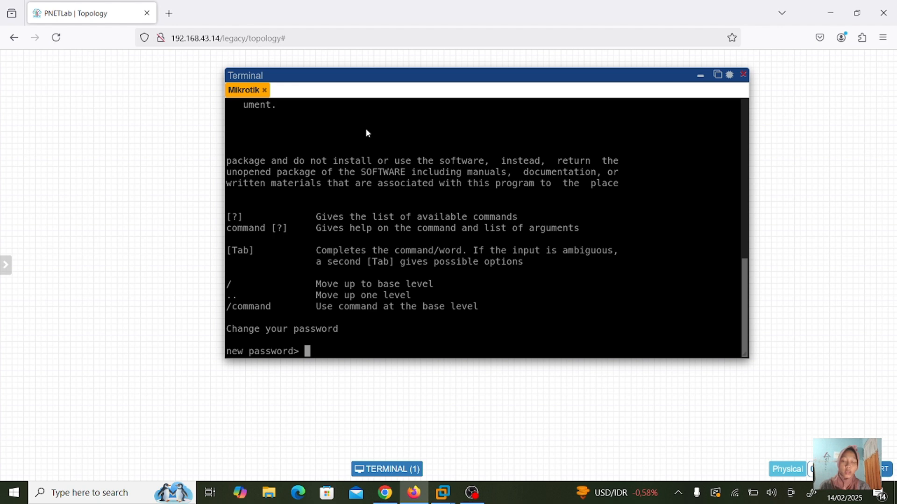
key("Return")
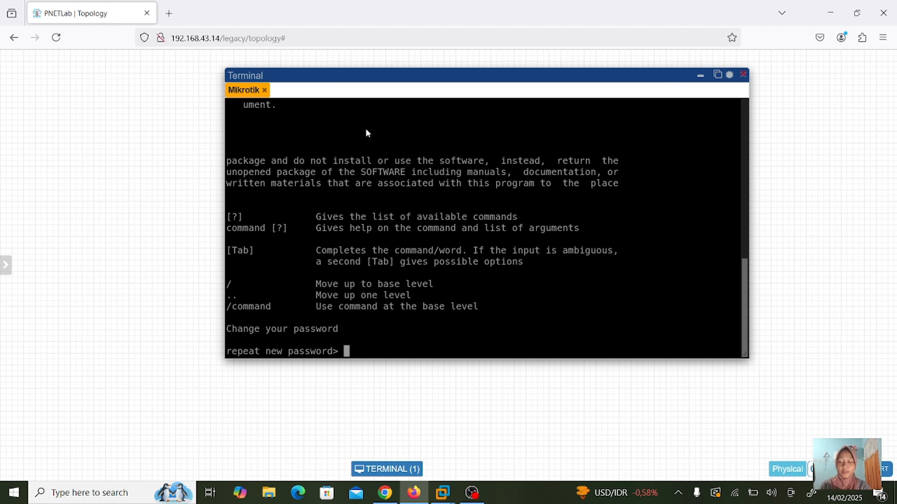
key("Return")
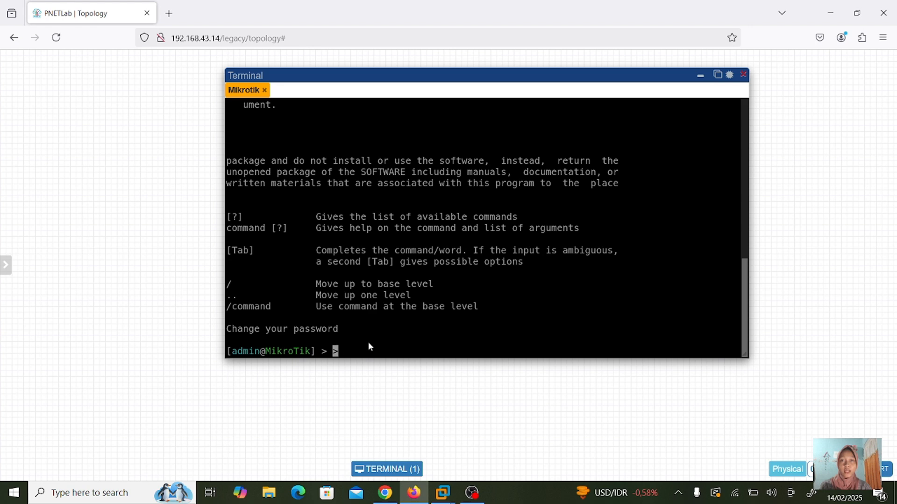
- Run 'ip address print' showing 192.168.43.225/24 on ether1, then search Windows for 'winb'
type("pri")
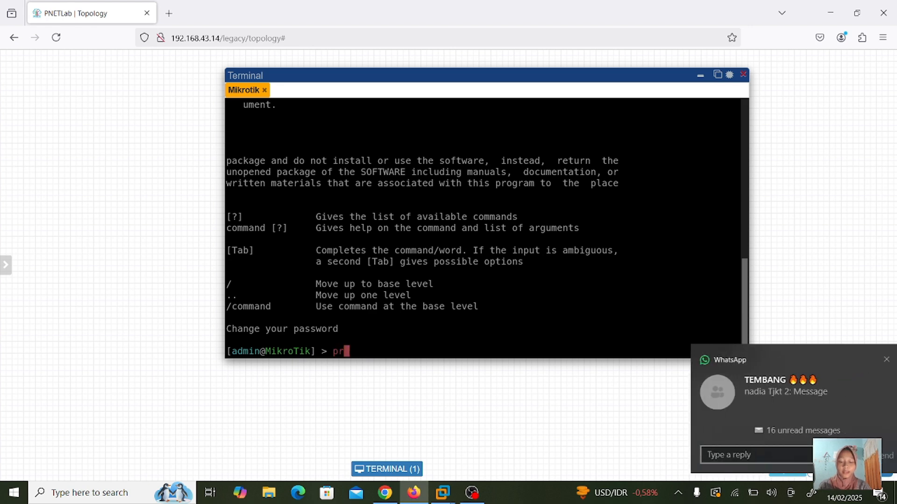
key("BackSpace")
key("BackSpace")
key("BackSpace")
type("ip")
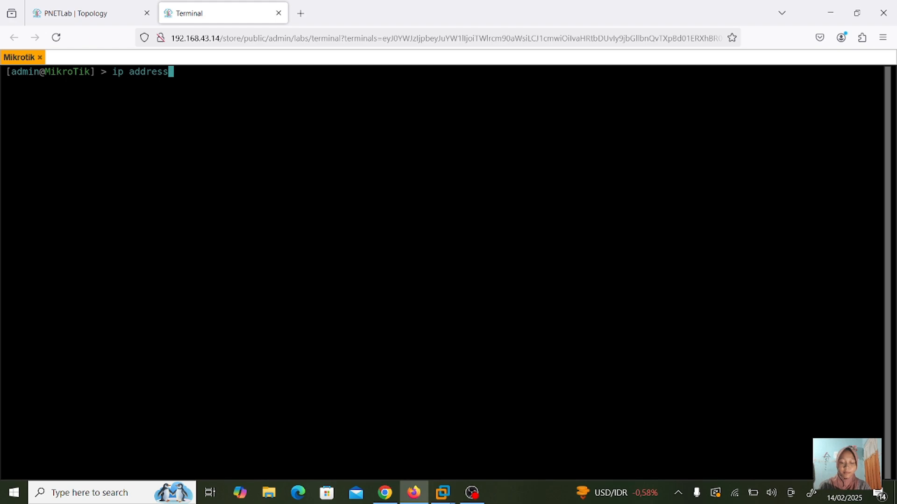
type("print")
key("Return")
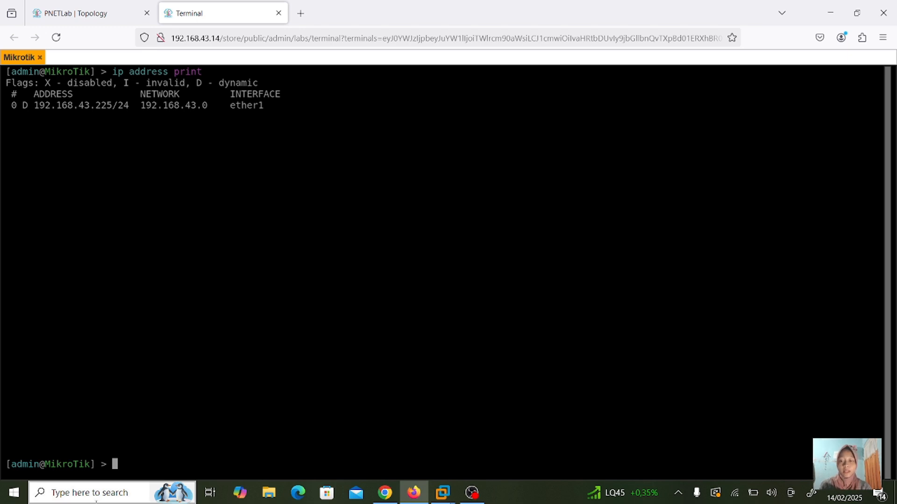
left_click(103, 496)
type("winb")
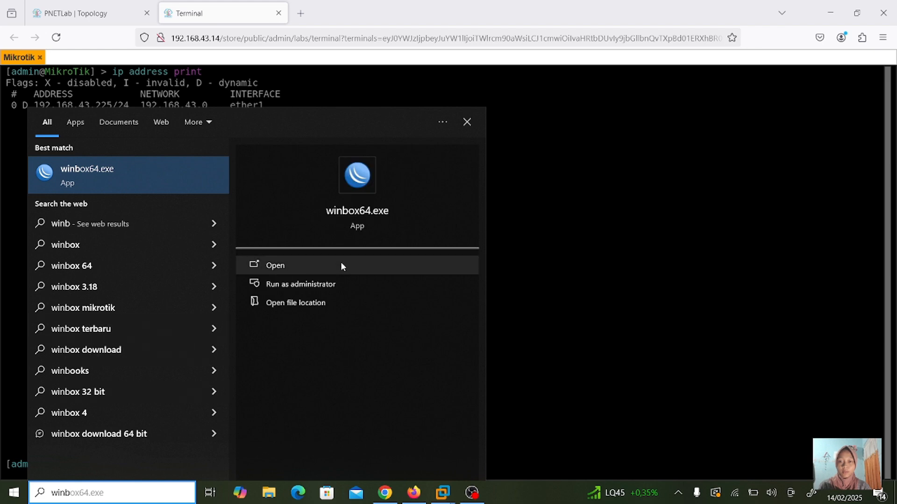
- Launch winbox64.exe as administrator and connect to the router at 192.168.43.225
left_click(340, 279)
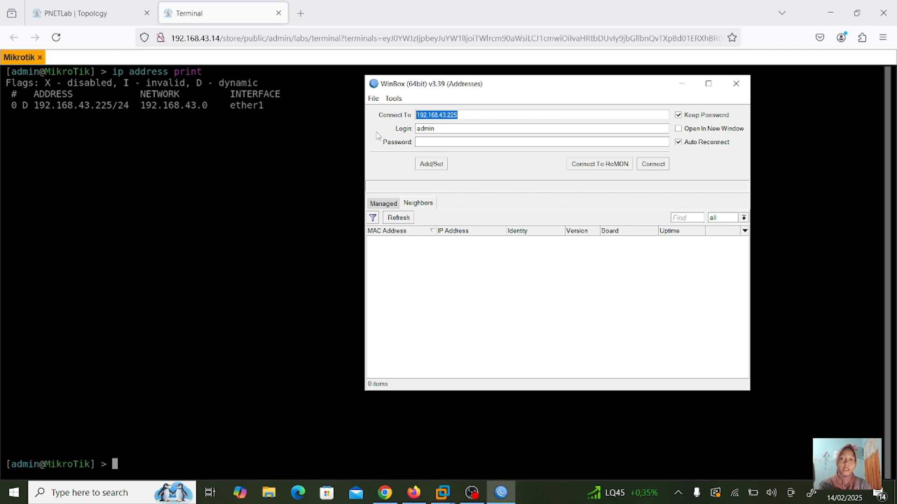
left_click(279, 13)
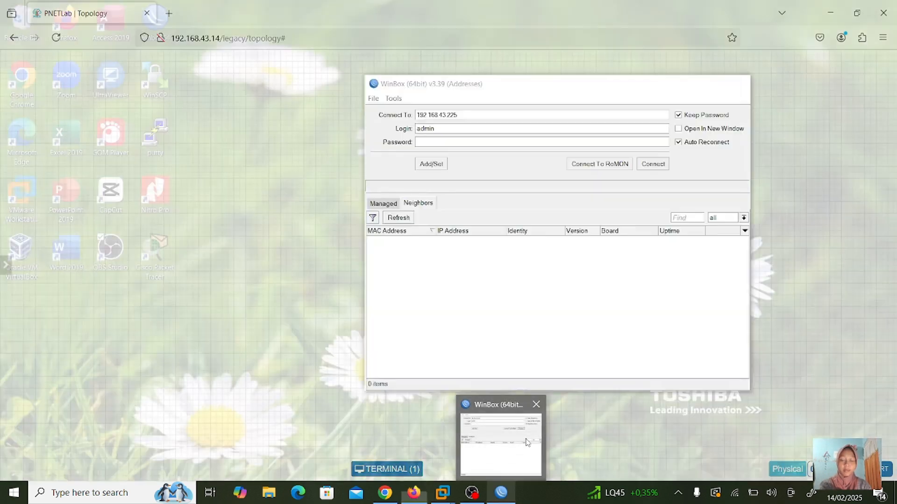
left_click(499, 443)
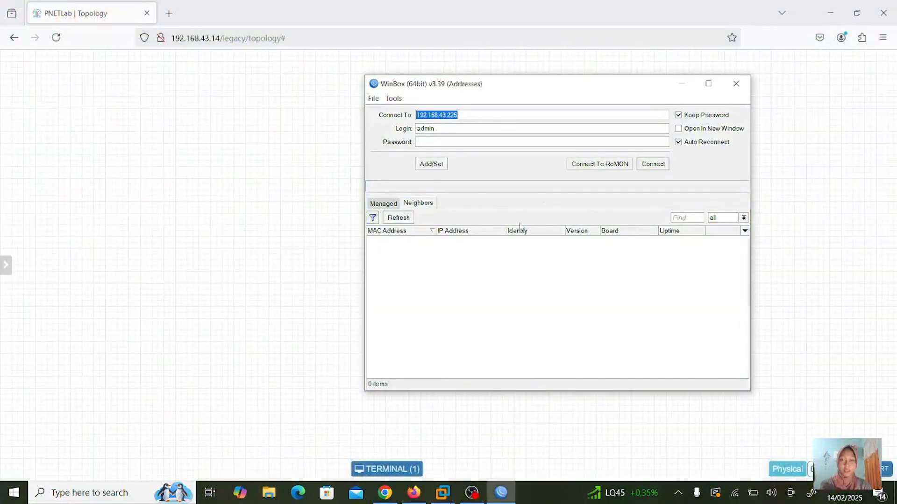
left_click(488, 116)
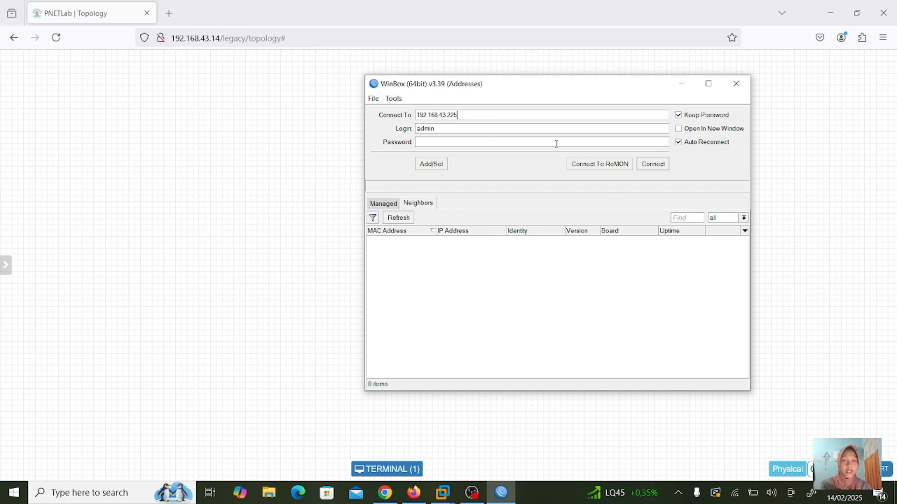
left_click(653, 165)
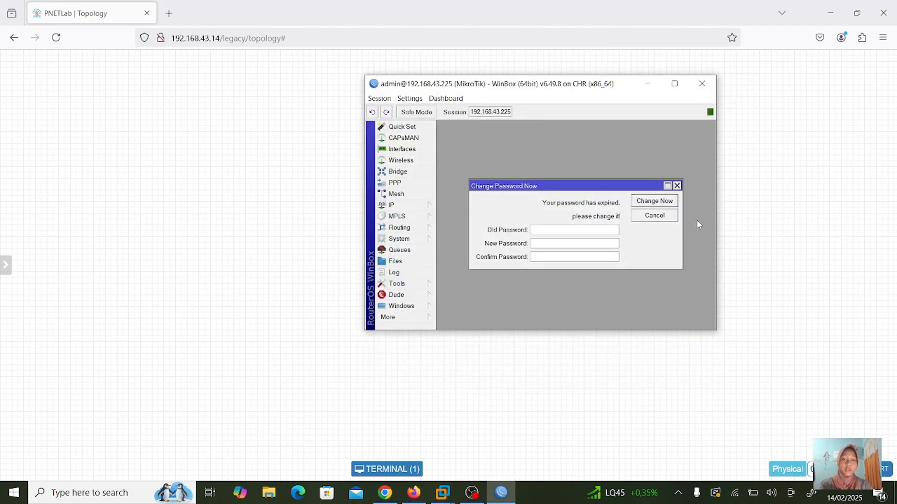
- Close the Change Password Now dialog without setting a new password
left_click(676, 186)
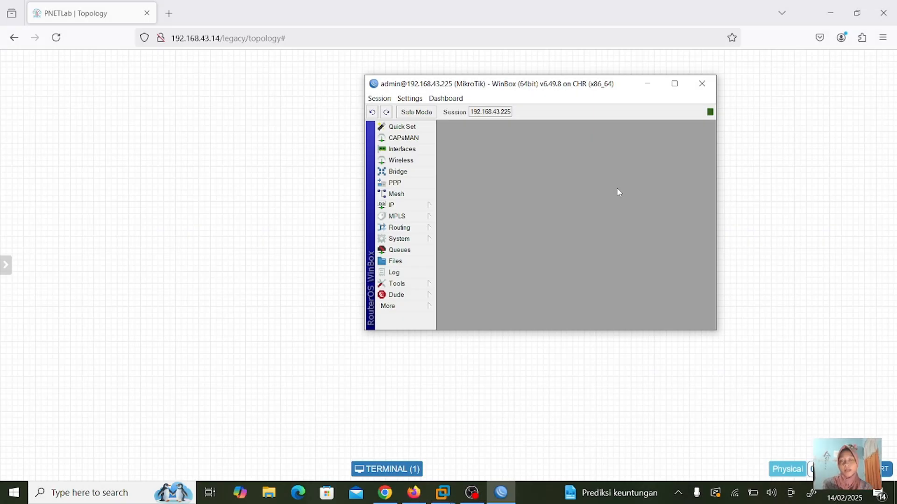
- Change the System Identity from MikroTik to 'rb', apply it, and minimise Winbox
left_click(405, 243)
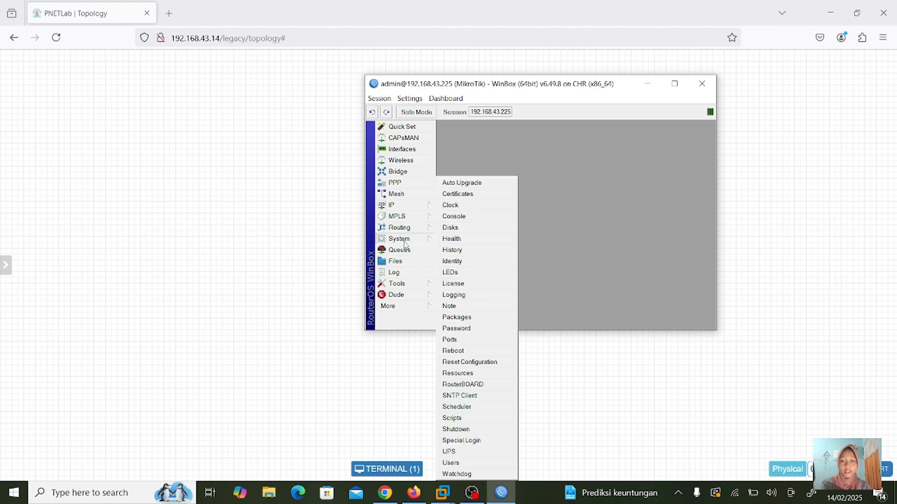
left_click(453, 262)
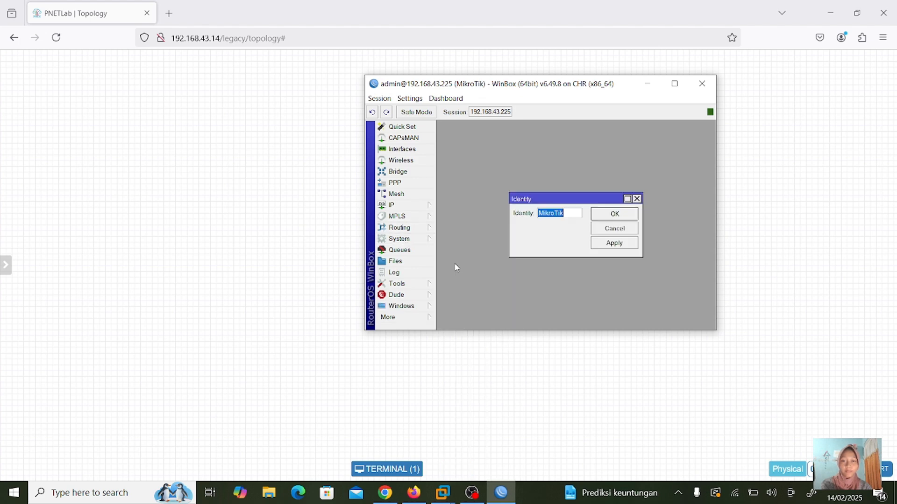
key("BackSpace")
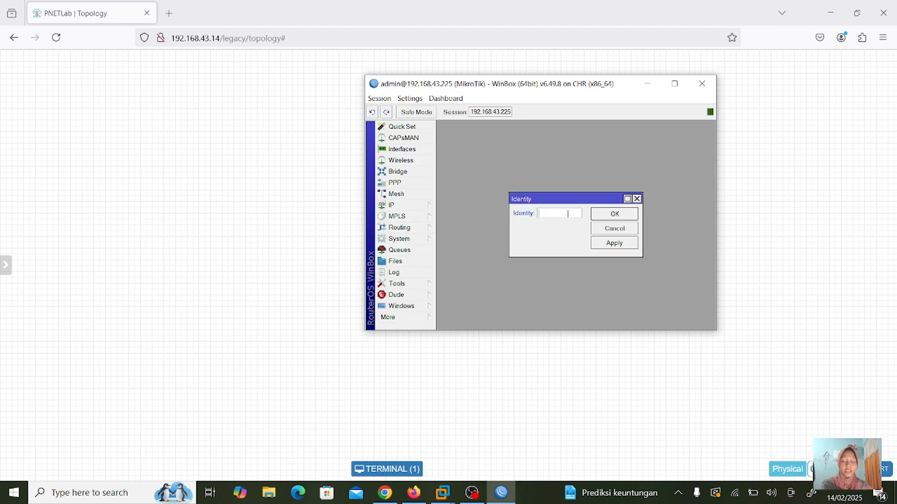
type("rb")
left_click(614, 246)
left_click(615, 214)
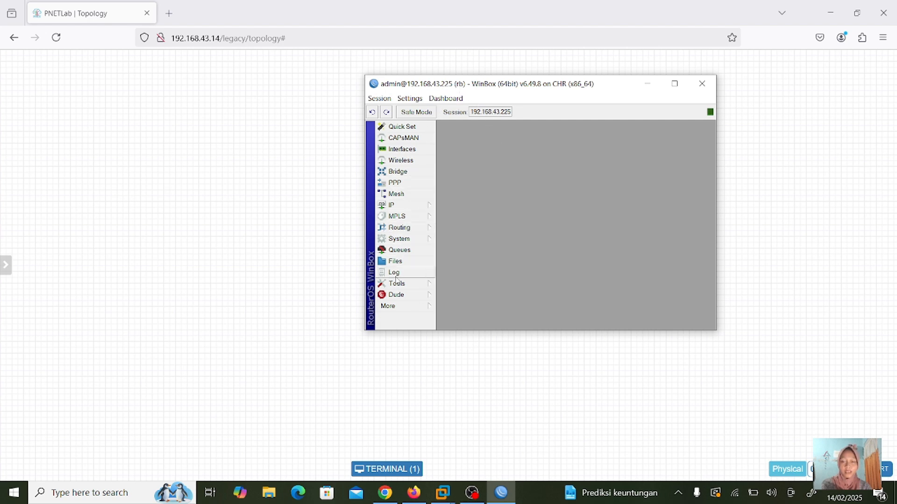
left_click(652, 83)
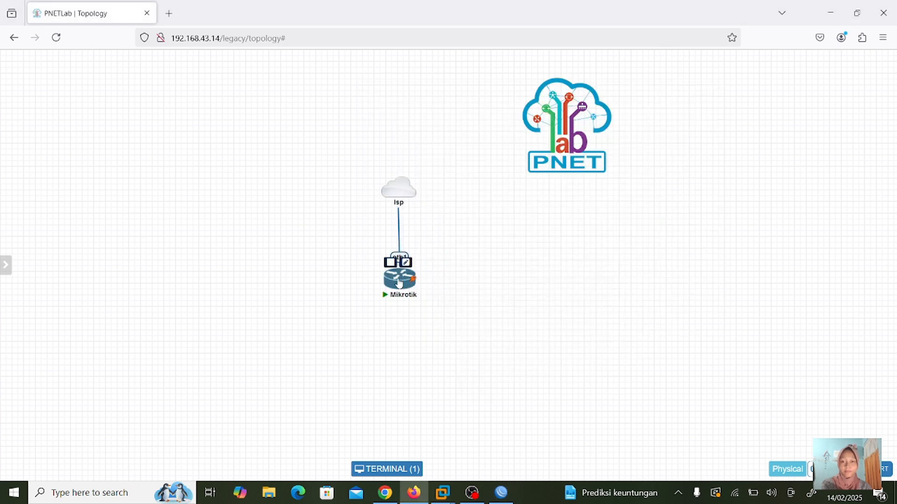
- Check that the Mikrotik console prompt now shows the rb identity, then minimise the console
left_click(400, 283)
key("Return")
key("Return")
key("Return")
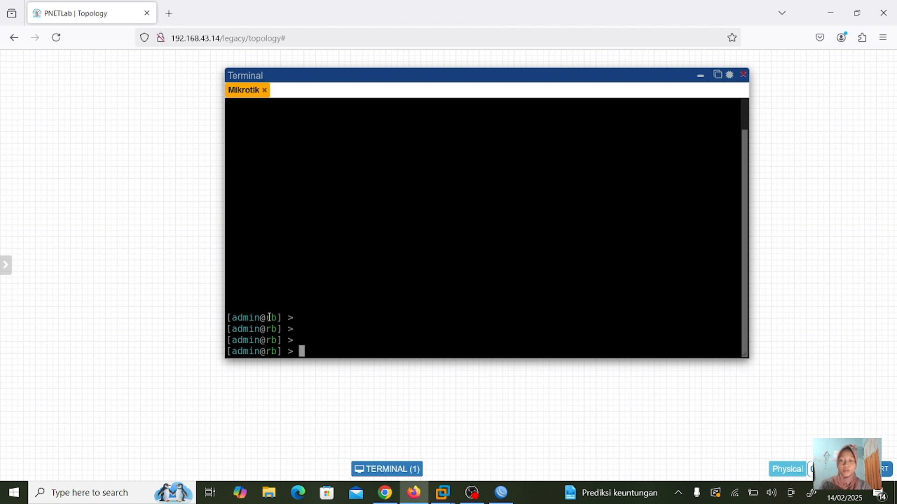
left_click_drag(270, 317, 281, 319)
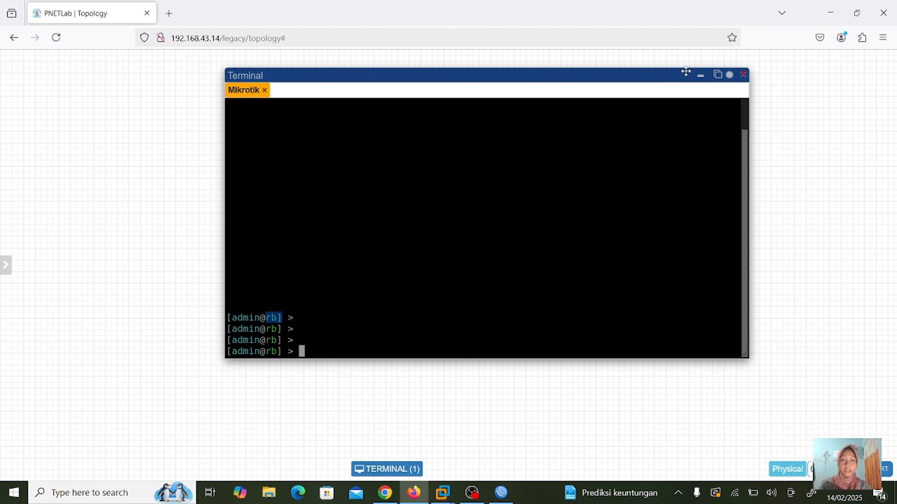
left_click(700, 78)
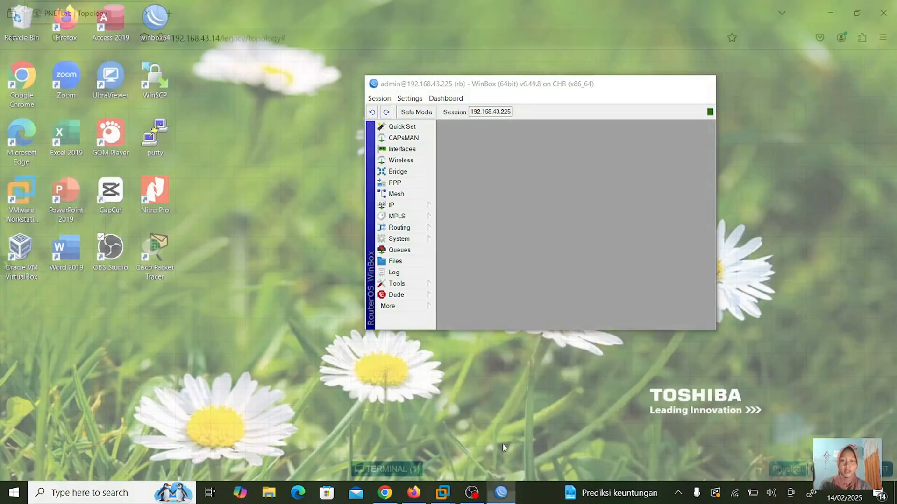
- Maximise Winbox and skip the terminal's new-password prompt to reach [admin@rb] >
left_click(502, 443)
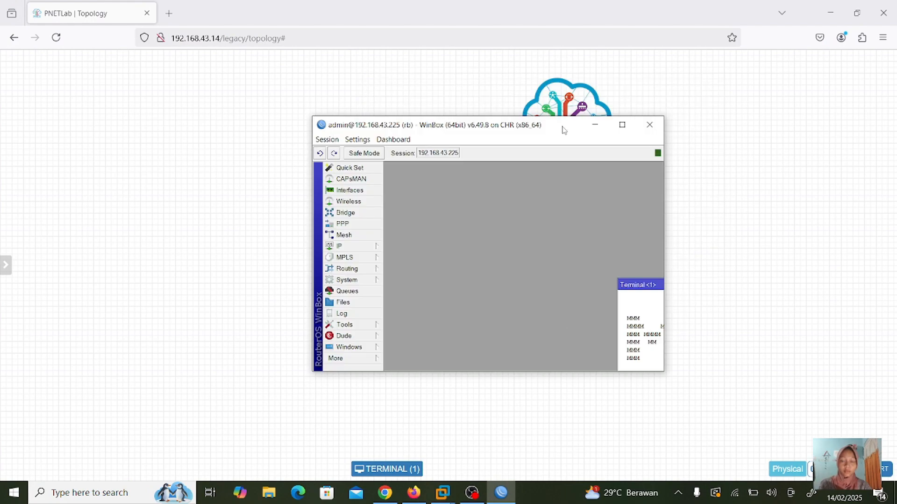
left_click_drag(563, 128, 584, 131)
left_click(644, 127)
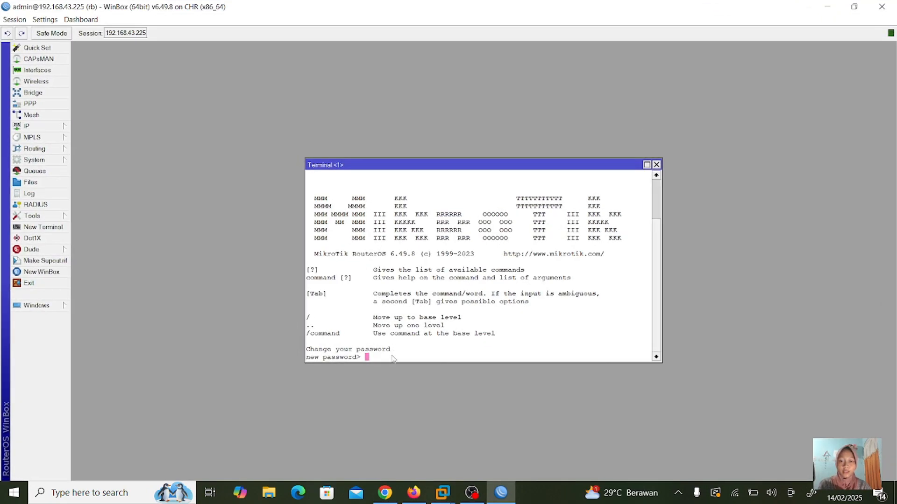
key("Return")
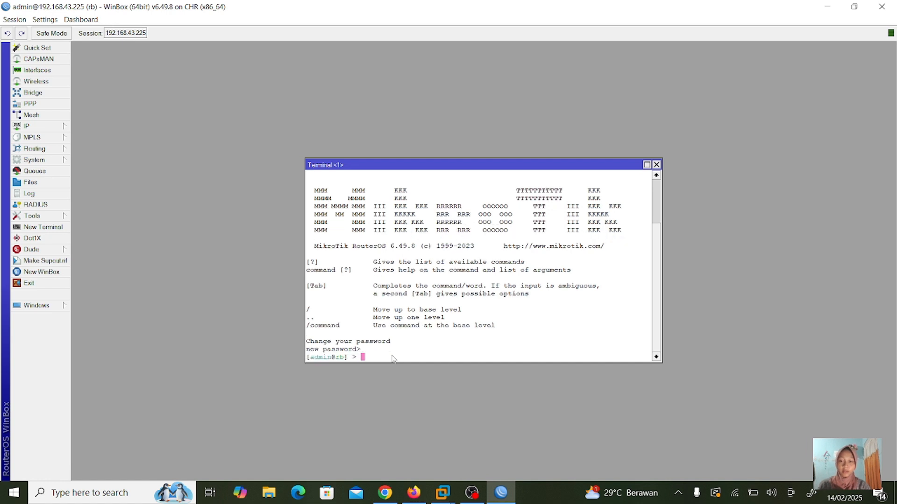
key("Return")
key("Return")
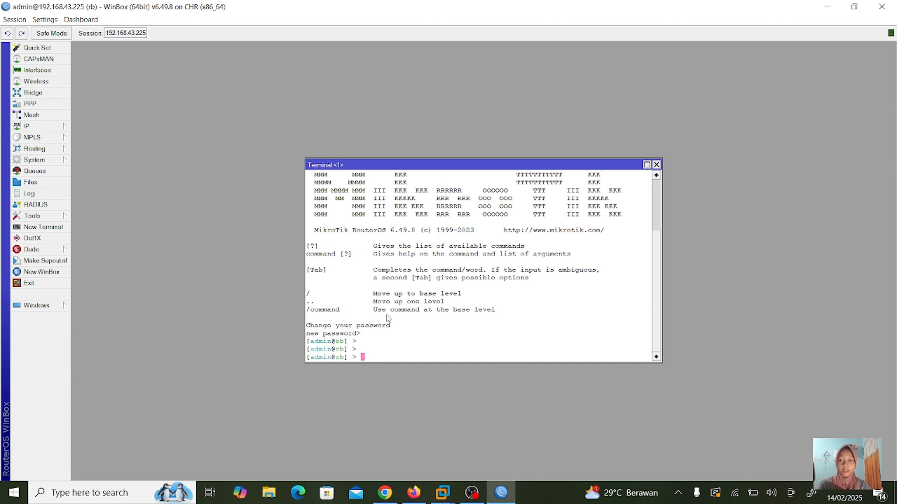
- Enter the system identity menu, print the current router name, and return to the base level
type("sys")
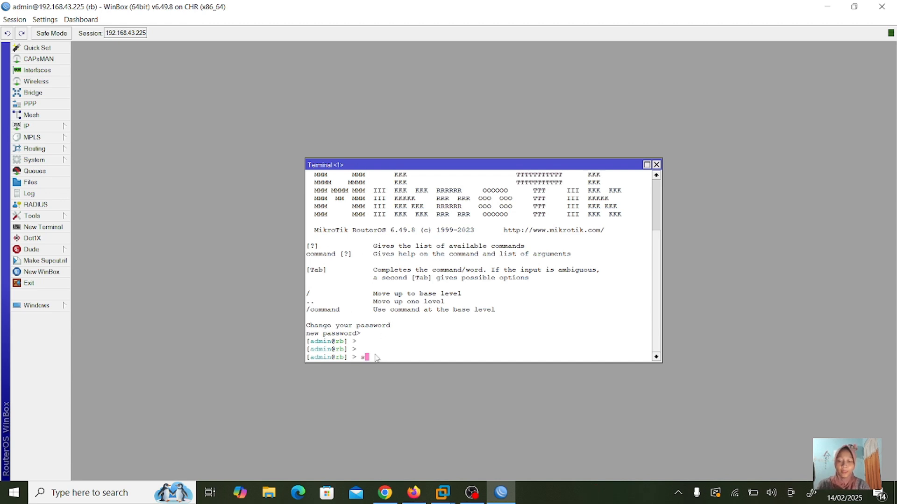
type("tem iden")
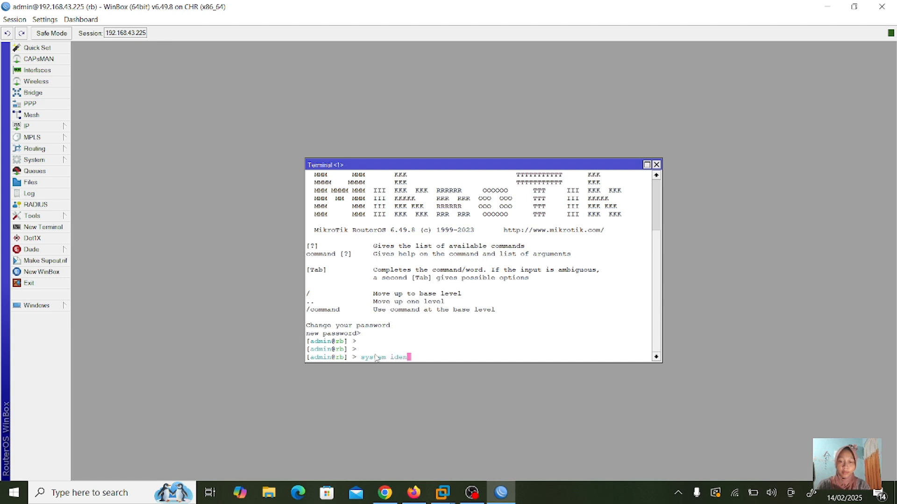
type("tity")
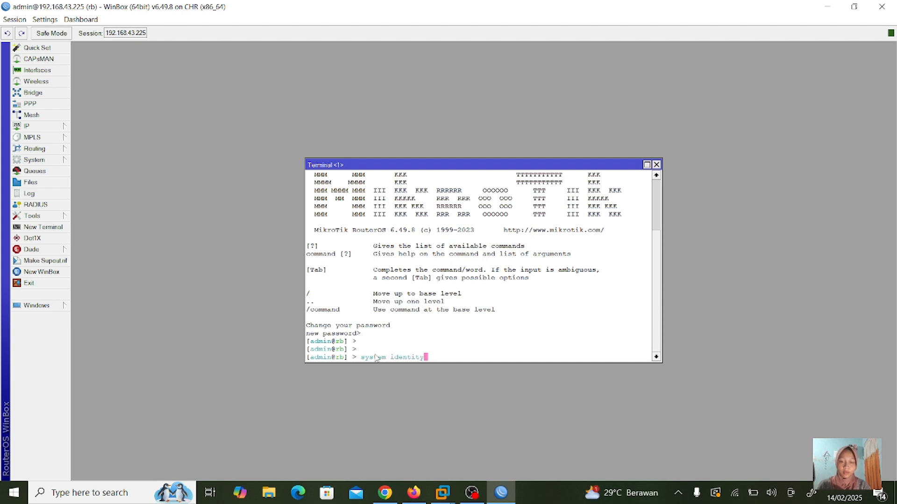
key("Return")
type("pr")
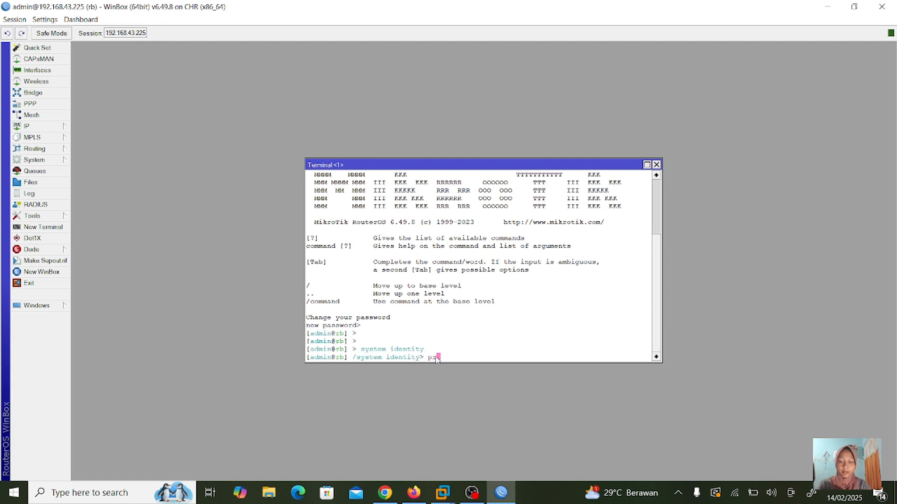
type("int")
key("Return")
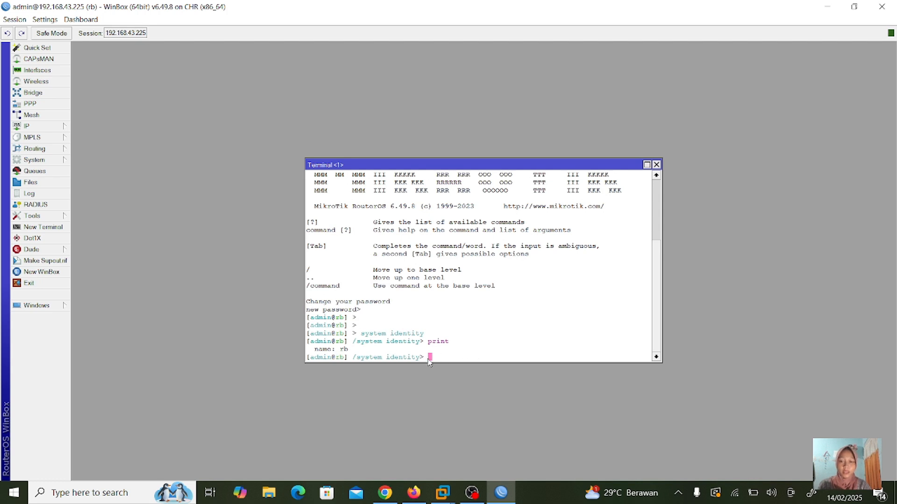
type("exit")
key("Return")
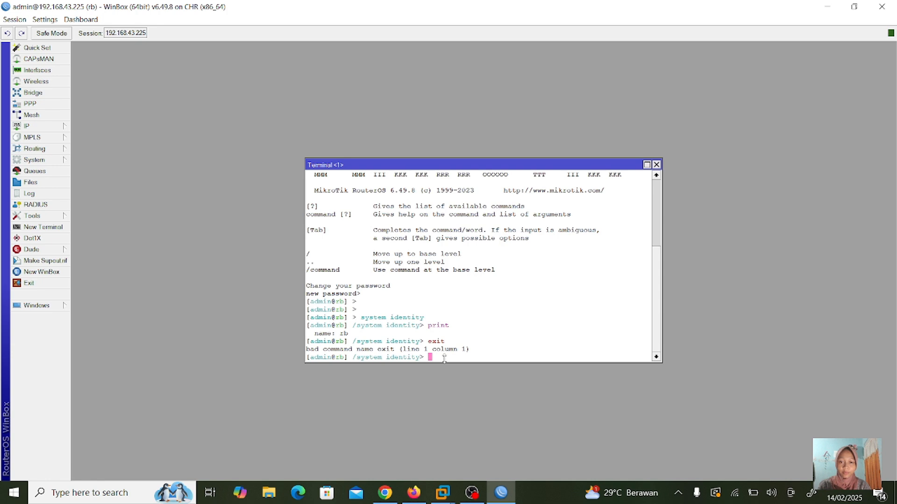
type("/")
key("Return")
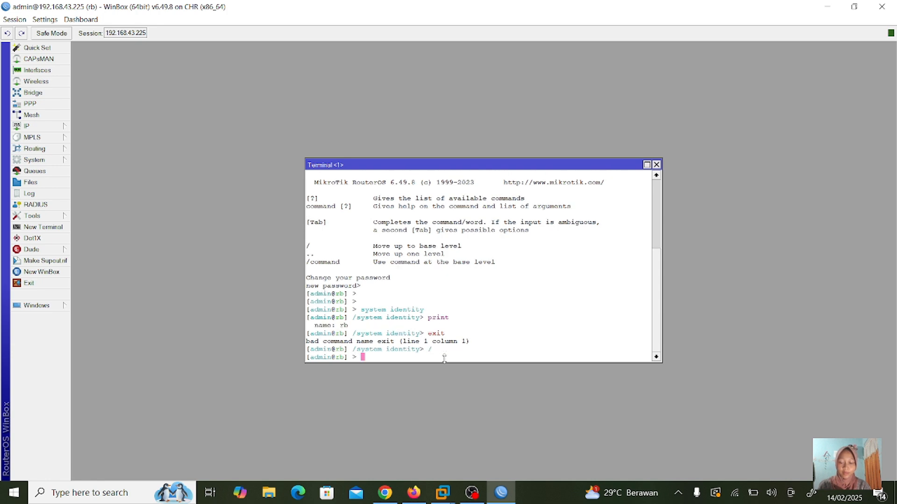
- Under /system identity, set the router name to rb-irna and print it to confirm
type("system")
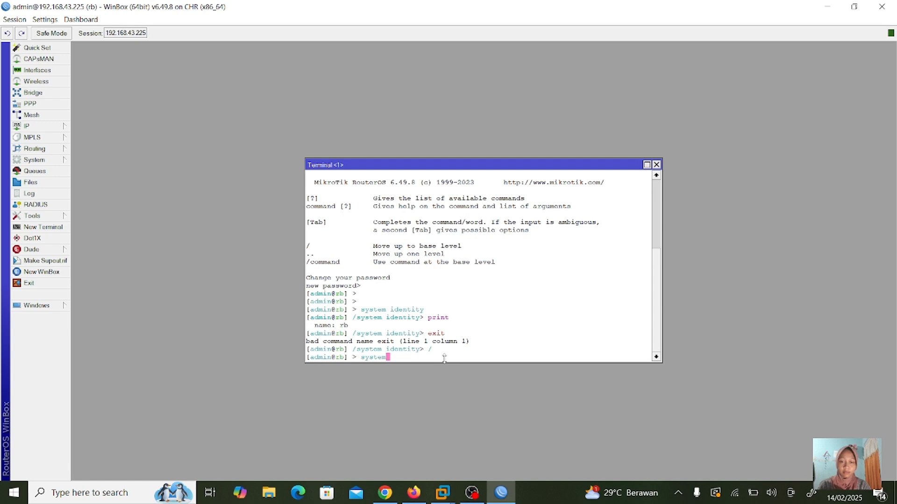
key("Return")
type("identity")
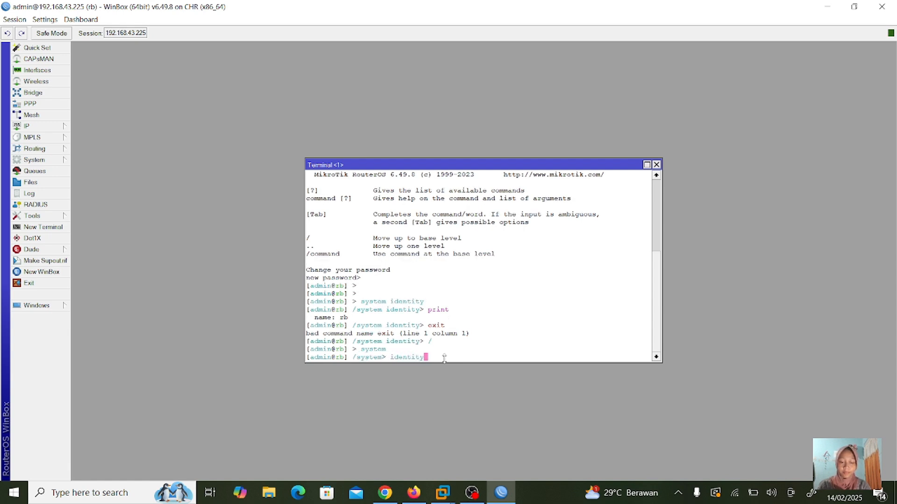
key("Return")
type("print")
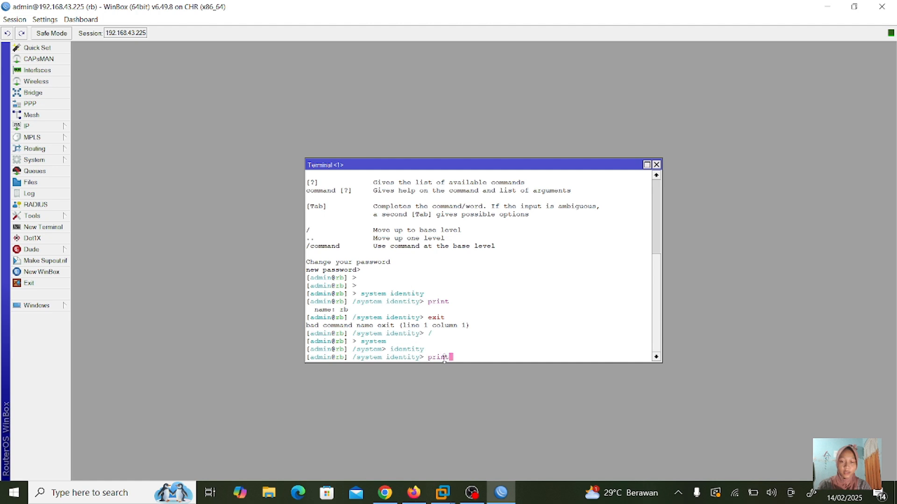
key("Return")
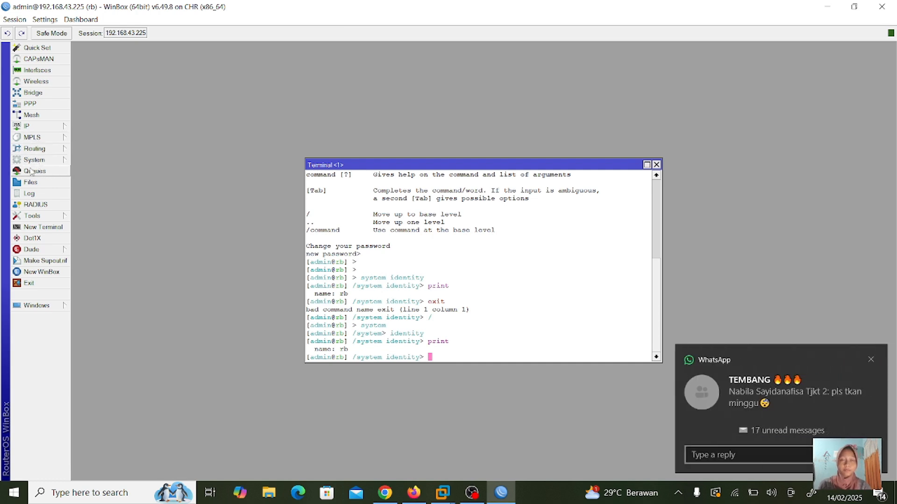
type("set n")
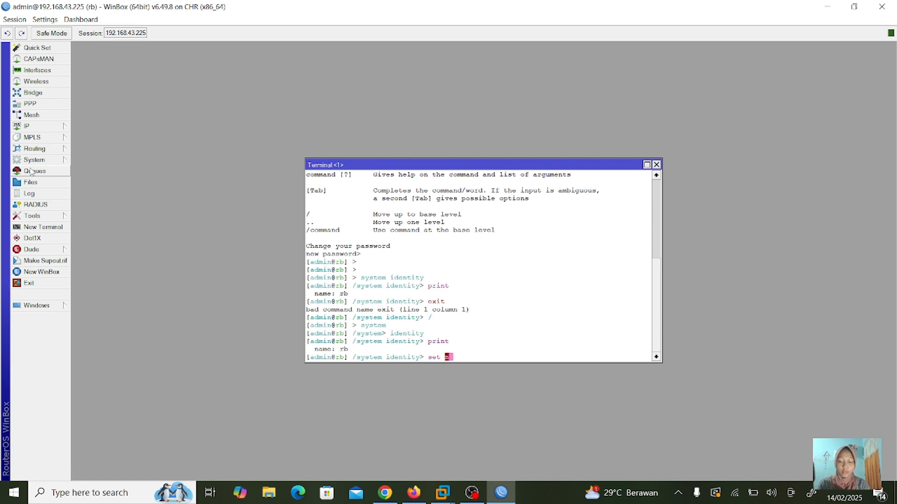
type("ame=rb-")
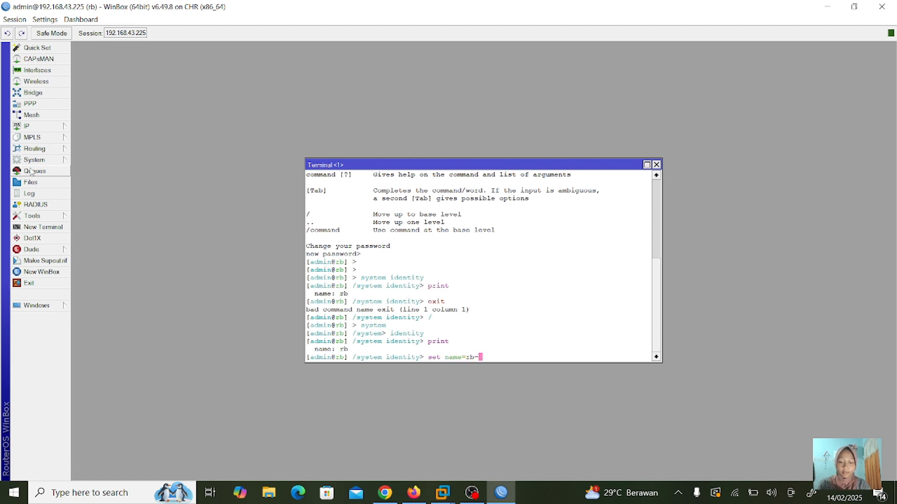
type("irna")
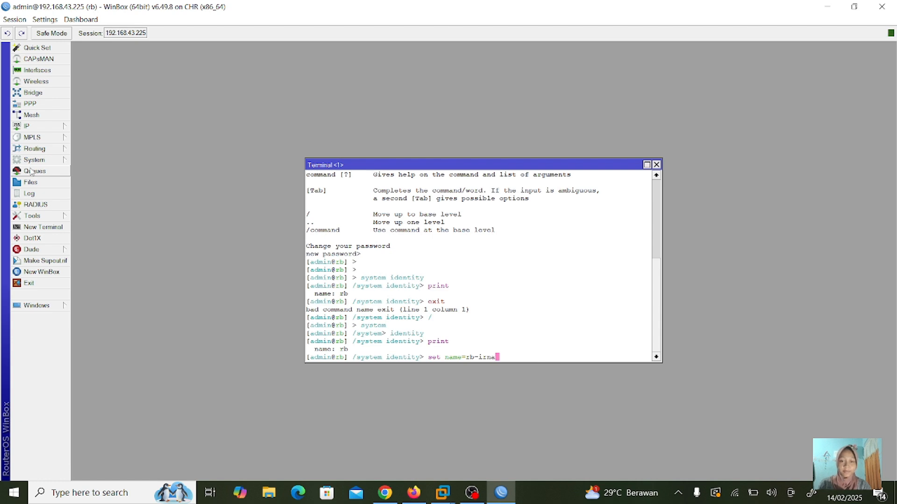
key("Return")
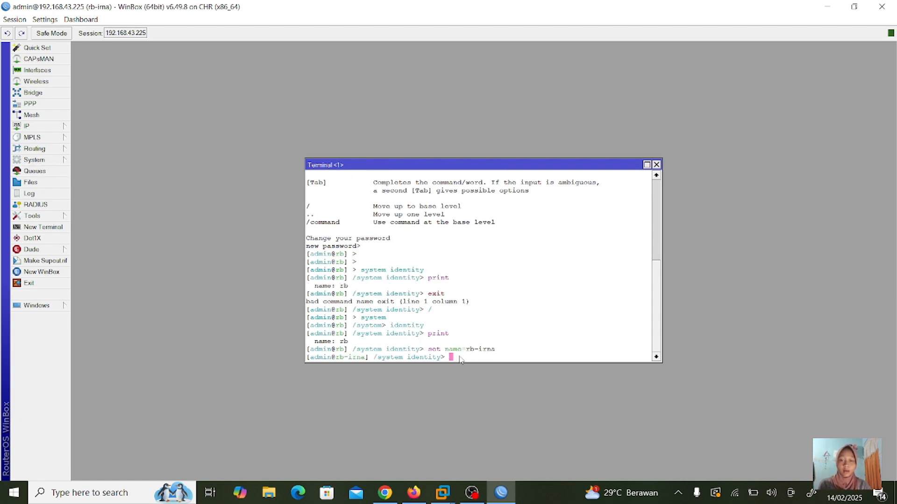
type("print")
key("Return")
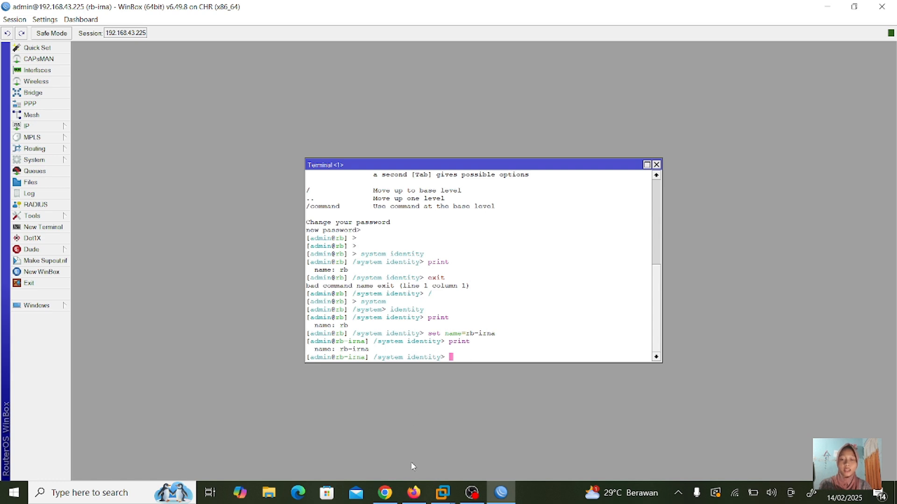
- Open the Mikrotik node's console in PNETLab to see the prompt with the new name
mouse_move(400, 501)
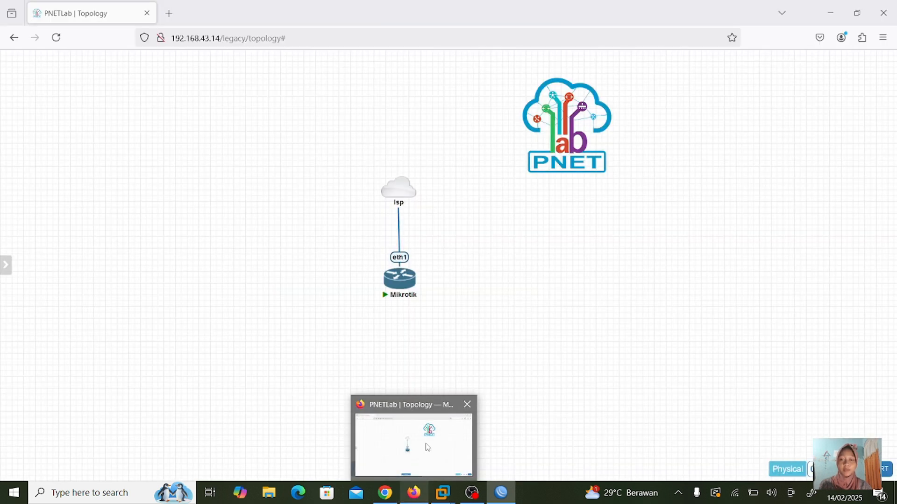
left_click(426, 444)
left_click(397, 279)
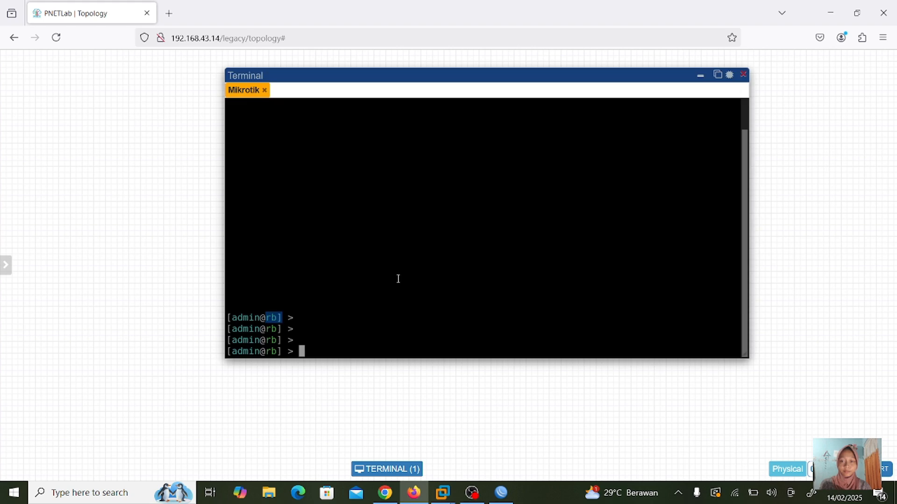
key("Return")
key("Return")
key("Return")
key("Return")
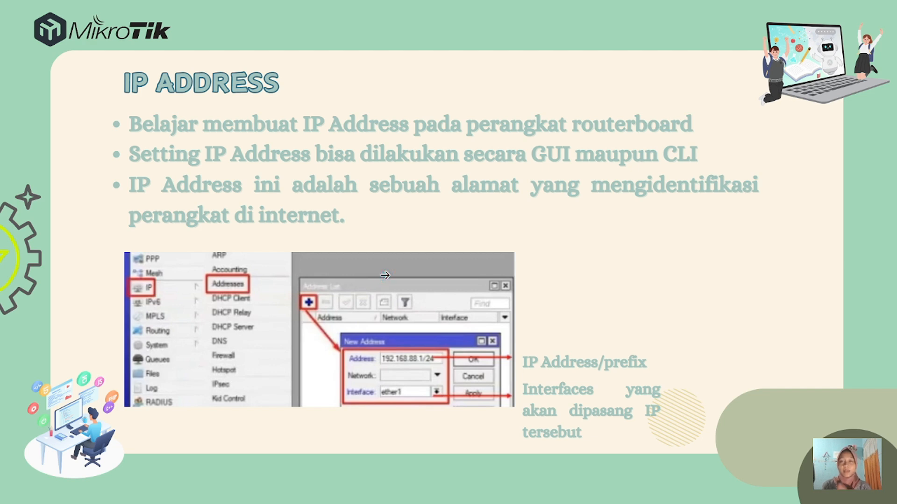
- Leave the IP ADDRESS slideshow to reach the other windows
key("super+Tab")
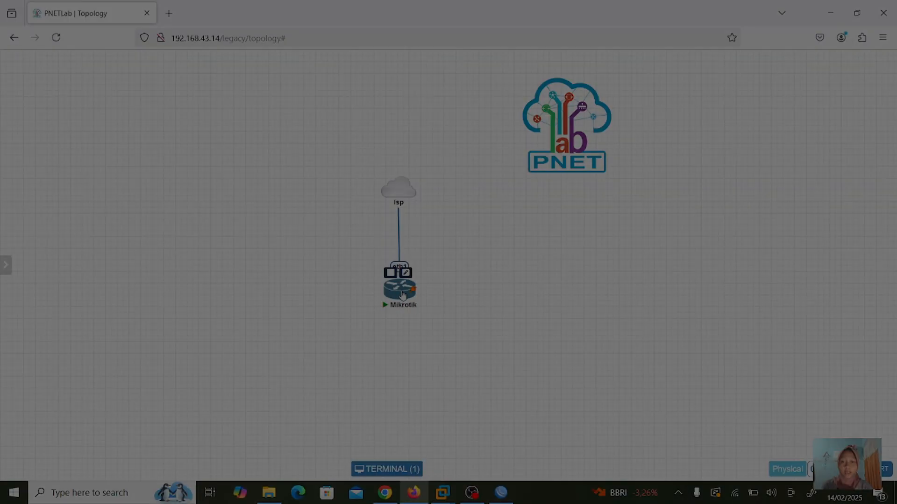
- Bring the rb-irna Winbox session to the front and make its window wider and taller
left_click_drag(399, 294, 399, 294)
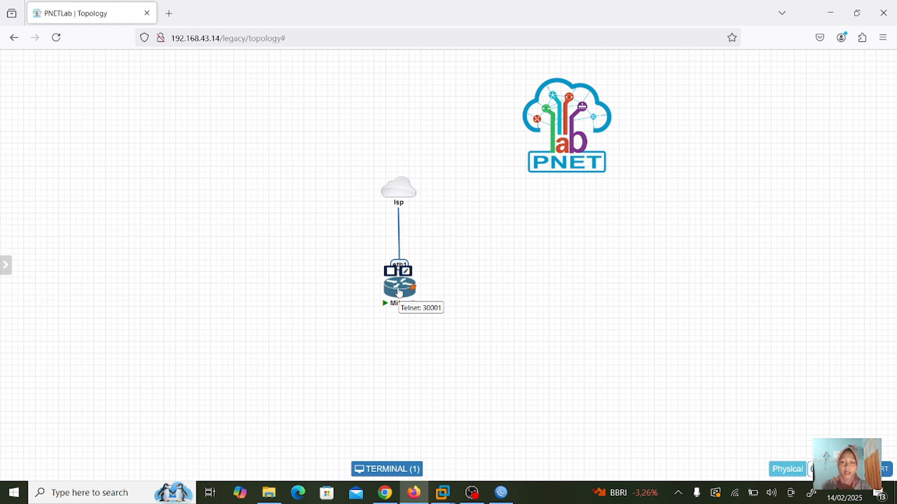
mouse_move(500, 489)
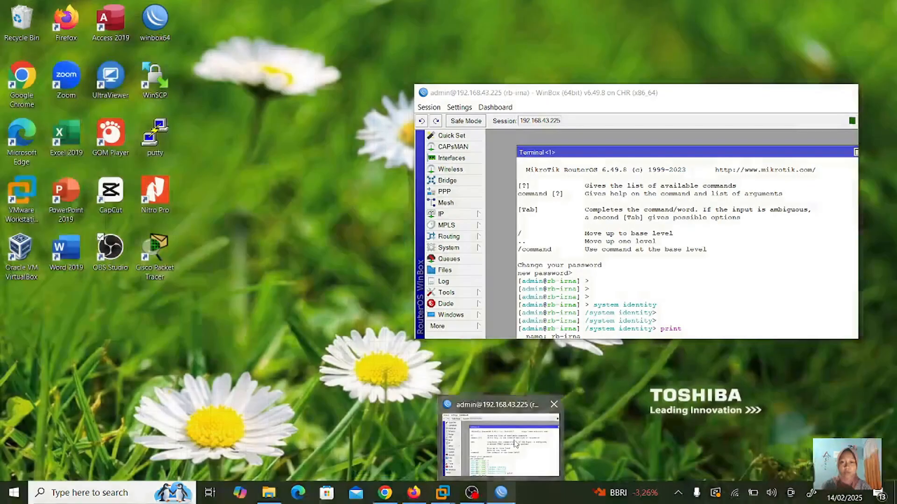
left_click(515, 444)
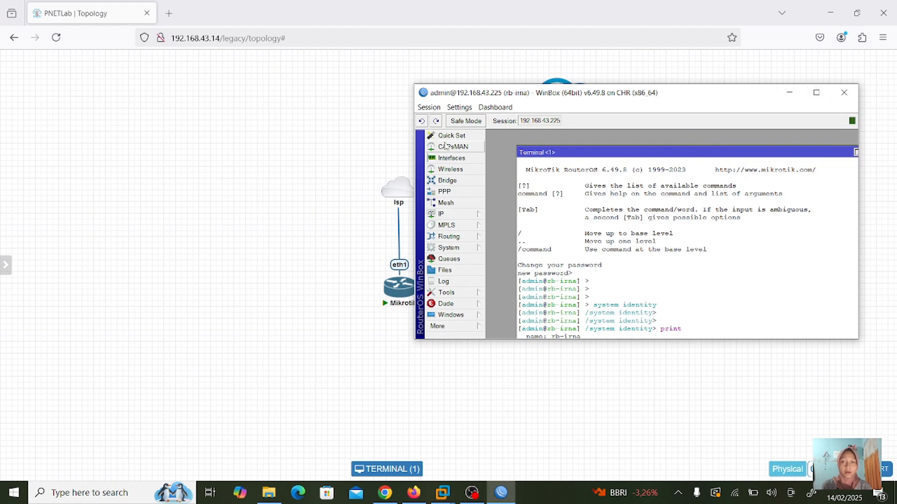
left_click_drag(414, 168, 181, 168)
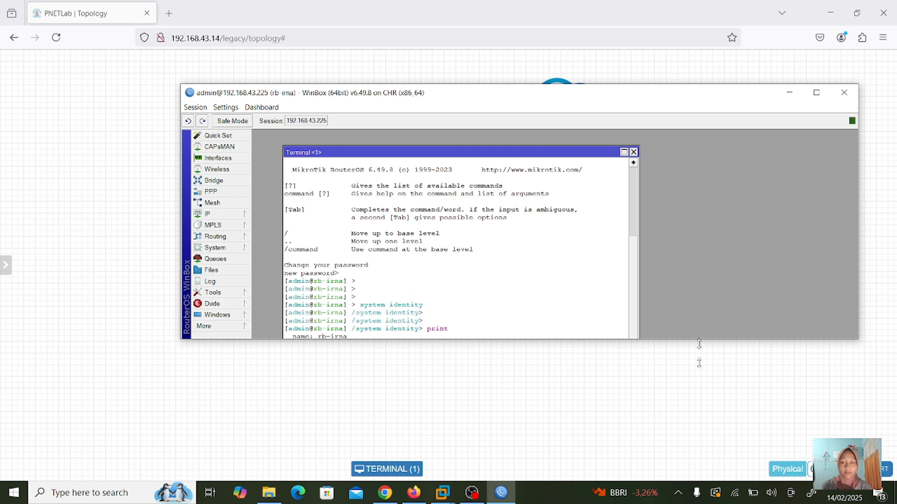
left_click_drag(699, 344, 699, 427)
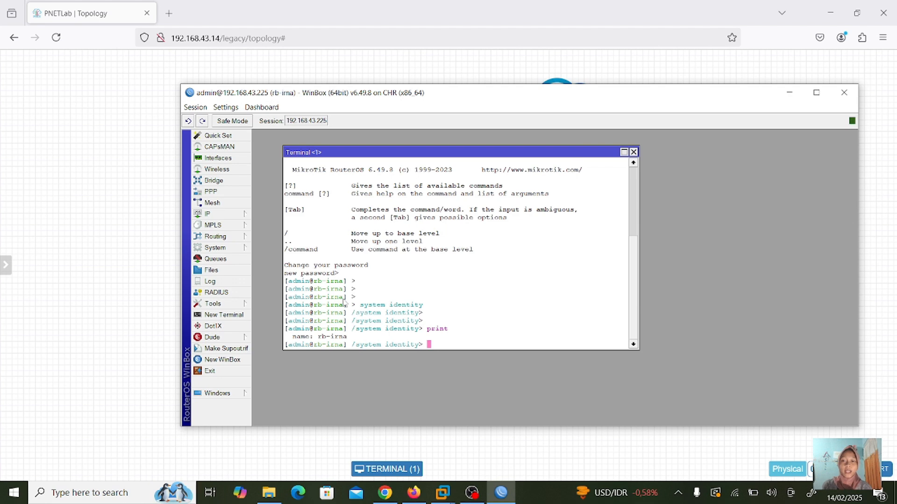
- Start a new address 192.168.88.1/24 from the IP Address List, then minimize Winbox
left_click(217, 218)
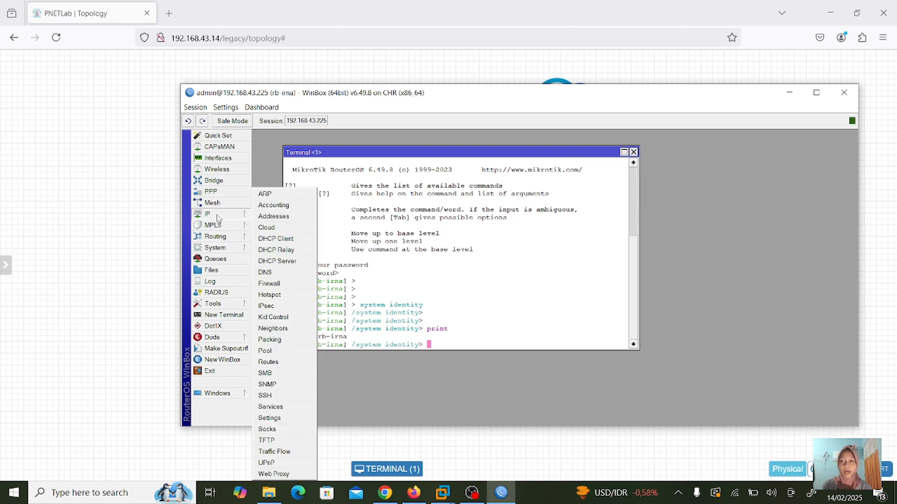
left_click(279, 218)
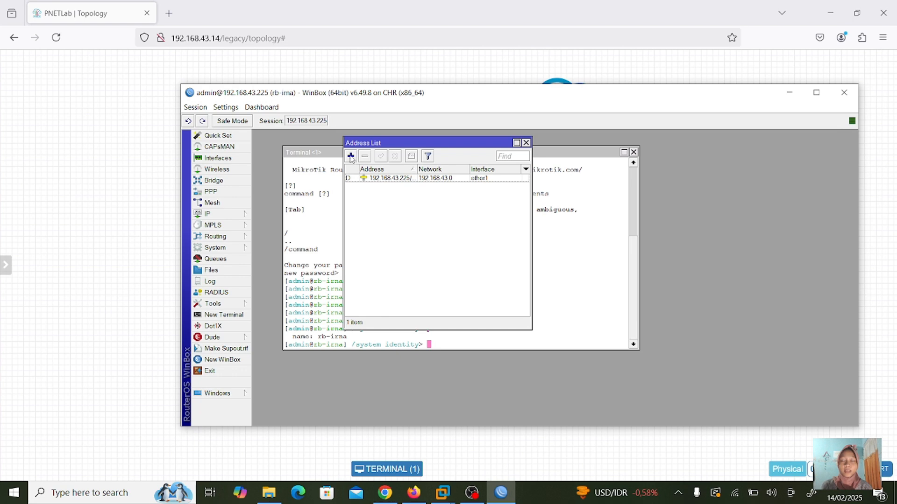
left_click(350, 157)
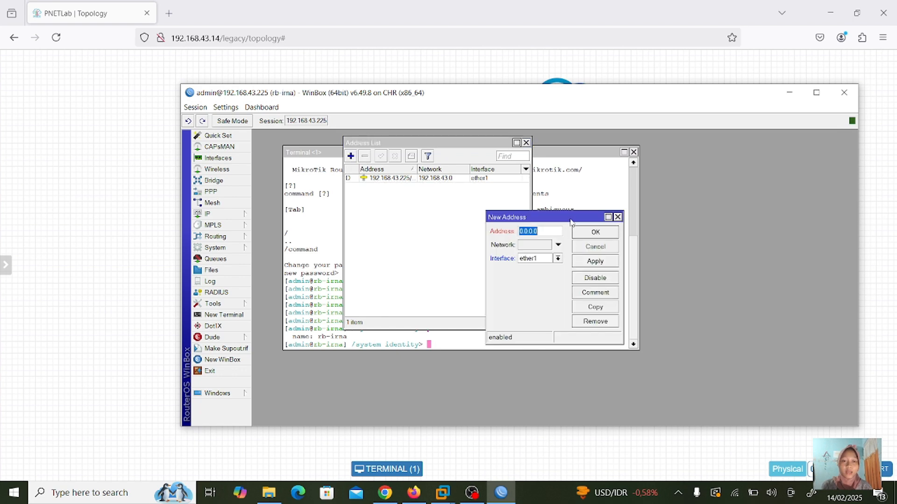
left_click_drag(572, 219, 527, 199)
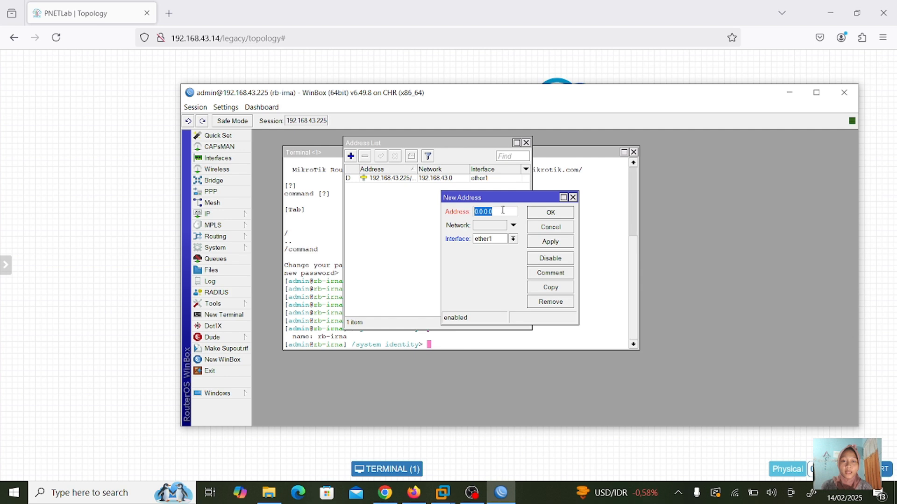
key("BackSpace")
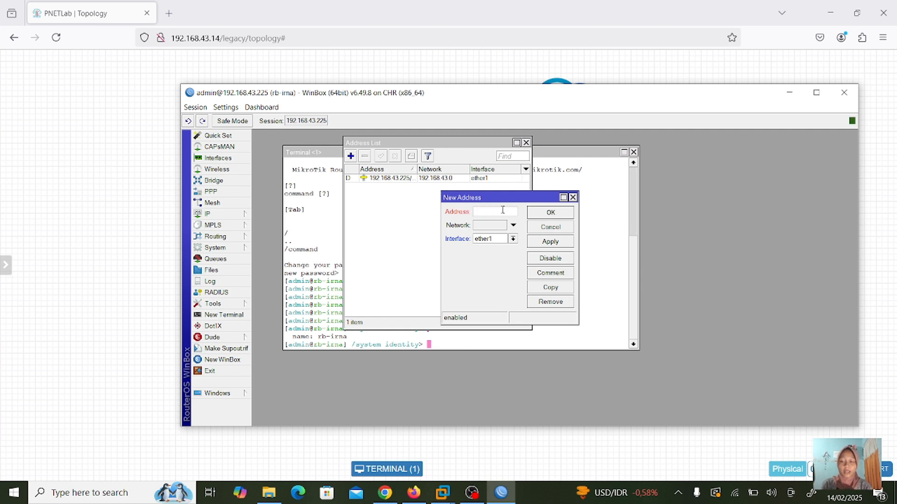
type("192.16")
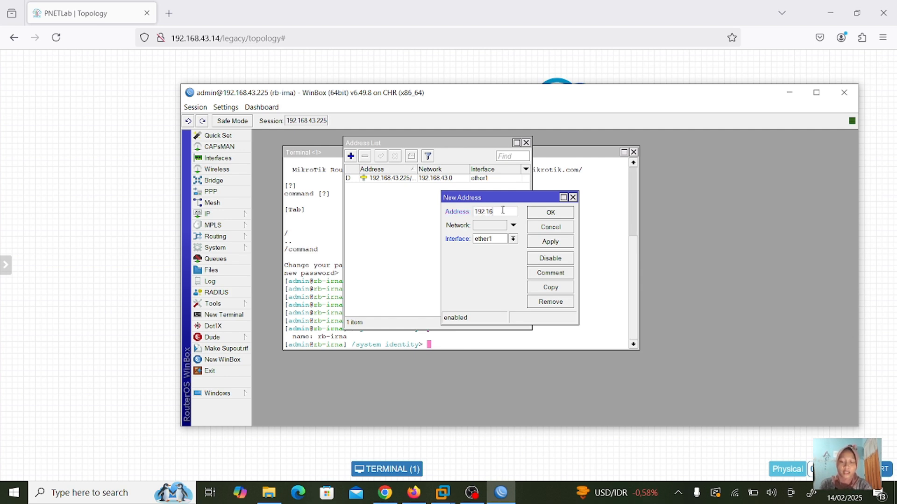
type("8.88")
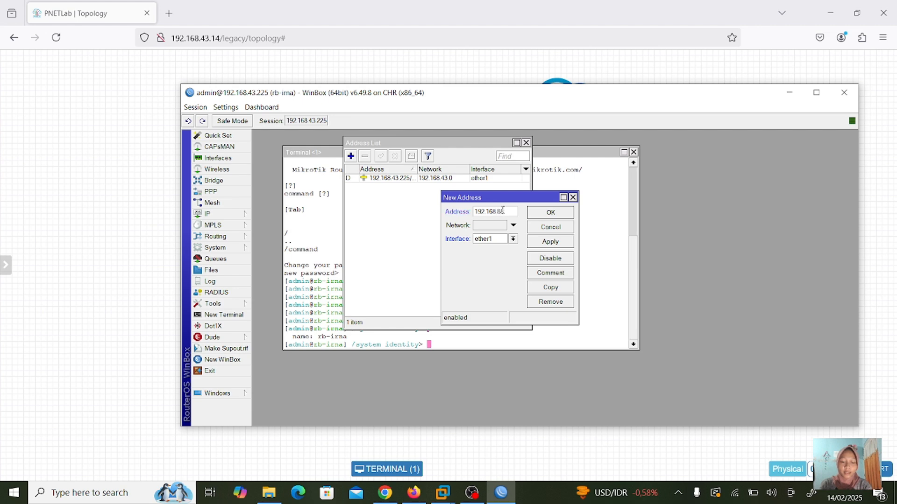
type(".1/24")
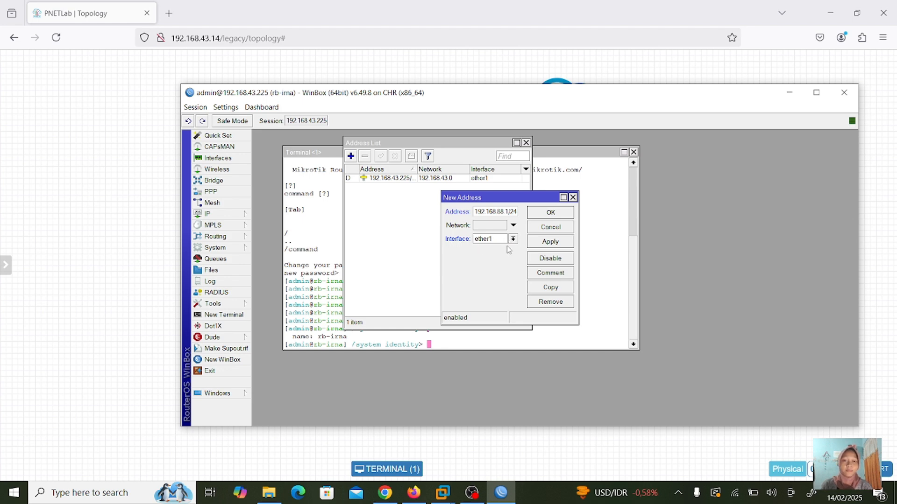
left_click(789, 92)
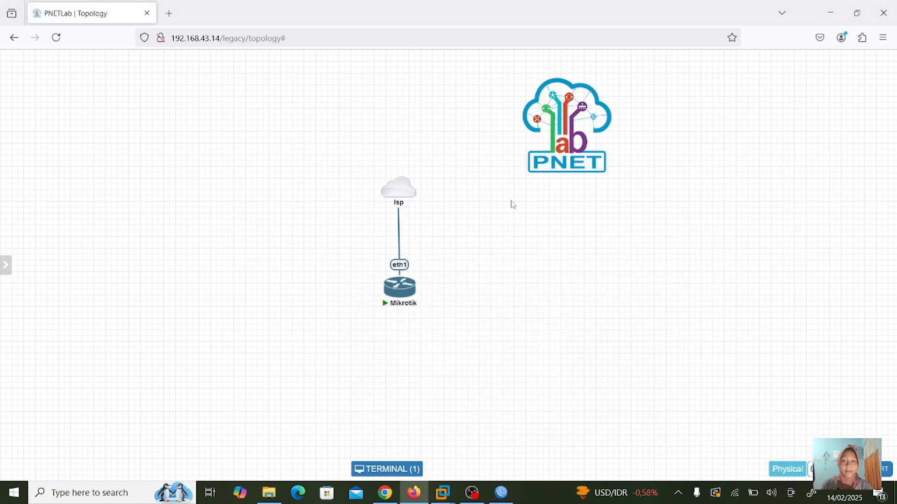
- Run interface print in the Mikrotik console to list ether1–ether4, then move Winbox back into view
left_click(397, 290)
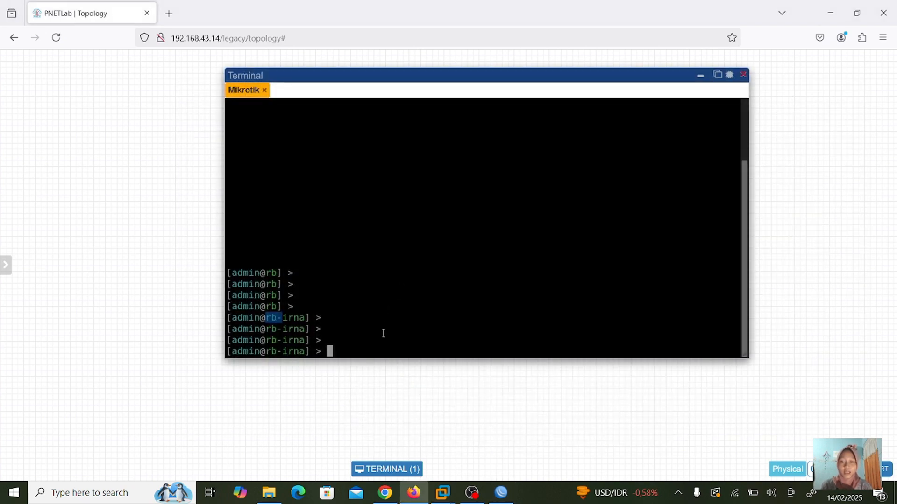
type("in")
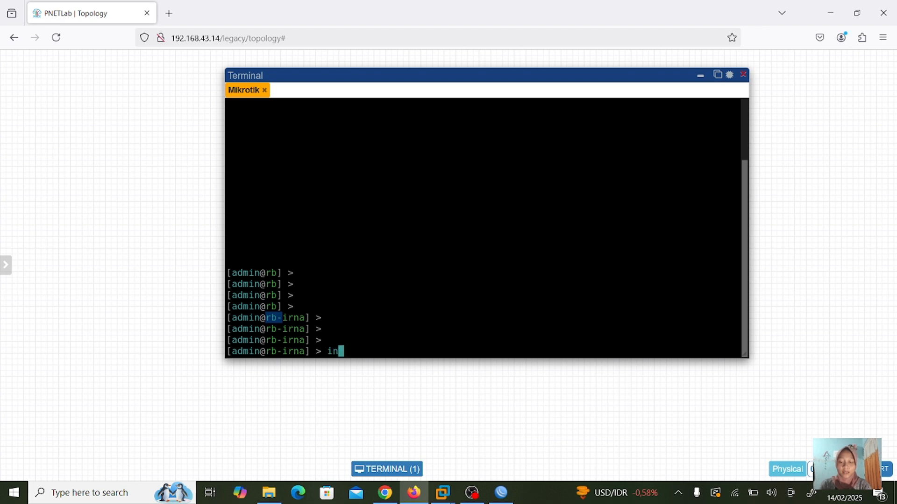
type("terface")
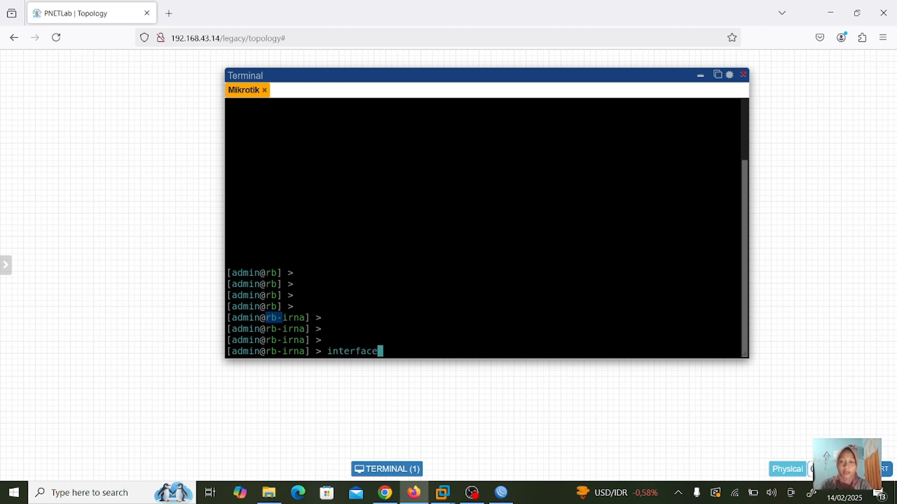
type("s print")
key("Left")
key("Left")
key("Left")
key("Left")
key("Left")
key("Left")
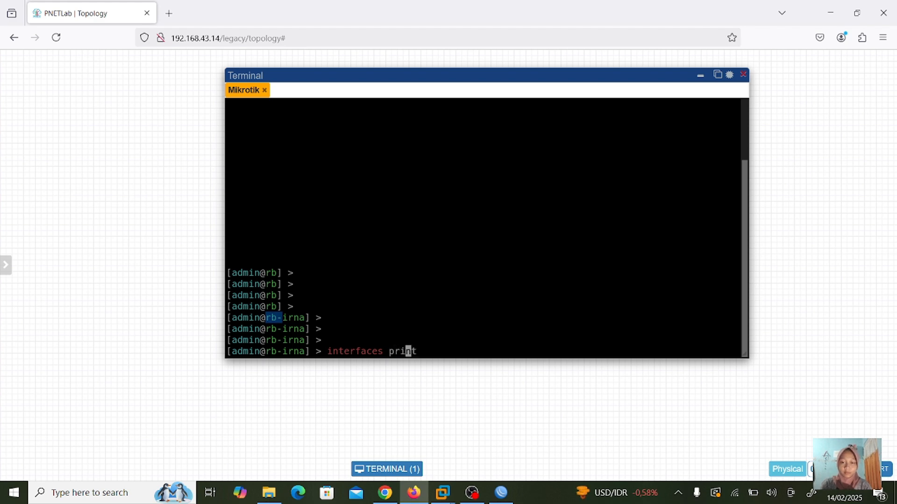
key("BackSpace")
key("Return")
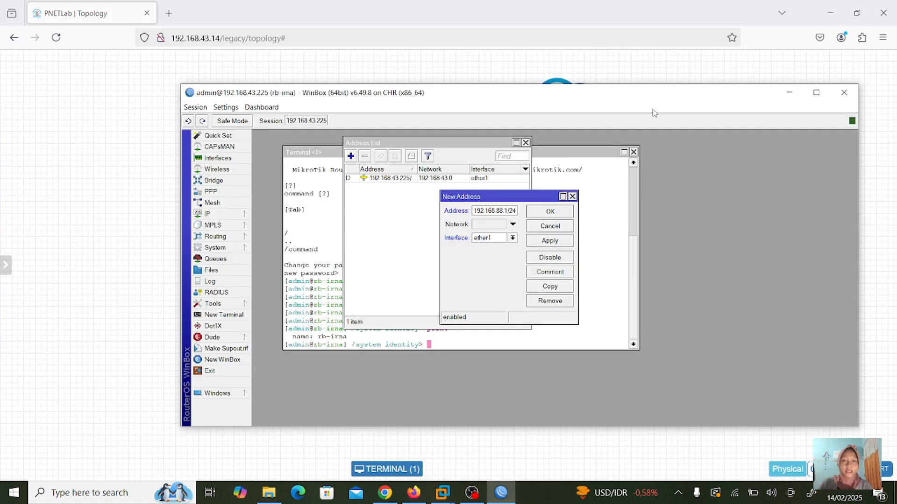
mouse_move(675, 104)
left_mouse_down()
mouse_move(623, 211)
mouse_move(618, 290)
mouse_move(676, 104)
mouse_move(668, 81)
mouse_move(669, 88)
left_mouse_up()
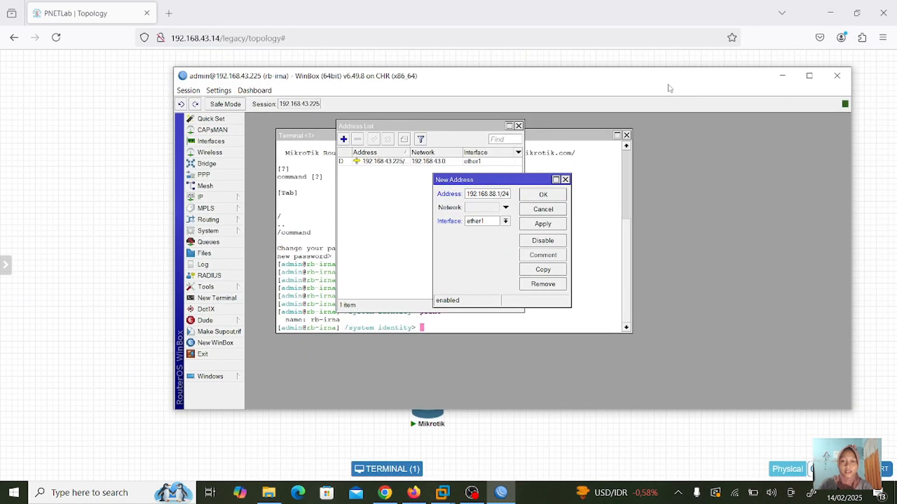
- Assign the new 192.168.88.1/24 address to ether2, apply it and confirm with OK
left_click(505, 221)
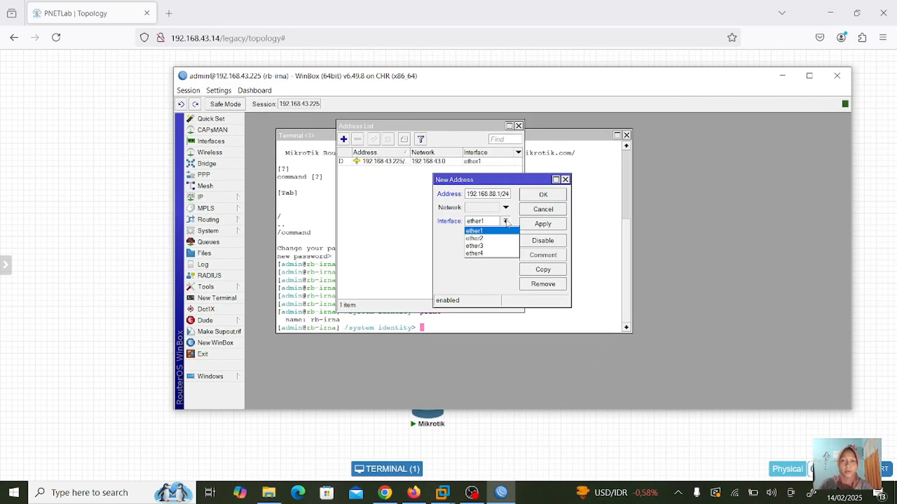
left_click(472, 239)
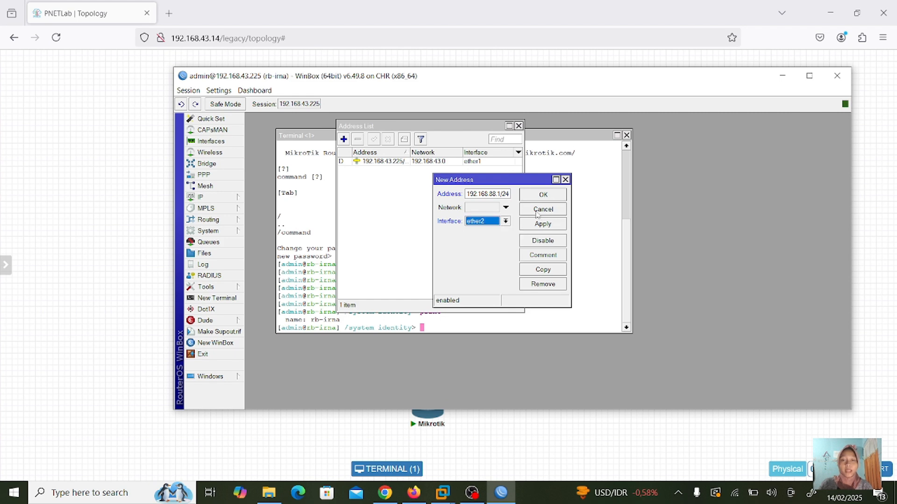
left_click(550, 228)
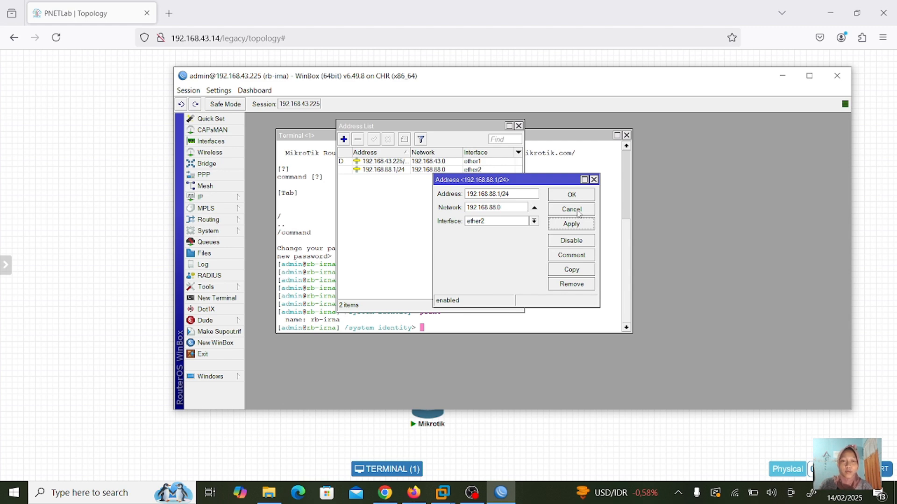
left_click(572, 194)
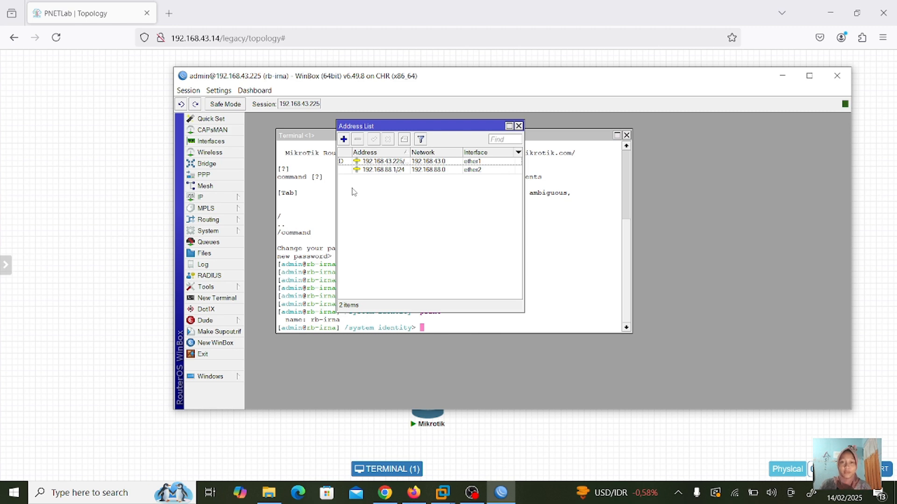
- Close the address list and run interface print from the terminal's base level
left_click(518, 126)
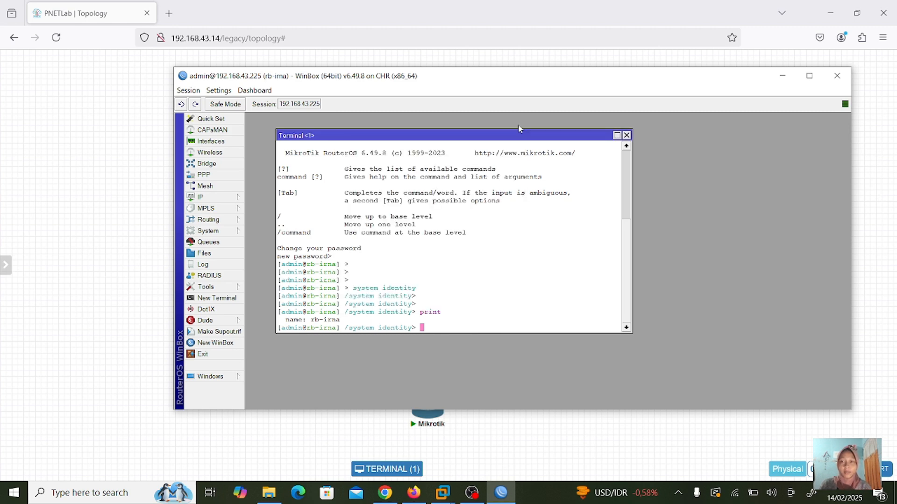
type("/")
key("Return")
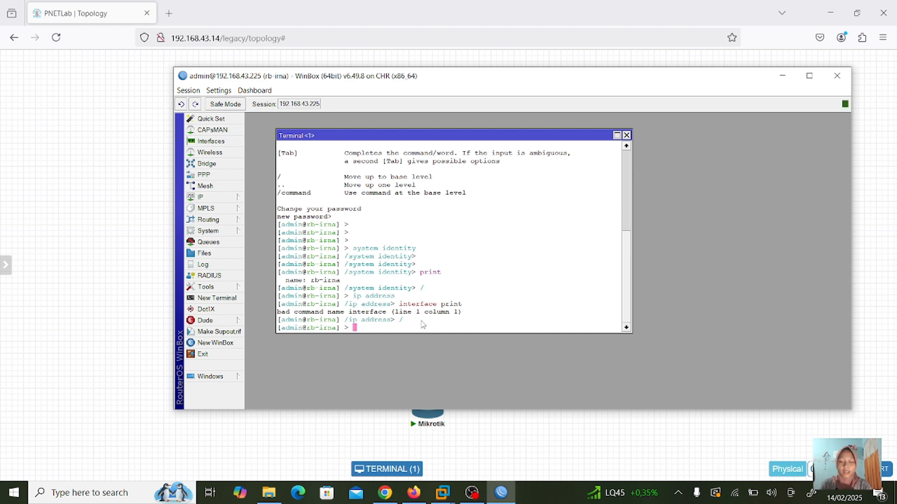
type("interface pr")
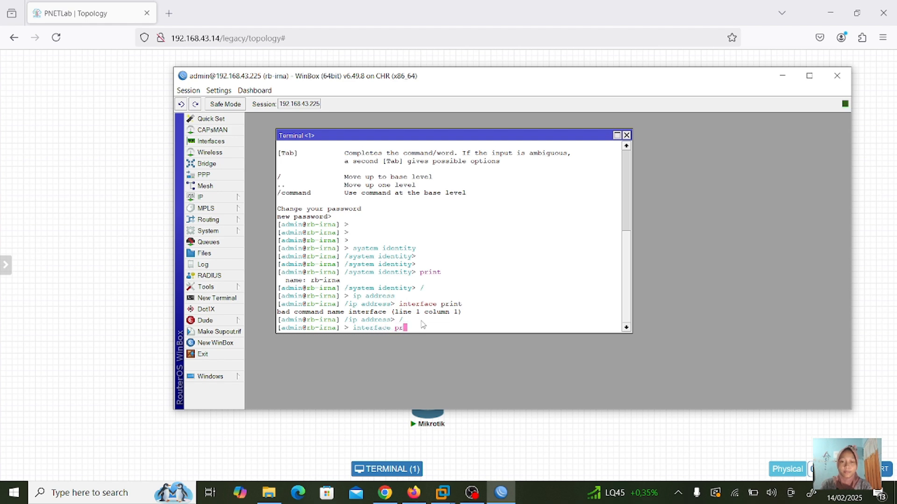
type("int")
key("Return")
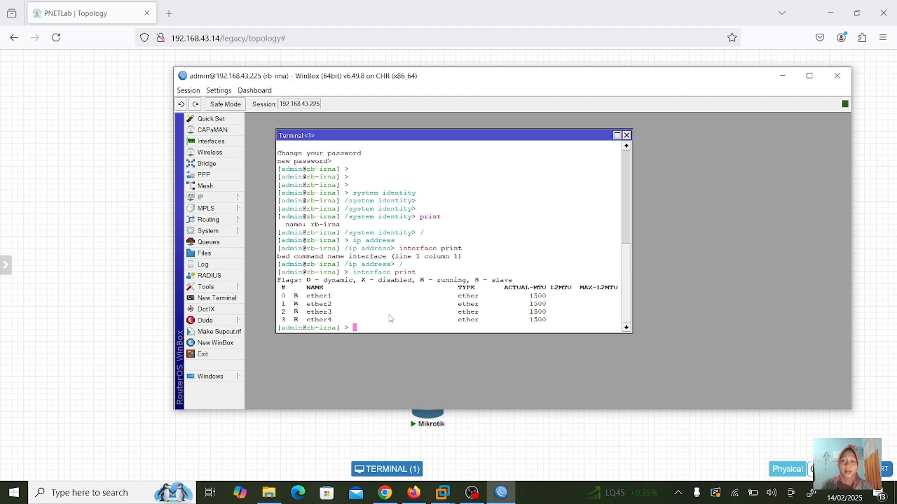
- At /ip address, add 192.168.77.1/24 on ether3 and print the three addresses
type("i")
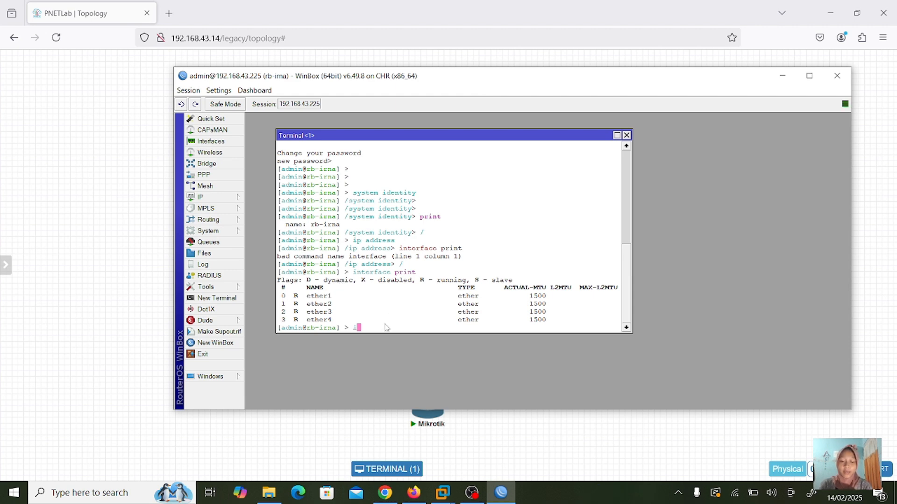
type("p address")
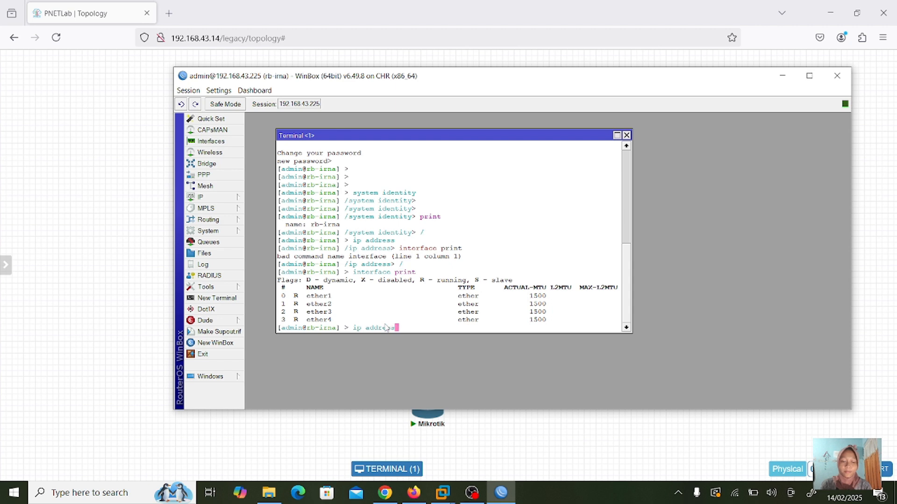
key("Return")
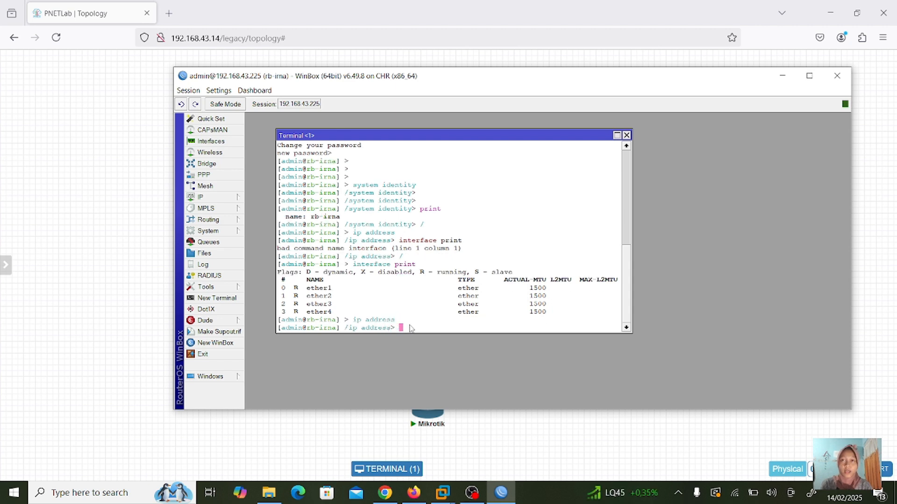
type("add ad")
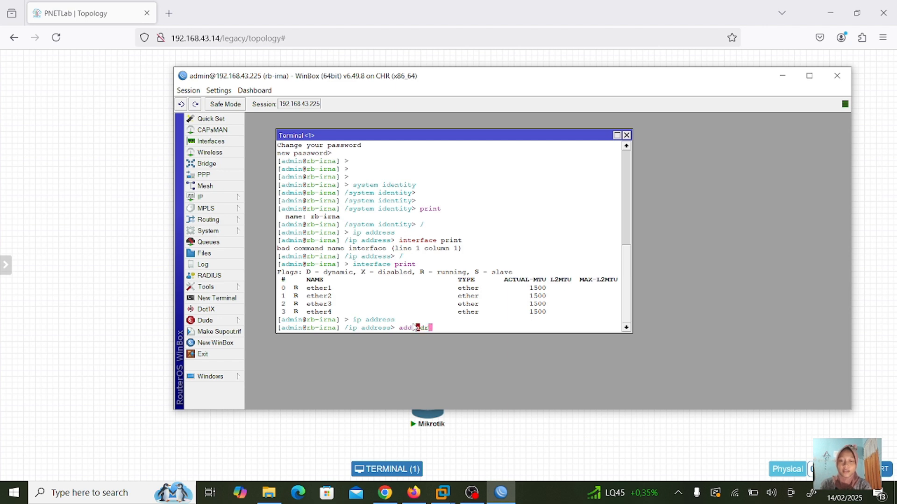
type("dress")
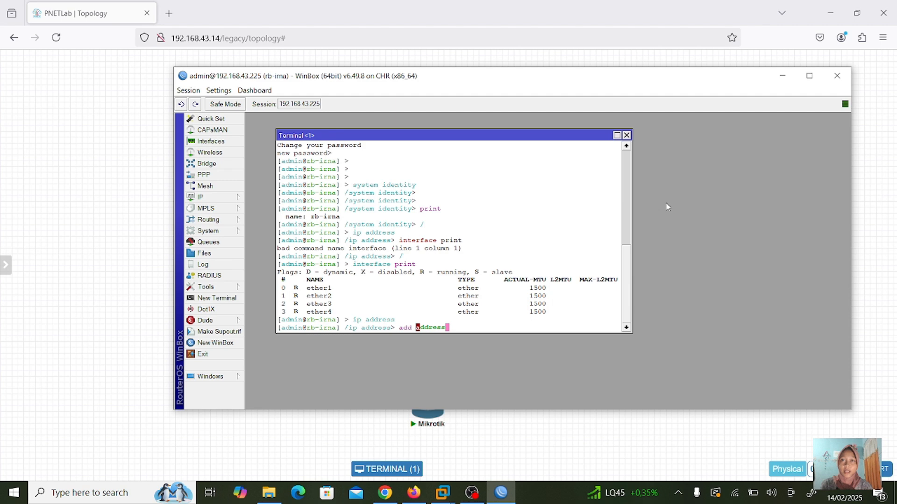
type("=192")
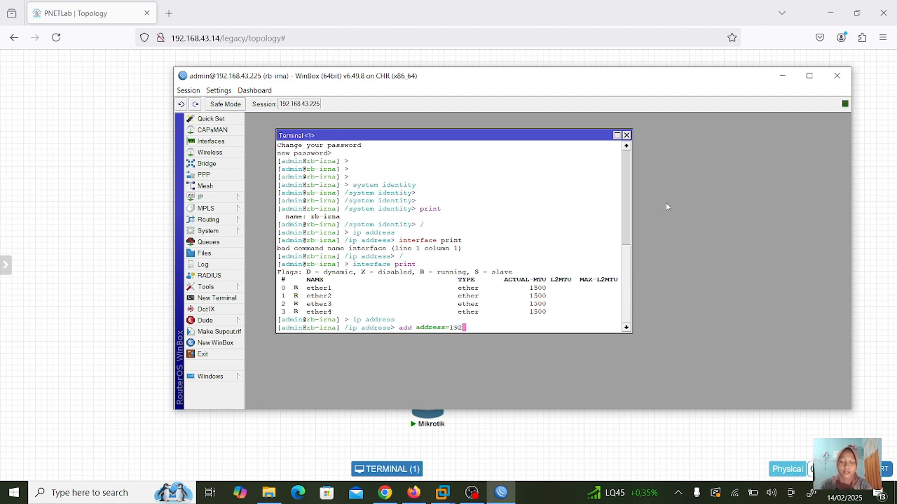
type(".168.77.1/24 interface=eth")
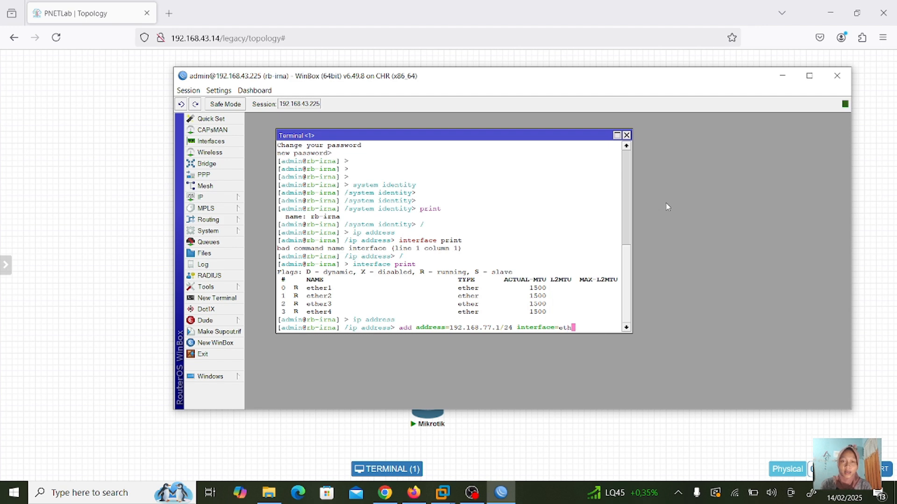
type("er3")
key("Return")
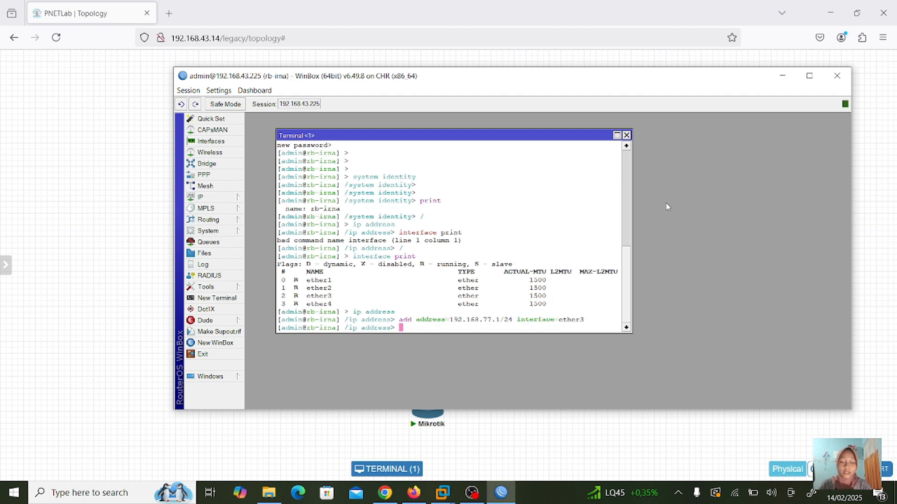
type("print")
key("Return")
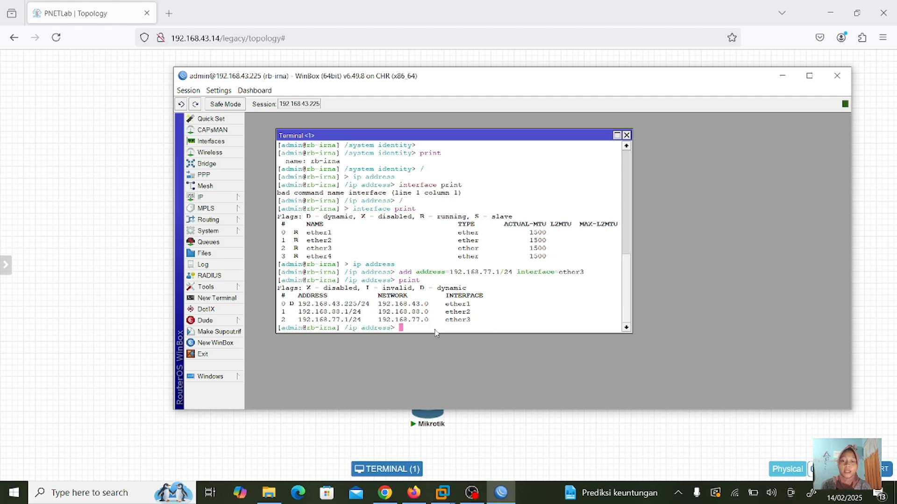
- Remove address entry 2 (192.168.77.1/24) and print the two remaining addresses
type("r")
type("emo")
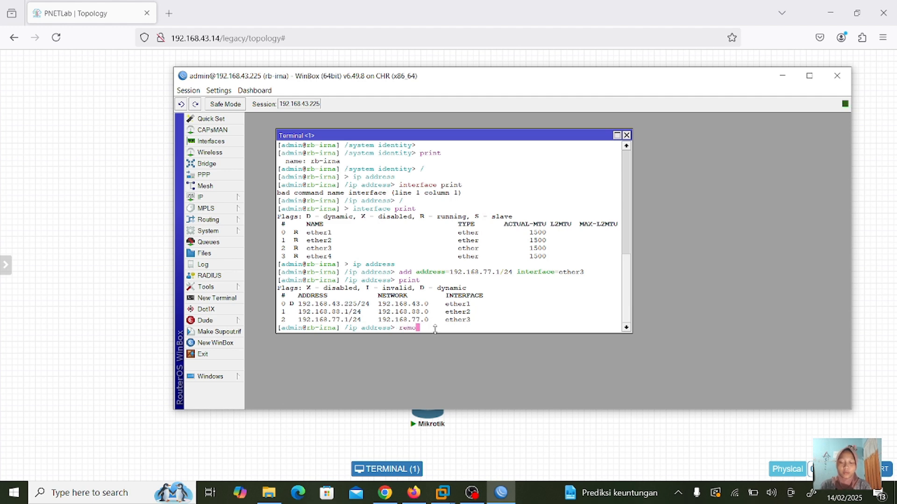
type("ve 2mber=2")
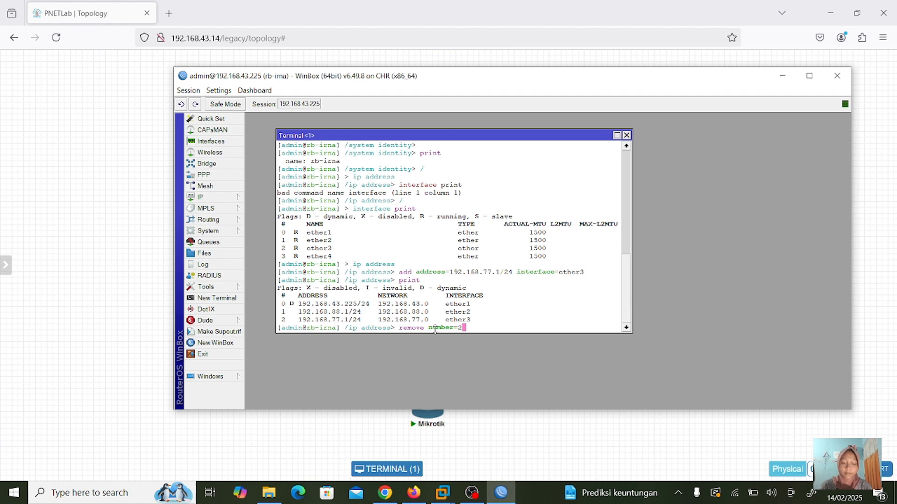
key("Return")
type("print")
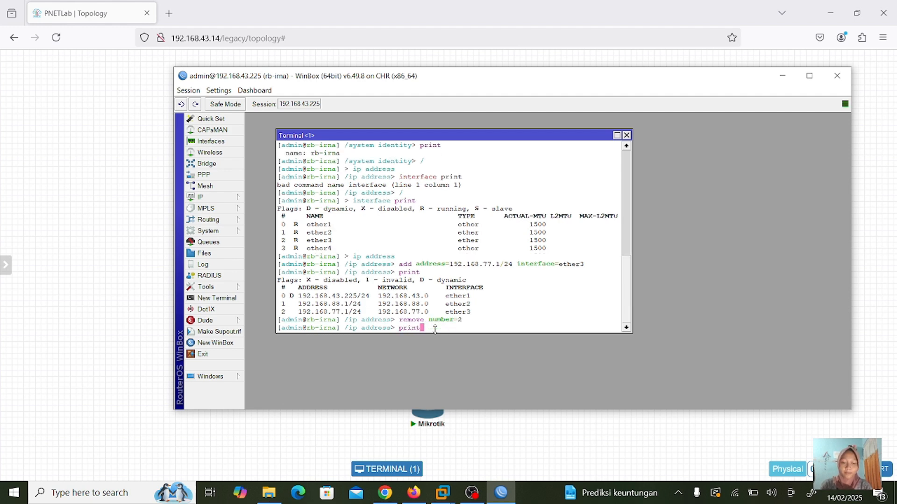
key("Return")
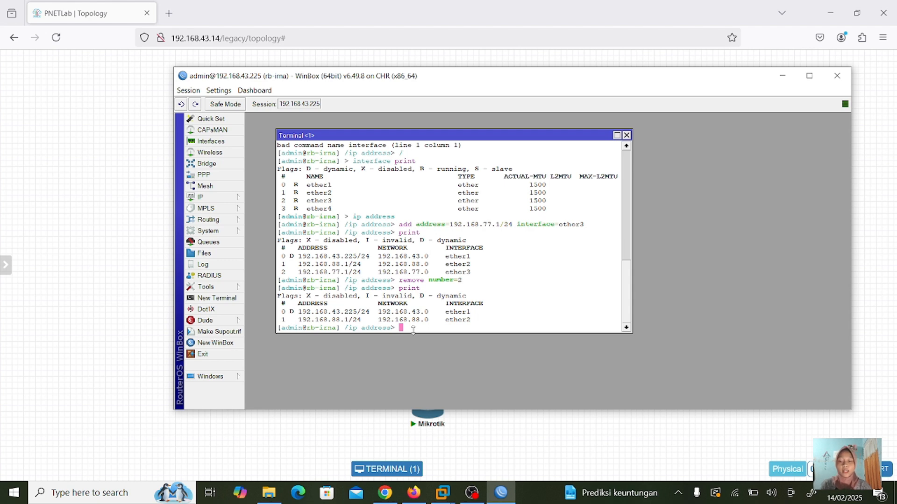
- Disable address entry 1 on ether2 and print the list to check it
type("dis")
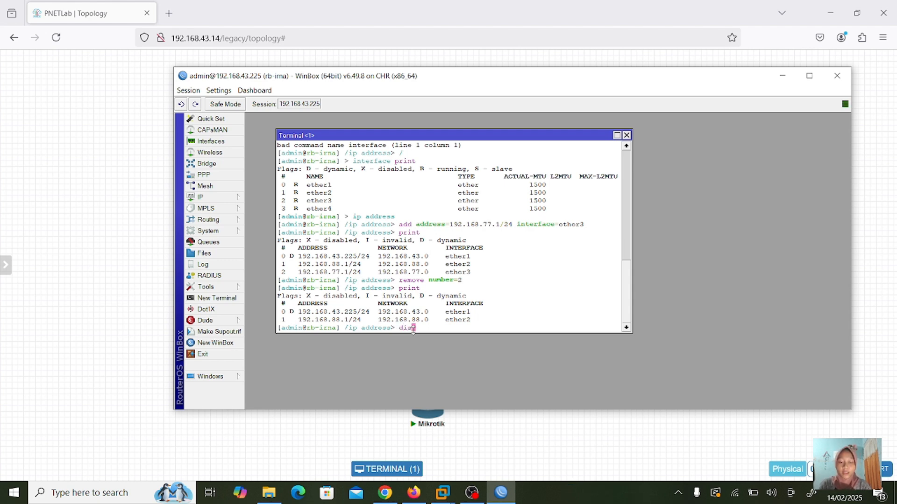
type("able number=")
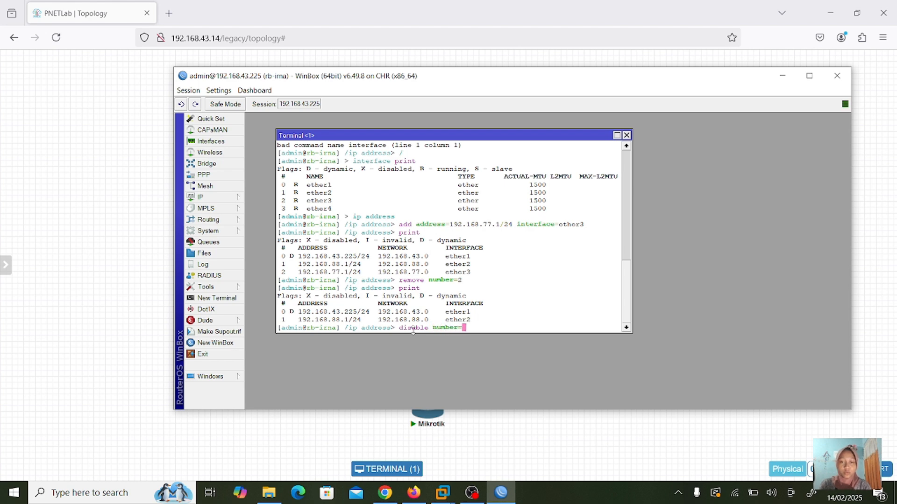
type("1")
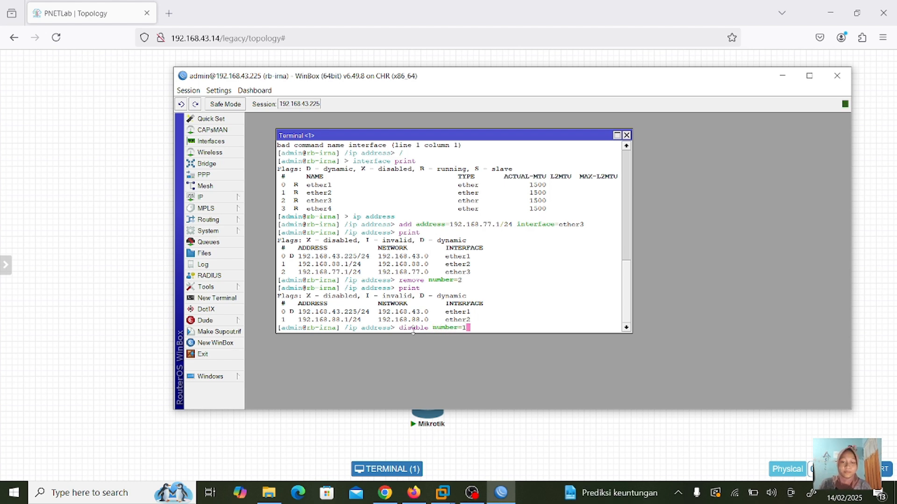
key("Return")
type("print")
key("Return")
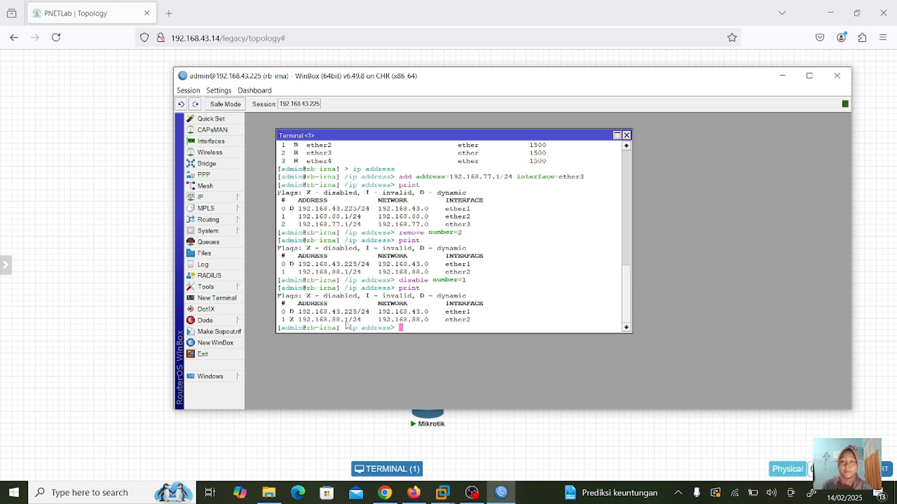
- Change entry 1's address to 192.168.99.1/24 and print the list to confirm
type("s")
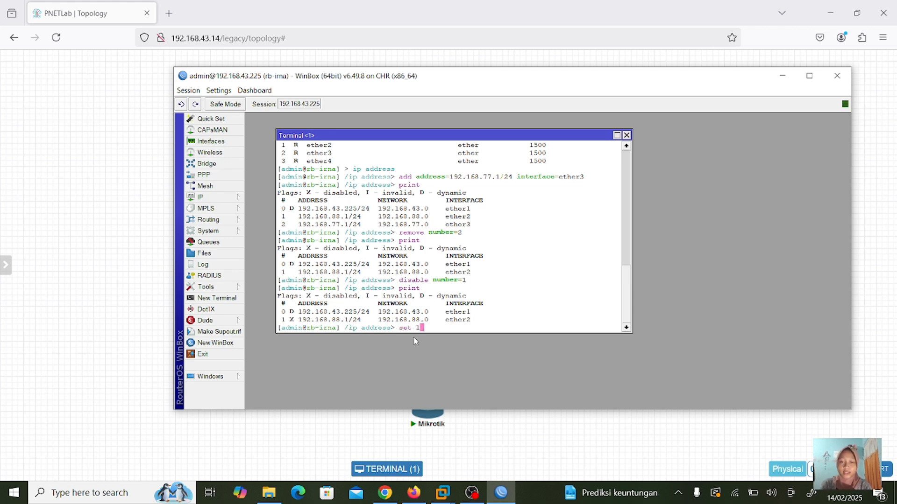
type("et 1 address=192.")
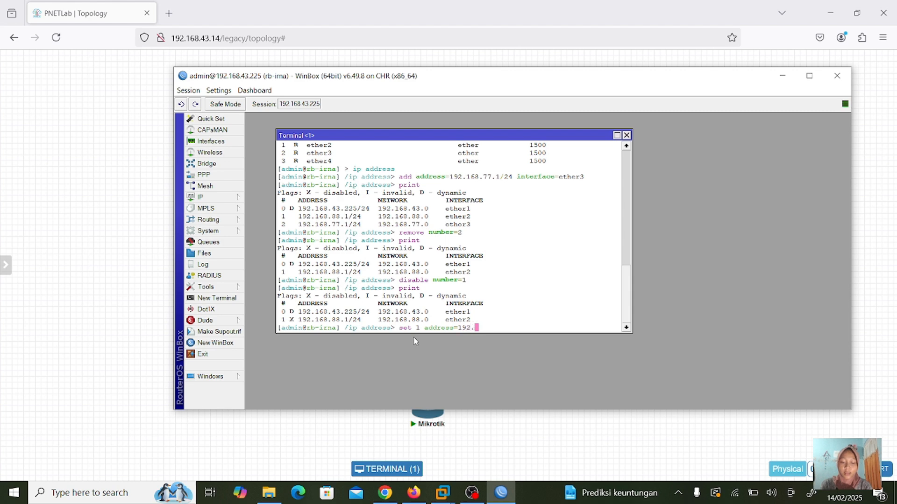
type("168.99")
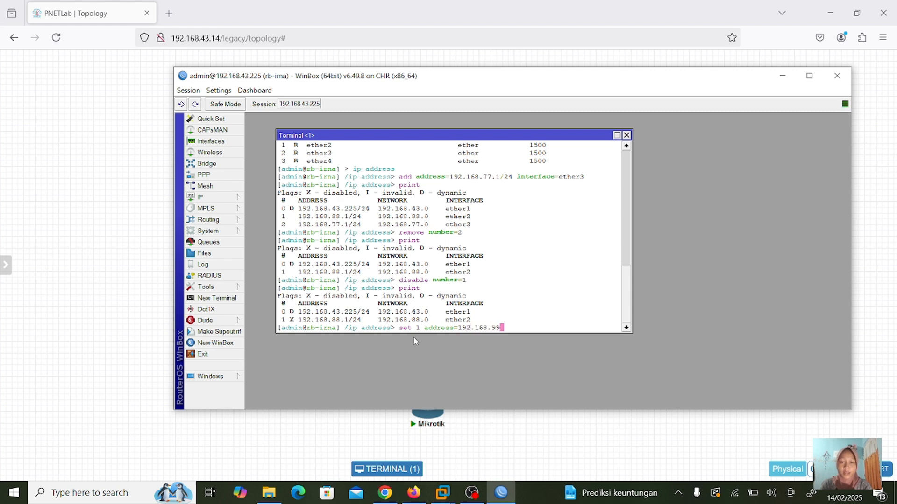
type(".1/24")
key("Return")
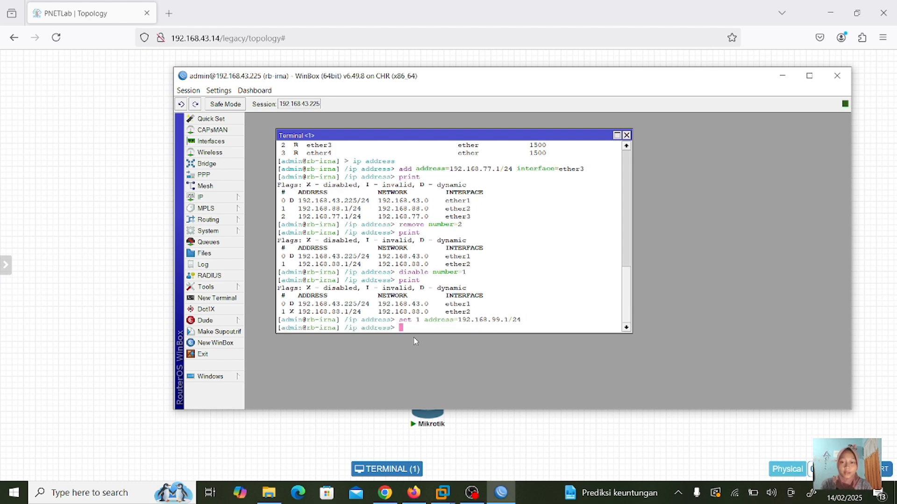
type("print")
key("Return")
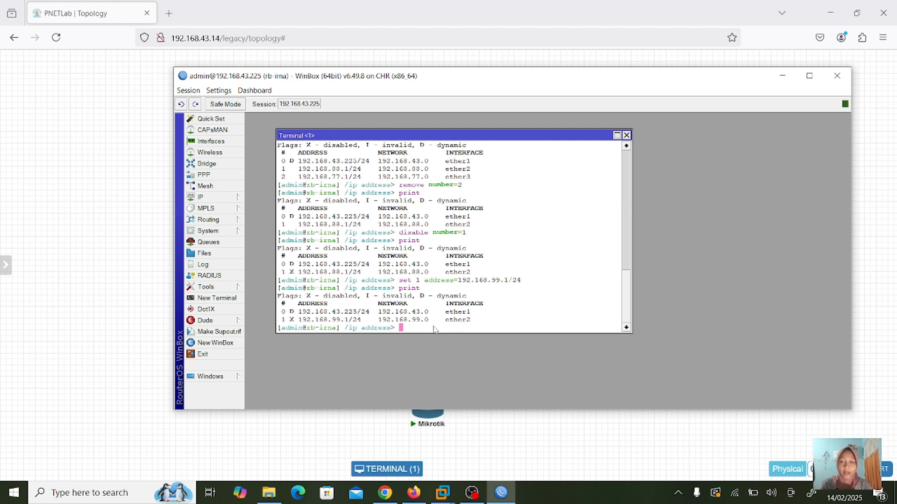
- Re-enable address entry 1 (192.168.99.1/24 on ether2) with enable number=1 and print the addresses
type("enable")
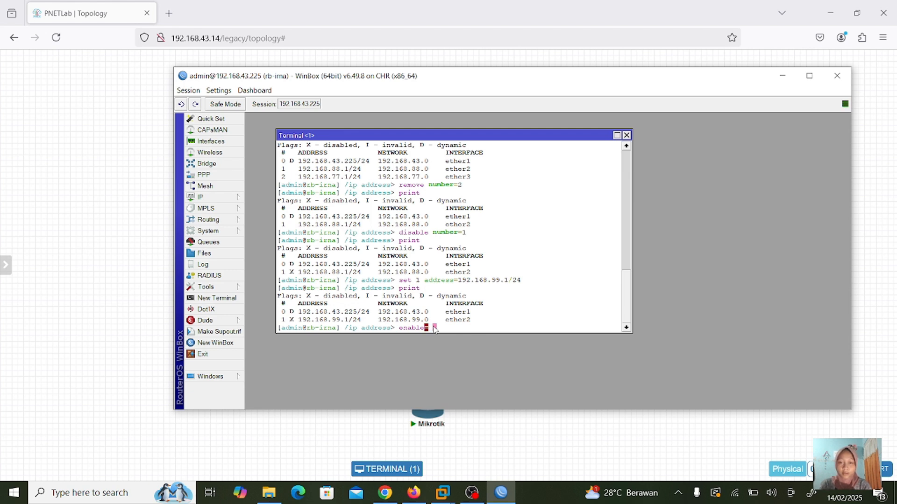
key("BackSpace")
type("number=")
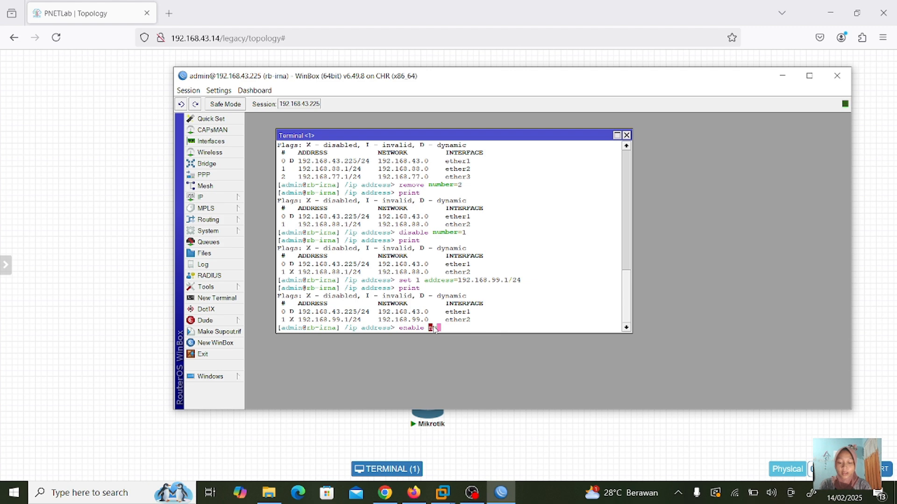
type("1")
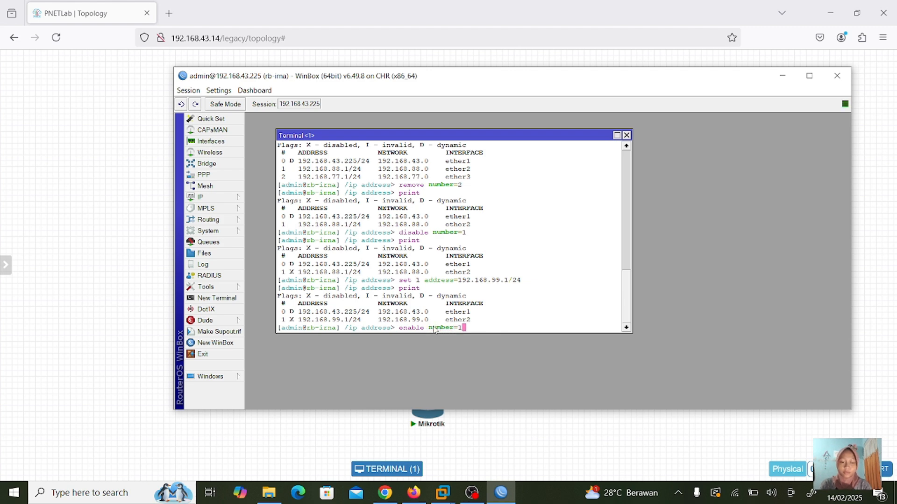
key("Return")
type("prn")
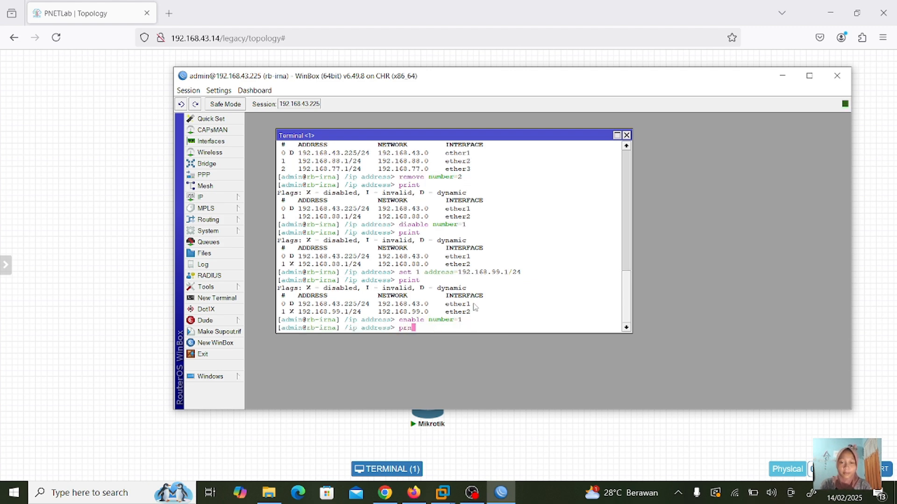
key("BackSpace")
key("BackSpace")
type("rint")
key("Return")
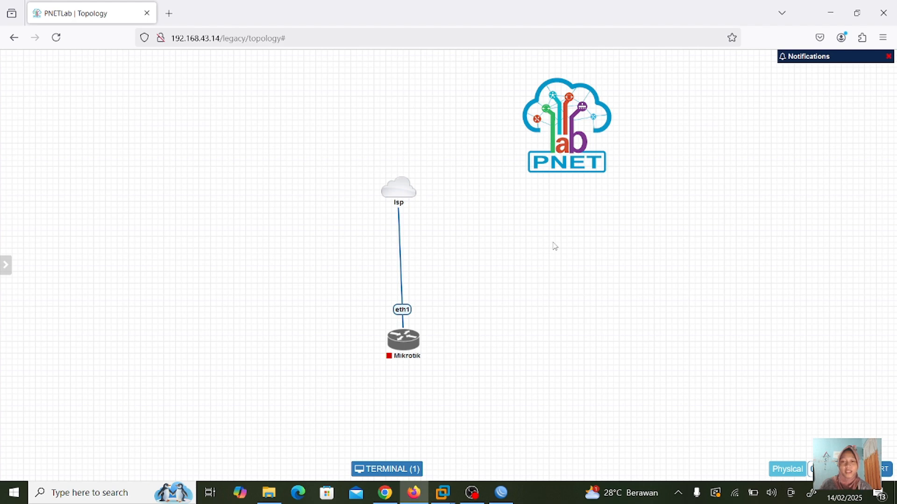
- Reposition the Isp cloud and Mikrotik router higher on the canvas and start the Mikrotik node
left_click_drag(394, 195, 402, 142)
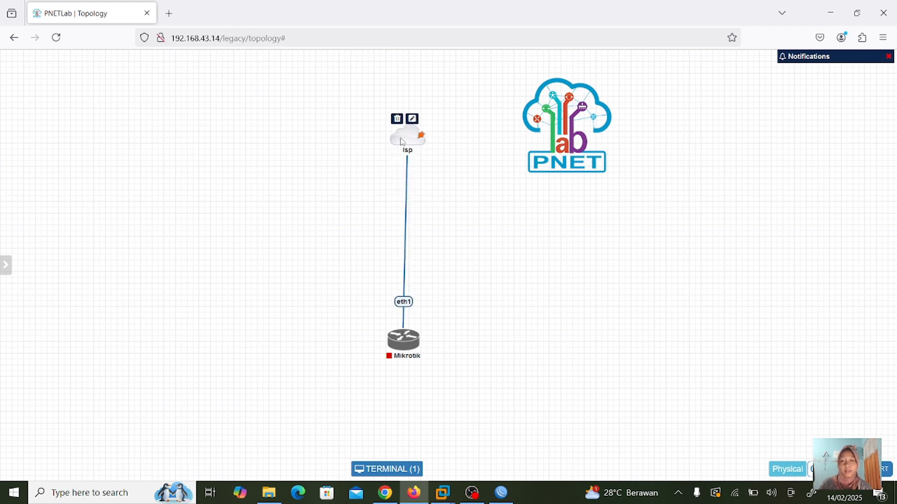
left_click_drag(409, 346, 410, 262)
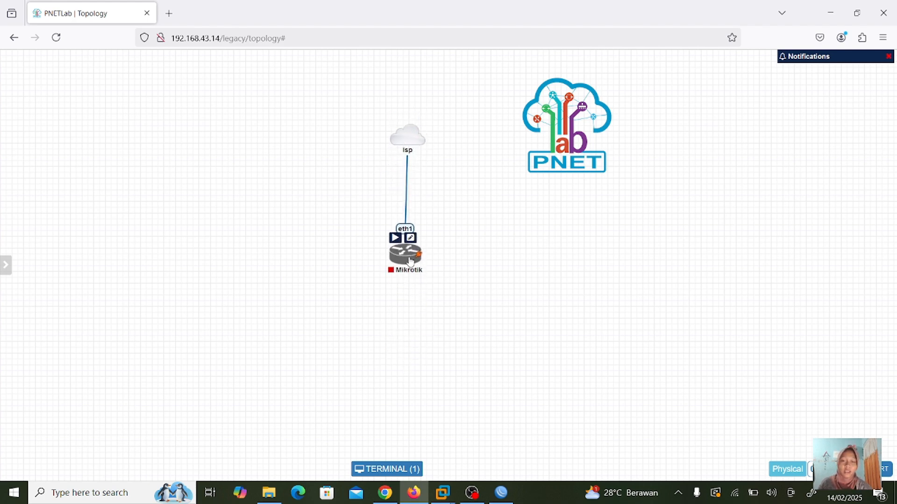
left_click(396, 239)
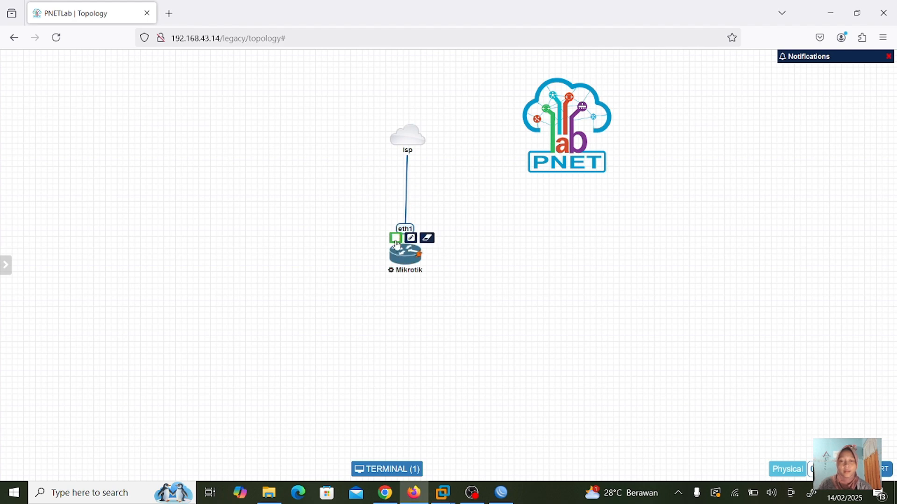
- Nudge the Mikrotik node slightly and open its console in a browser Terminal tab
mouse_move(405, 256)
left_mouse_down()
mouse_move(418, 254)
mouse_move(405, 247)
left_mouse_up()
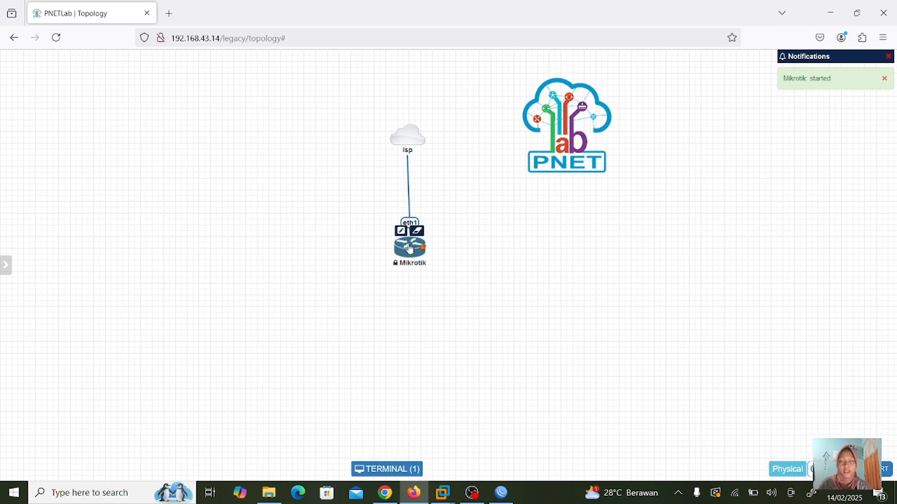
left_click(404, 248)
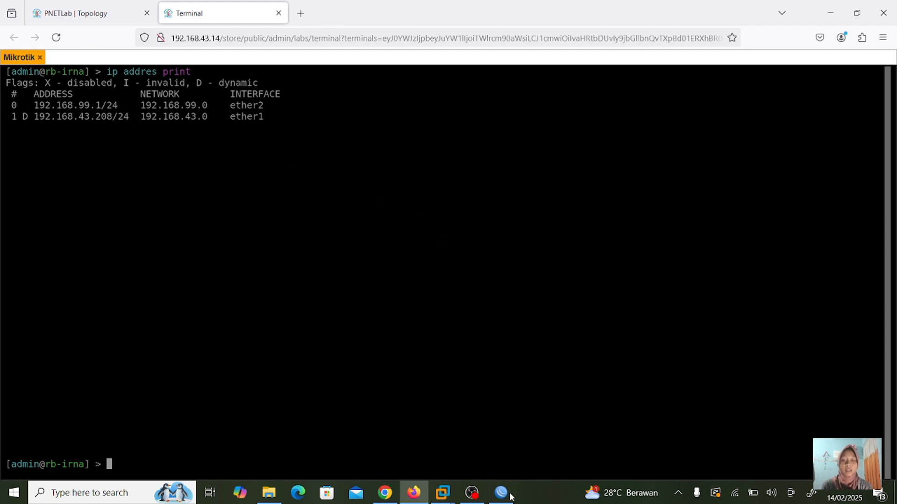
- Close the old Winbox session, cancel the Change Password Now prompt, and reposition the Winbox window
mouse_move(504, 494)
left_click(537, 404)
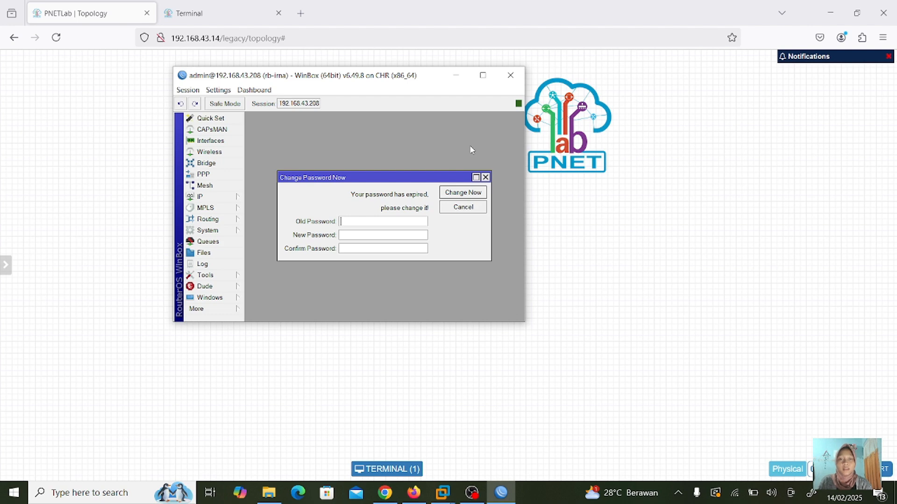
left_click(486, 177)
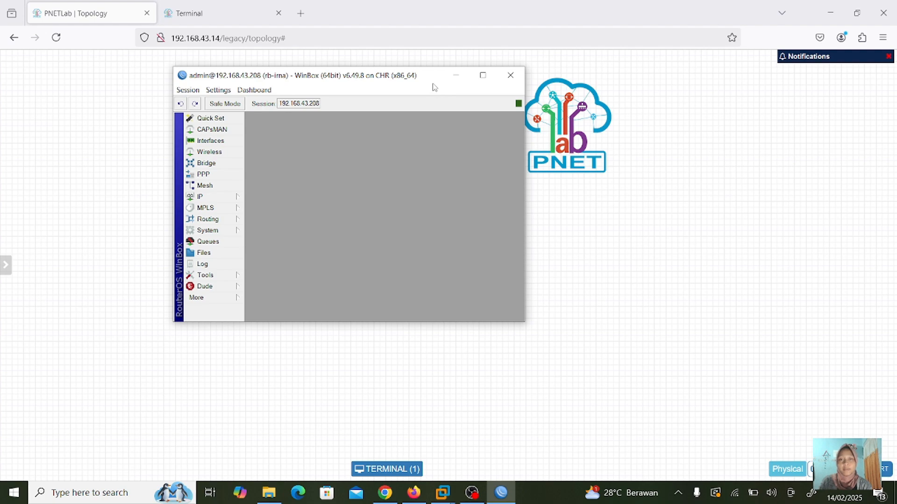
left_click_drag(435, 80, 615, 104)
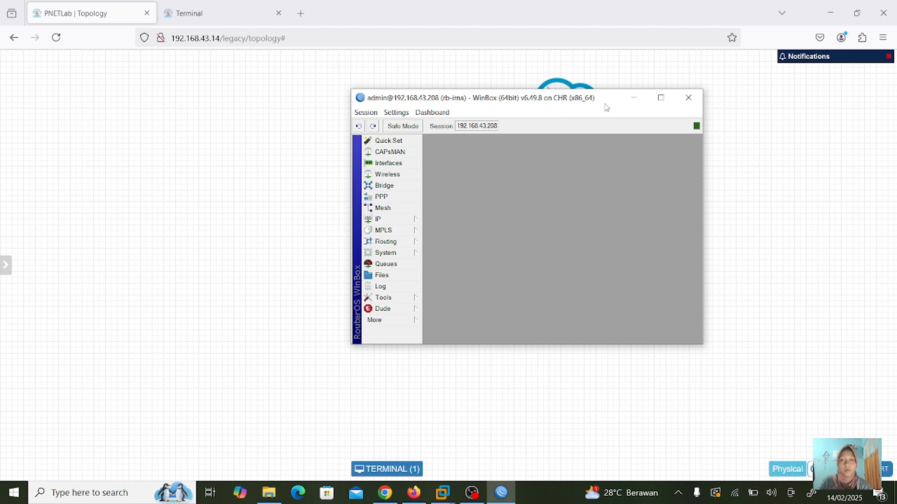
left_click_drag(604, 107, 486, 99)
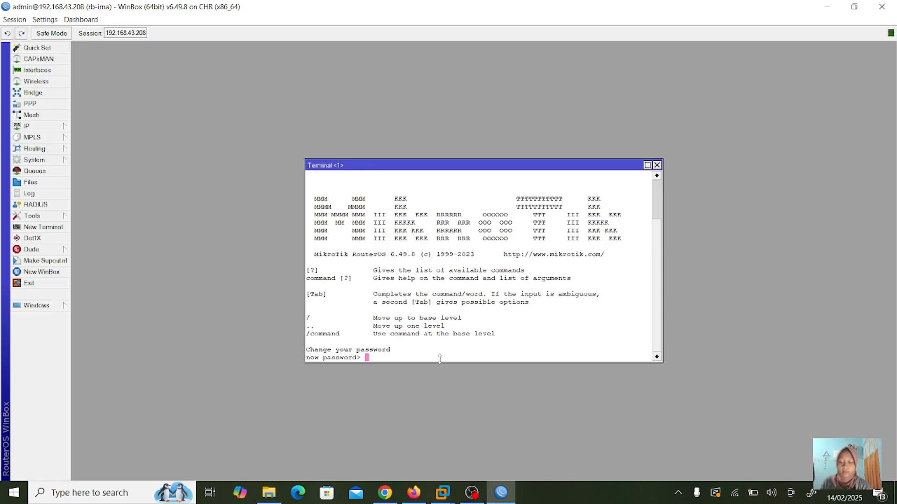
- Skip setting a new password and enter the /system menu
key("Return")
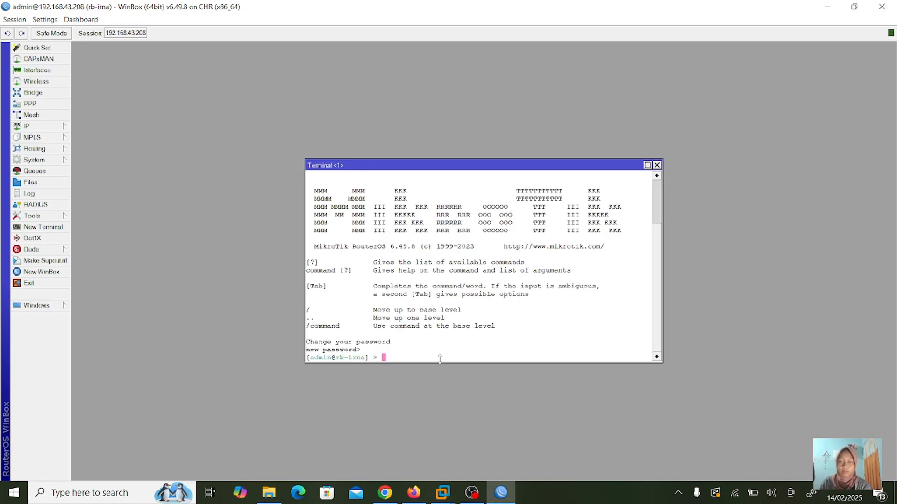
key("Return")
key("Return")
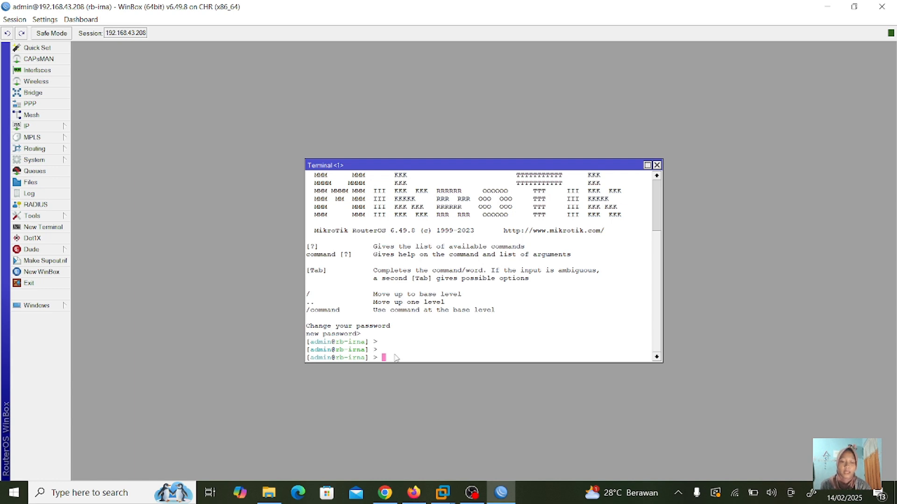
type("/")
key("BackSpace")
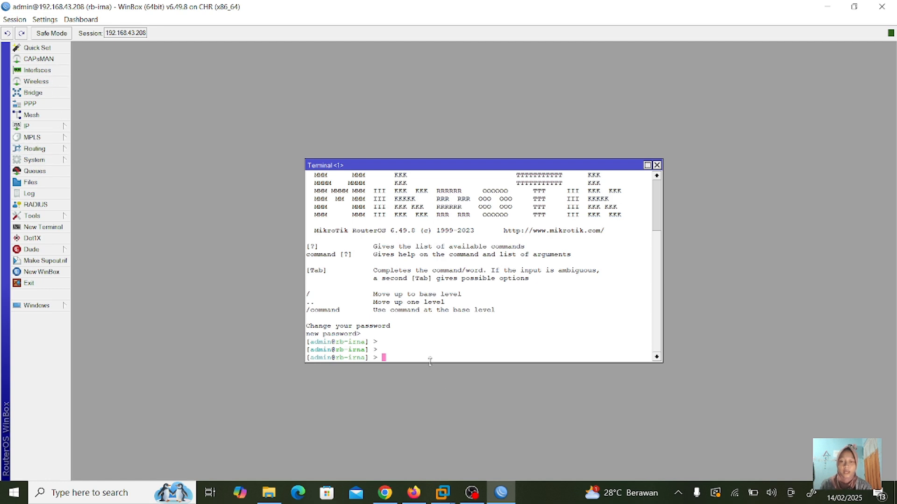
type("/system")
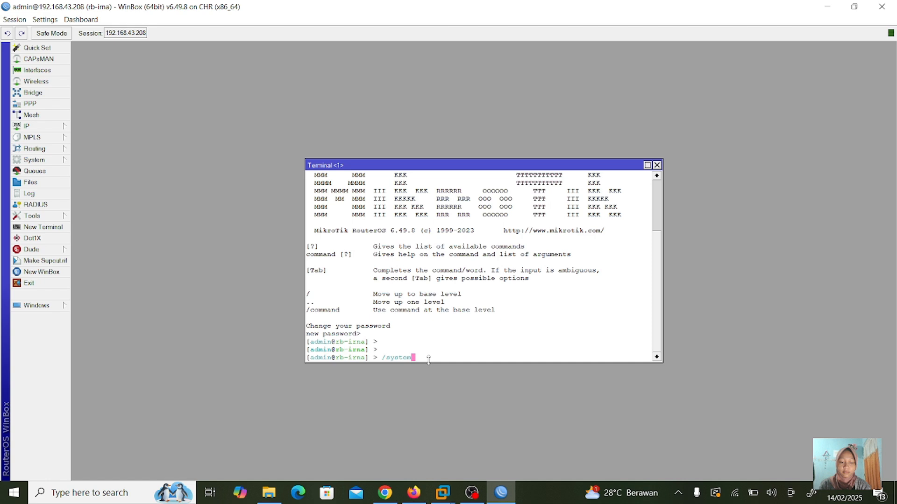
key("Return")
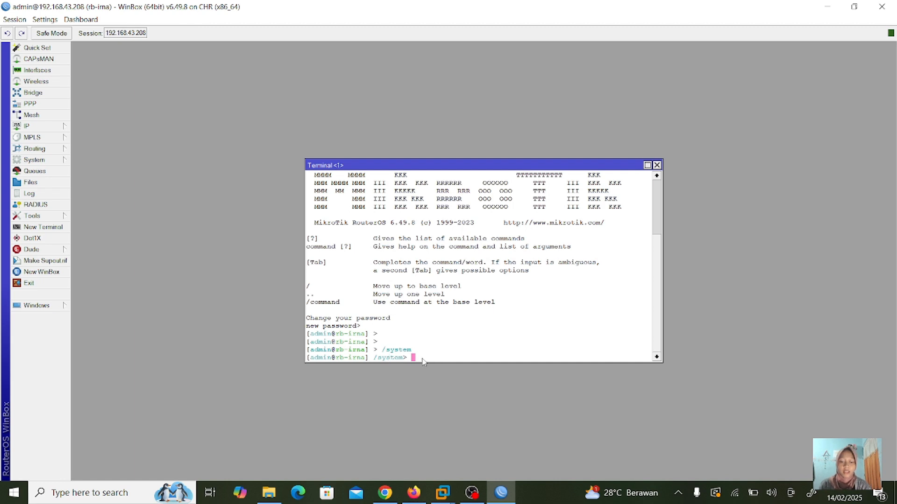
- Return to root, enter /system identity, and print the identity rb-irna
type("/")
key("Return")
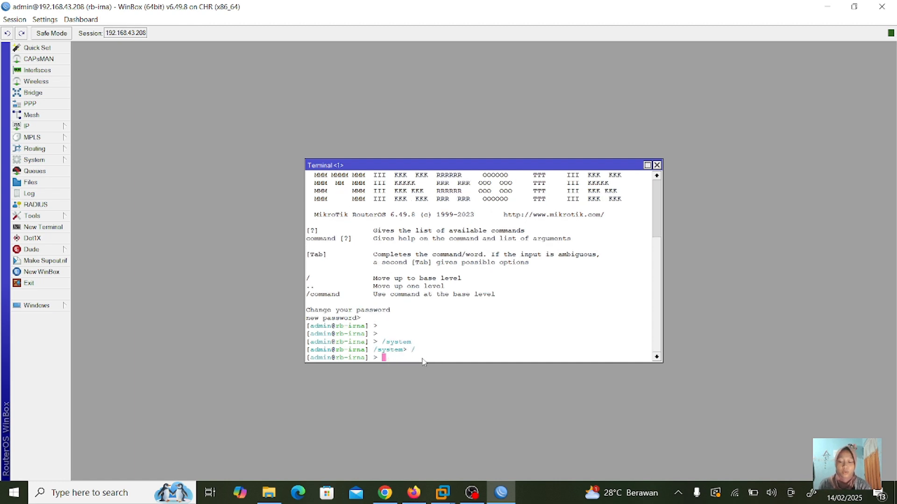
type("/system identity")
key("Return")
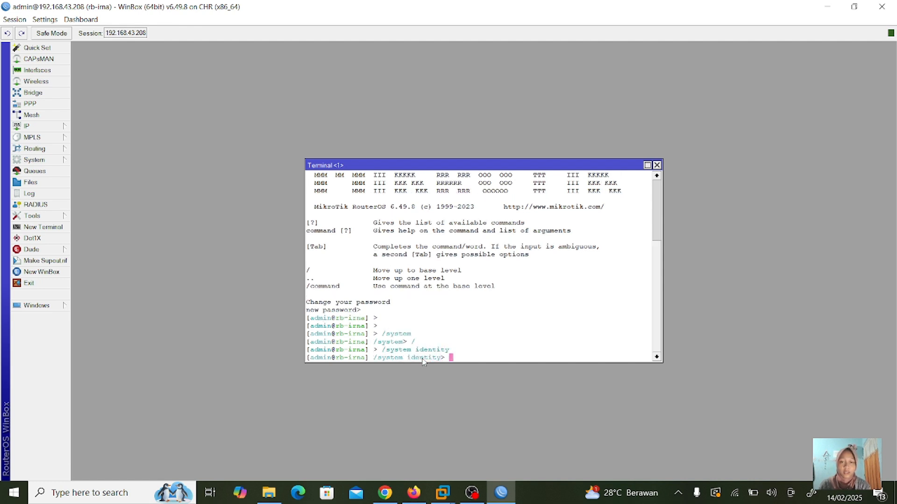
key("Return")
key("Return")
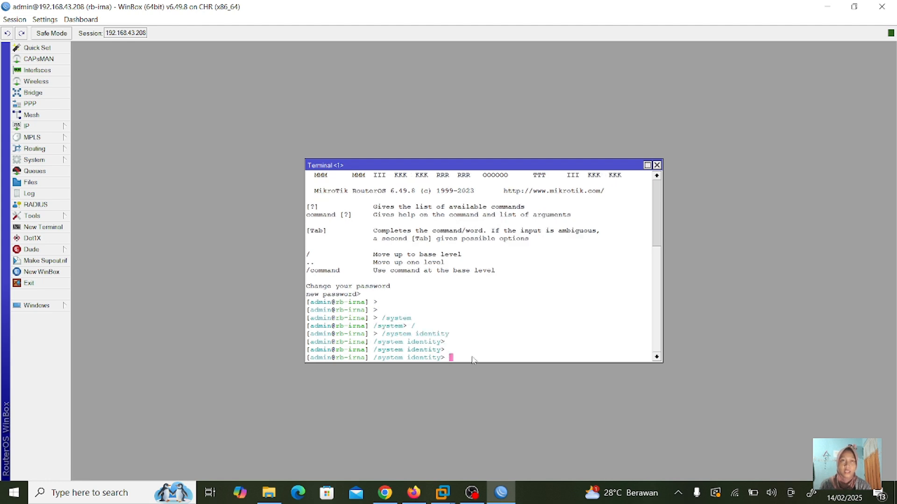
type("print")
key("Return")
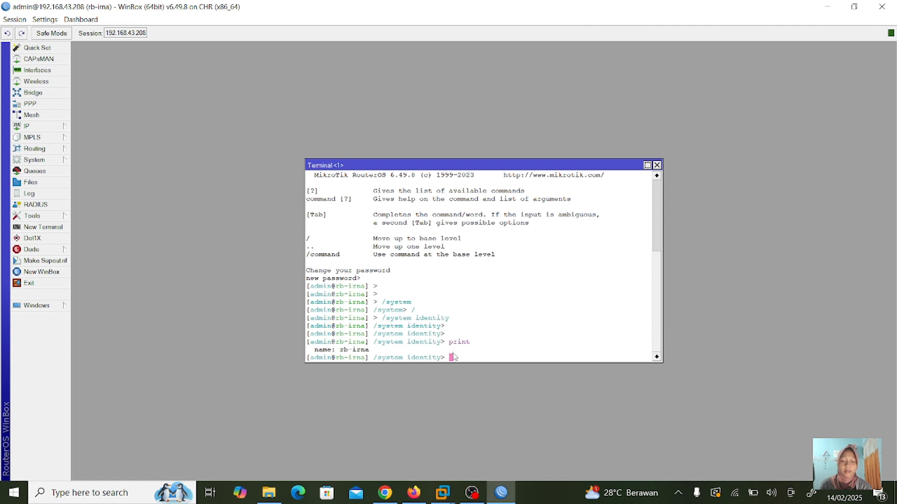
- From root enter /system identity, go up to /system with .., then back to root with /
type("/")
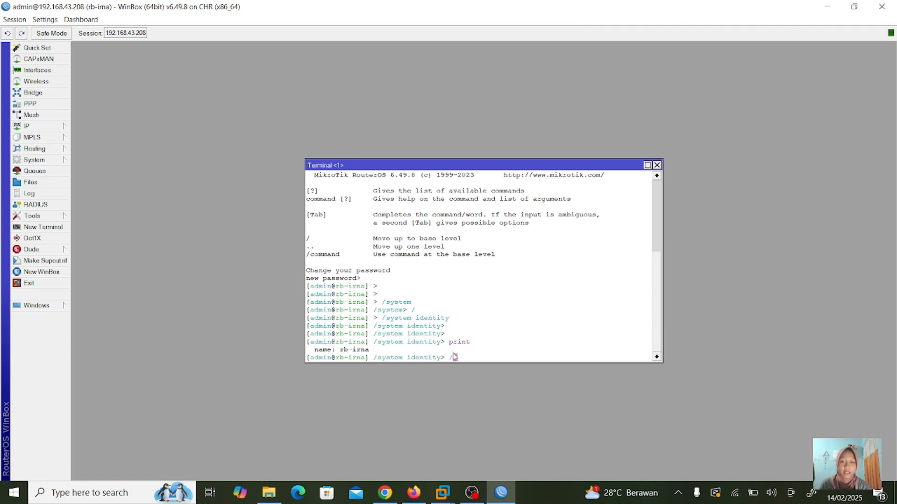
key("Return")
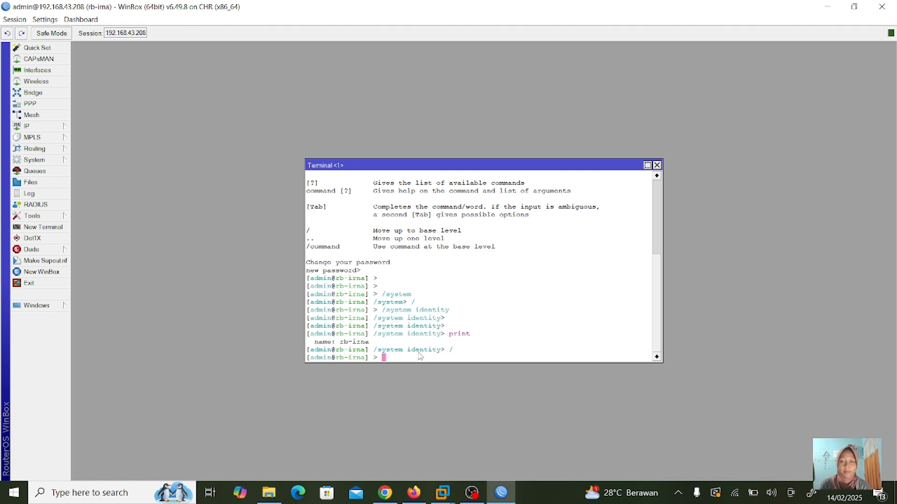
type("/system identity")
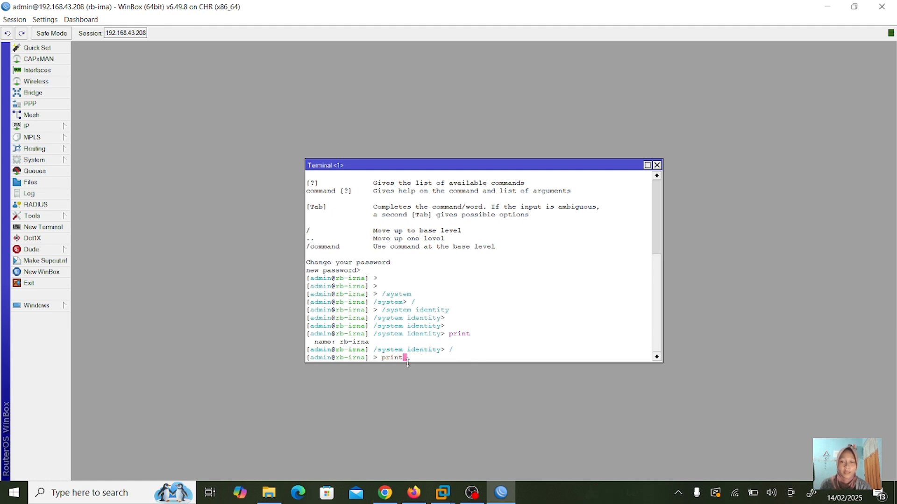
key("Return")
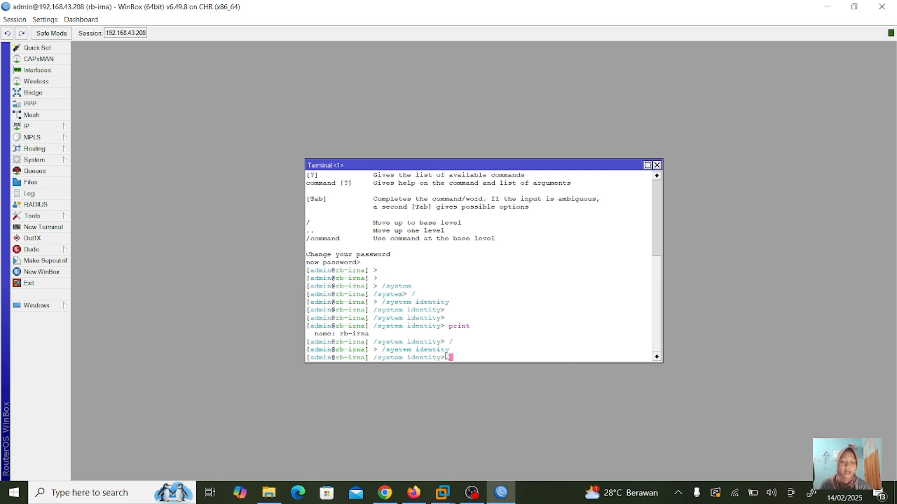
type("..")
key("Return")
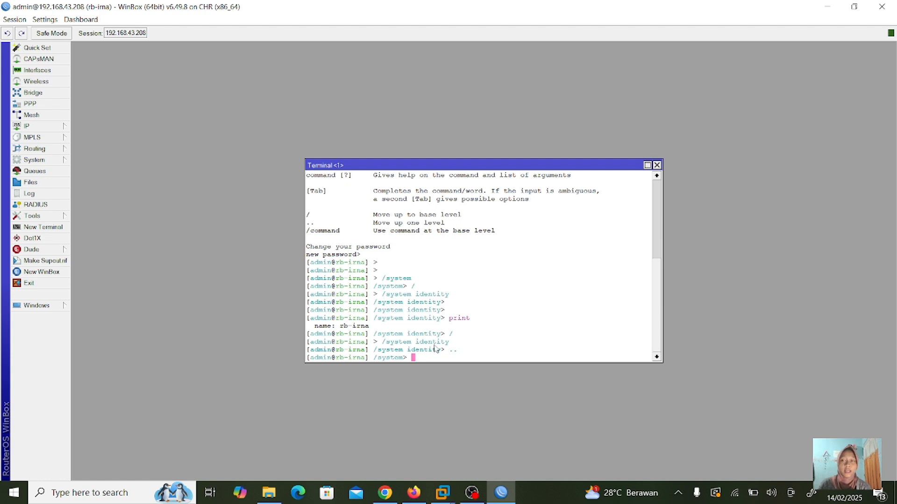
type("/")
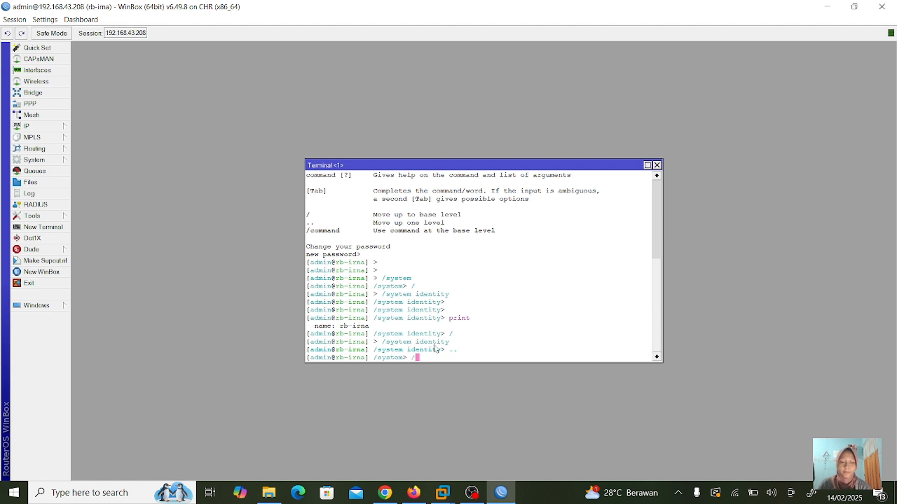
key("BackSpace")
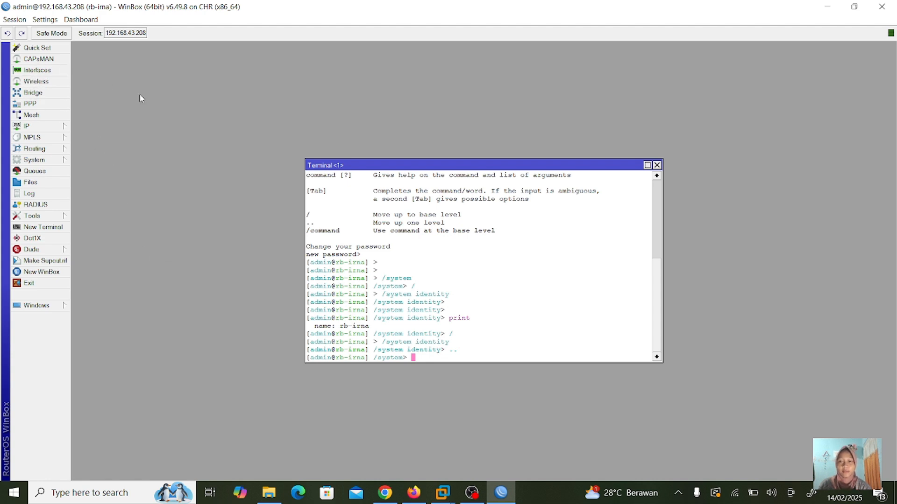
type("/")
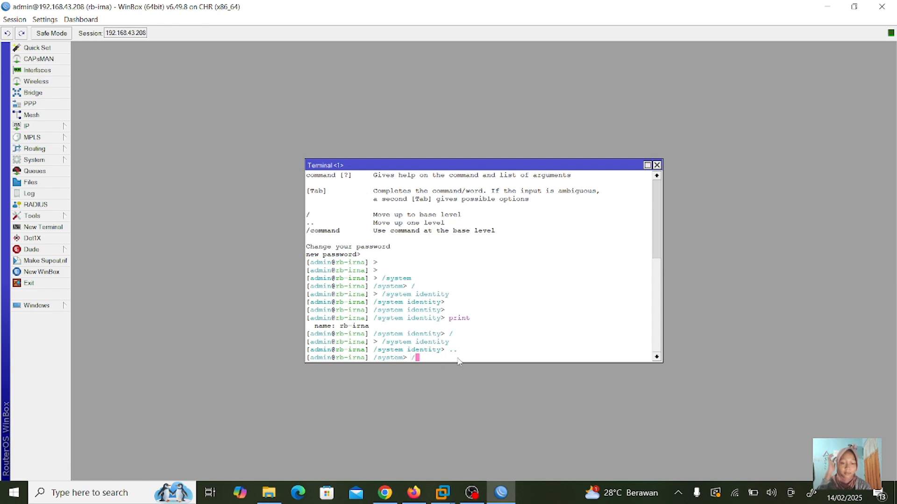
key("Return")
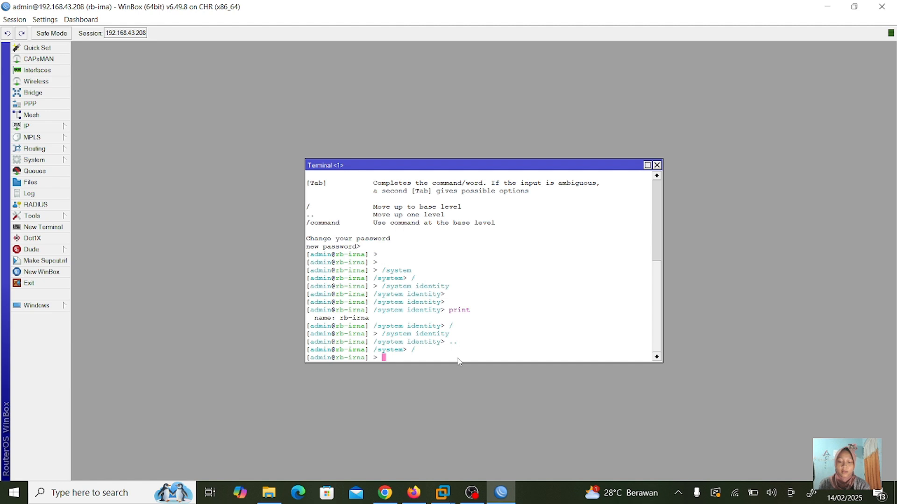
- Run interface print, listing ether1 through ether4 running with MTU 1500
type("inter")
key("Tab")
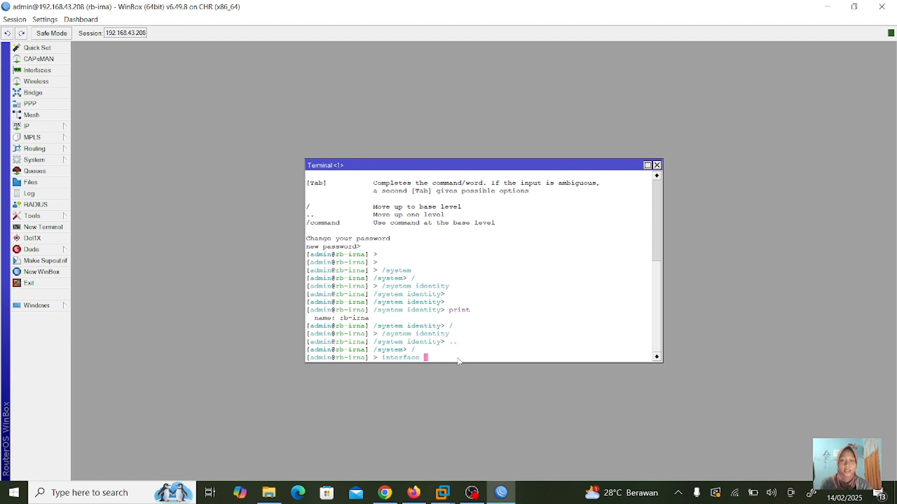
key("Return")
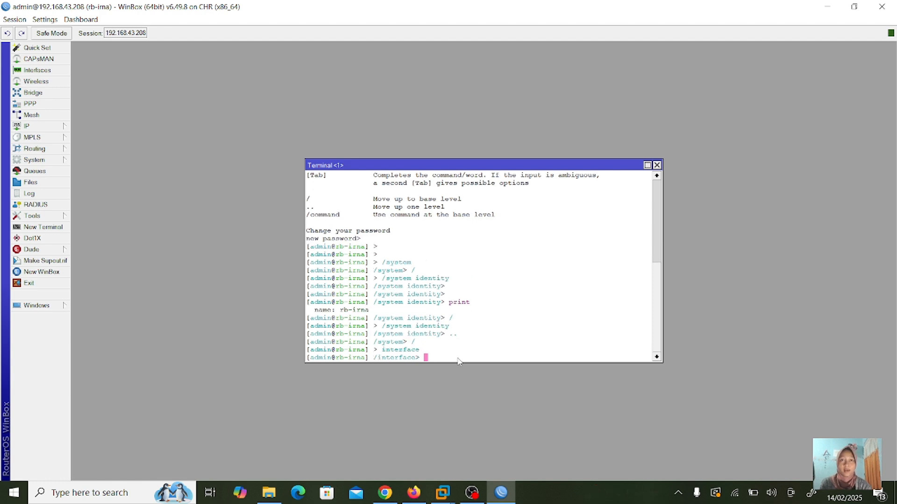
type("print")
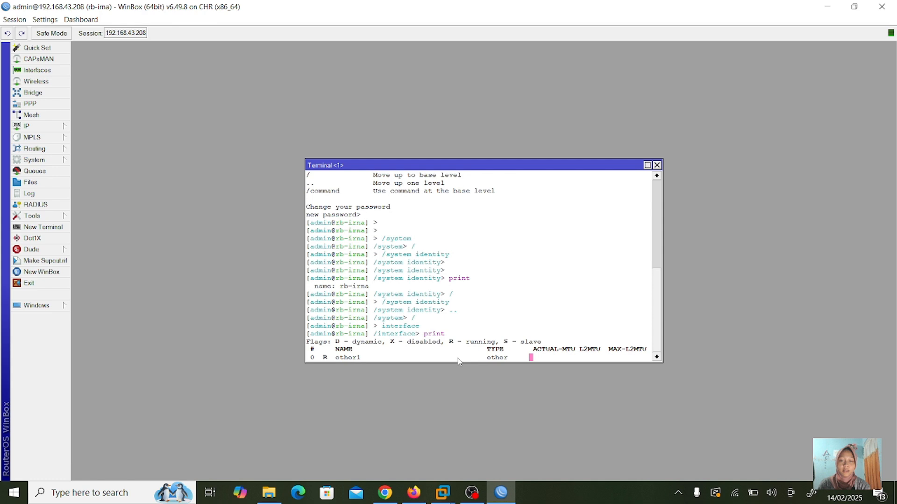
key("Return")
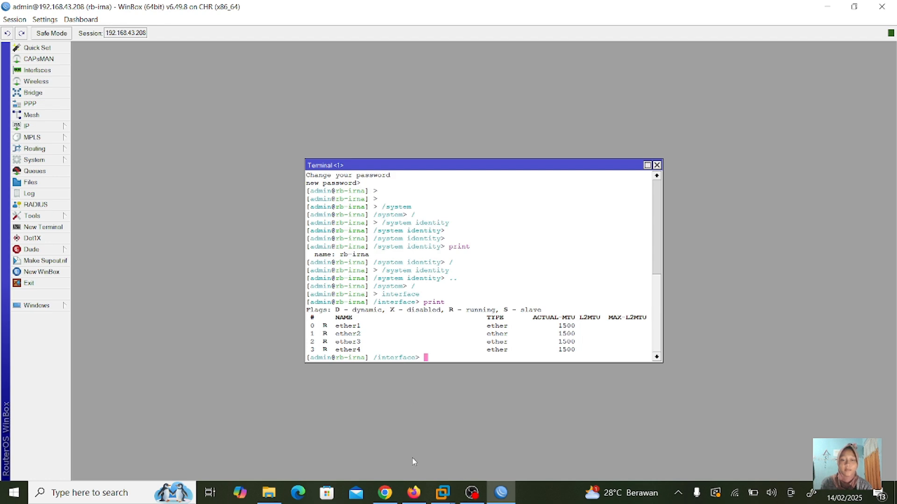
- Exit the full-screen slide show and switch back to the Winbox terminal
mouse_move(389, 499)
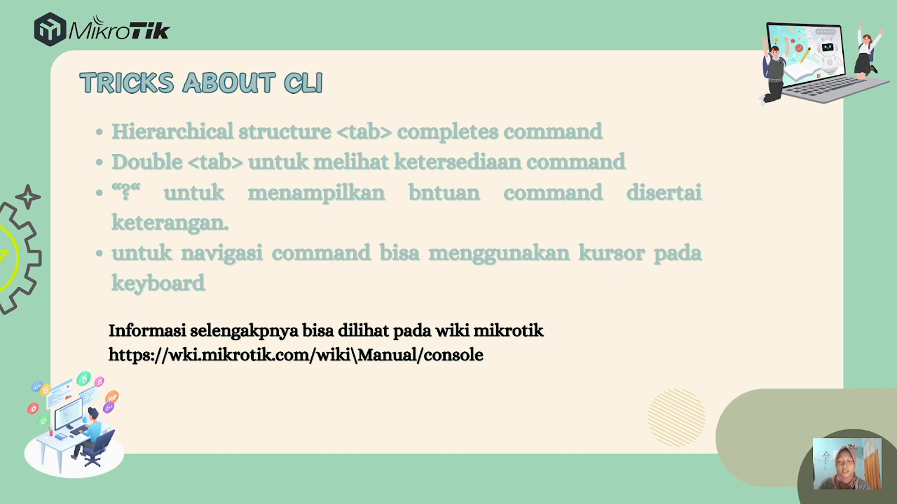
key("Escape")
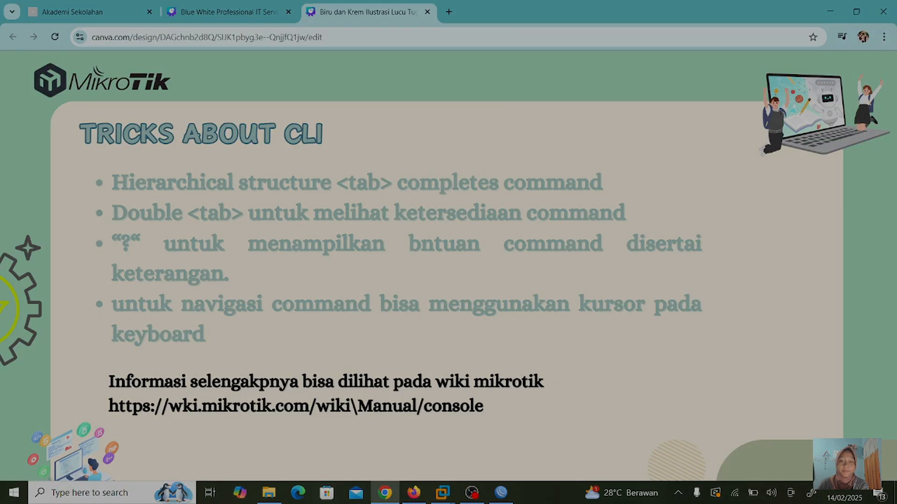
key("alt+Tab")
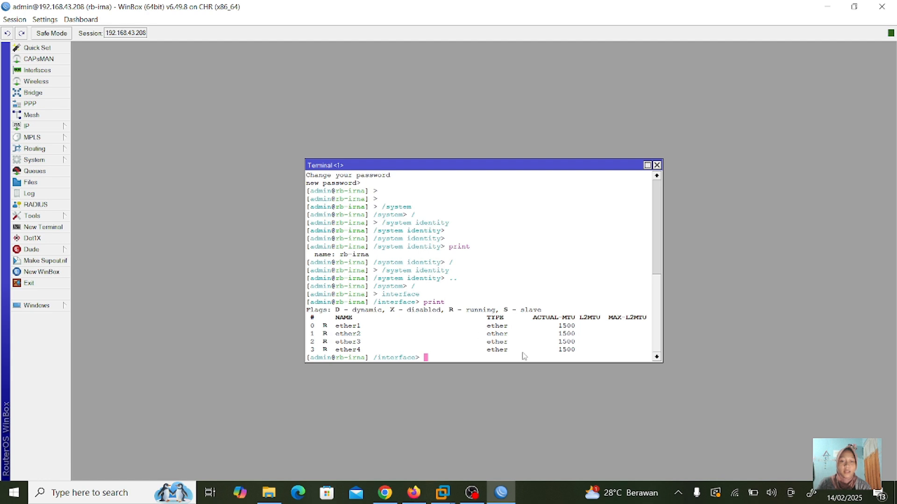
- Show root-level command help with ?, scroll through it, and enter the history menu
type("/")
key("Return")
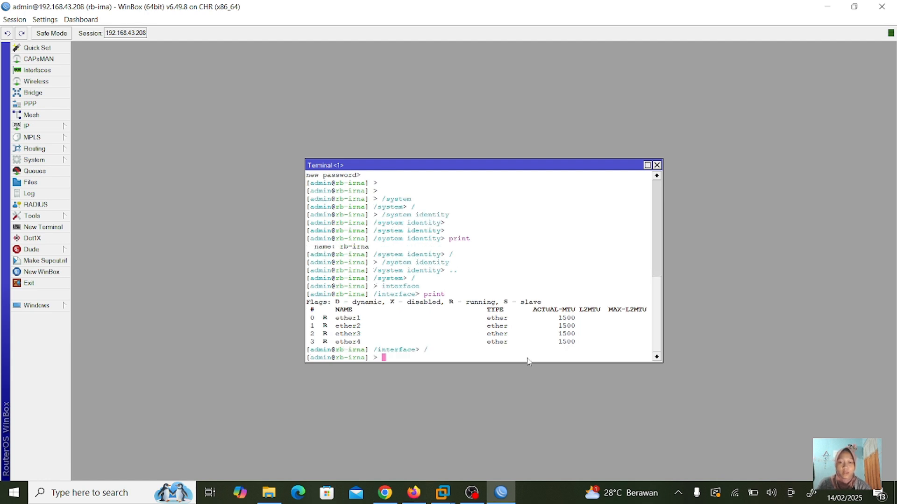
type("/")
key("BackSpace")
type("?")
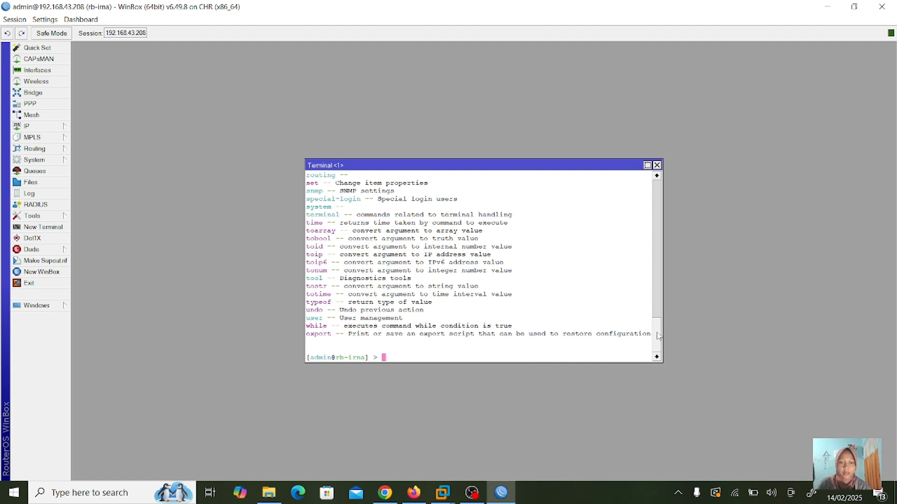
left_click_drag(656, 332, 659, 295)
mouse_move(658, 288)
left_mouse_down()
mouse_move(658, 264)
mouse_move(658, 326)
left_mouse_up()
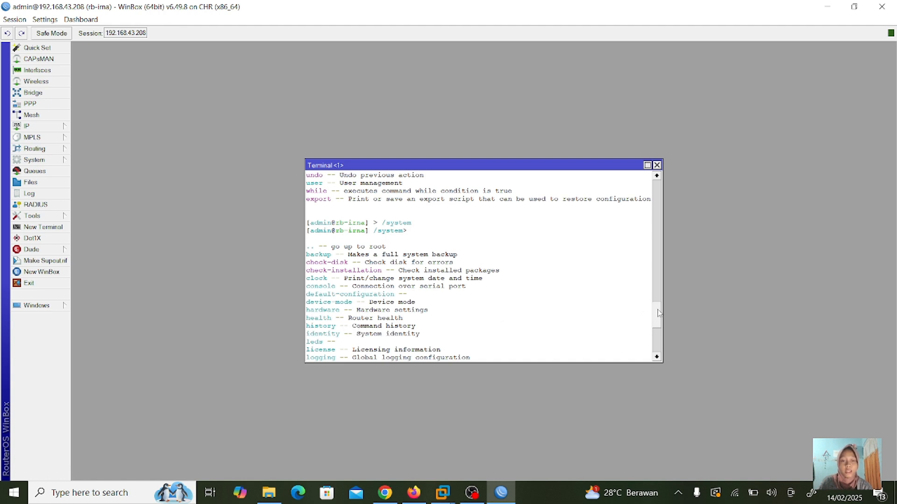
left_click_drag(656, 312, 656, 347)
type("history")
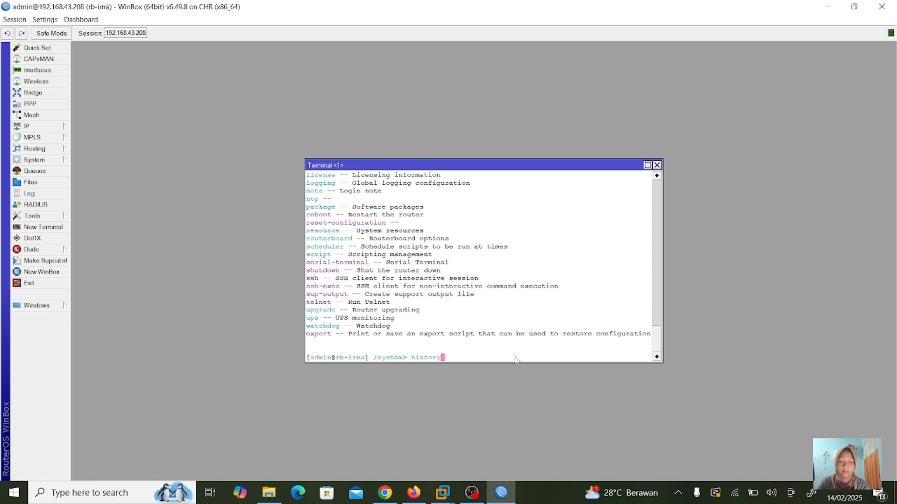
key("Return")
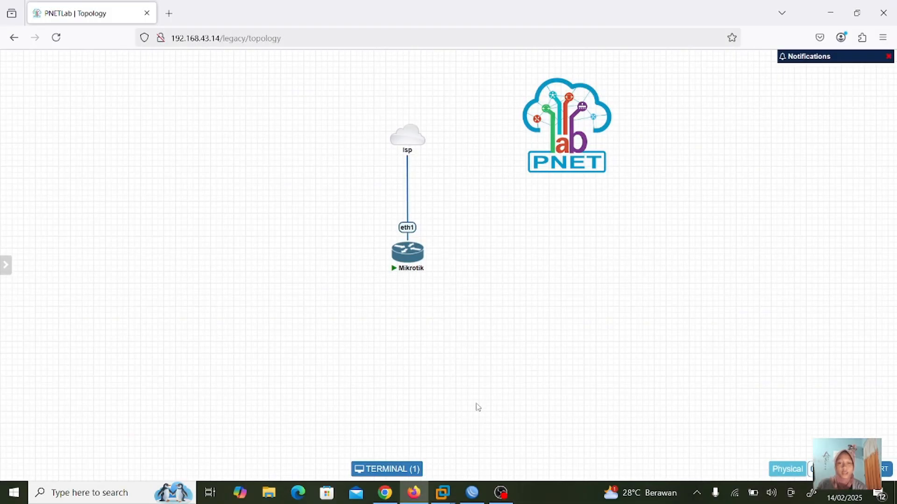
- Bring Winbox to the front and open IP > Services
mouse_move(473, 493)
left_click(488, 438)
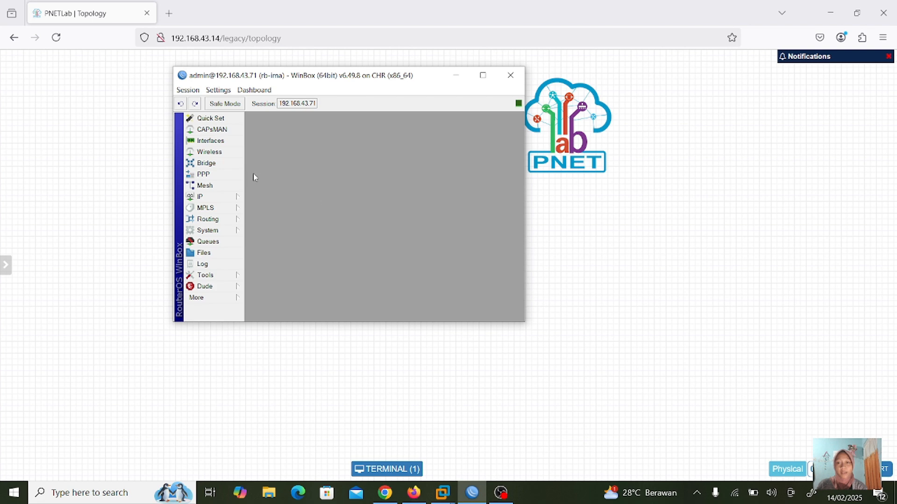
left_click(210, 197)
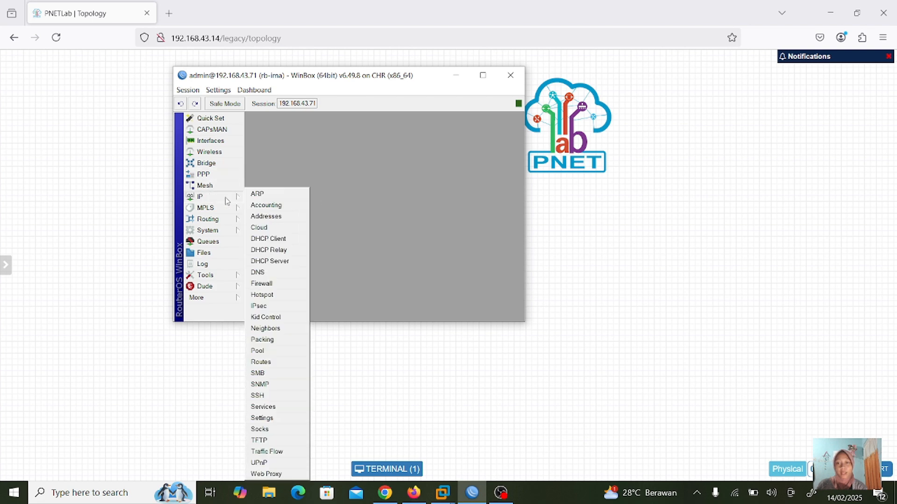
left_click(270, 407)
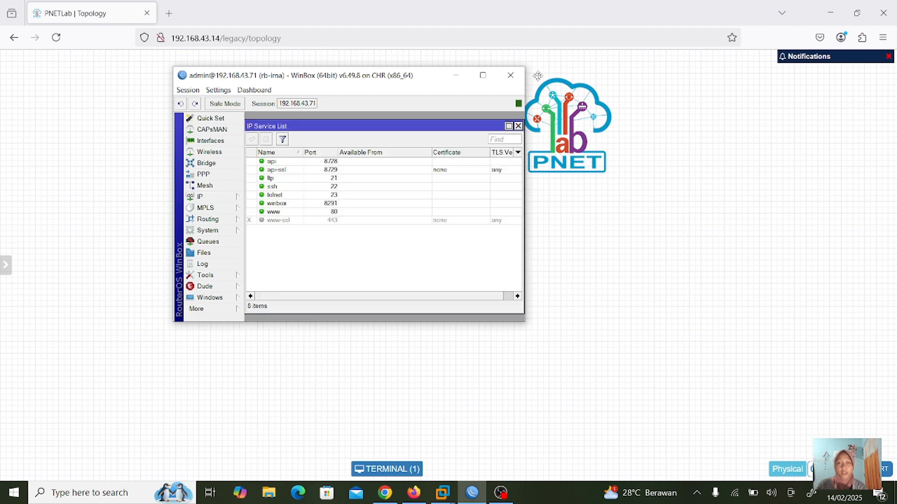
- Maximize Winbox, then centre and enlarge the IP Service List to show all columns
left_click(482, 75)
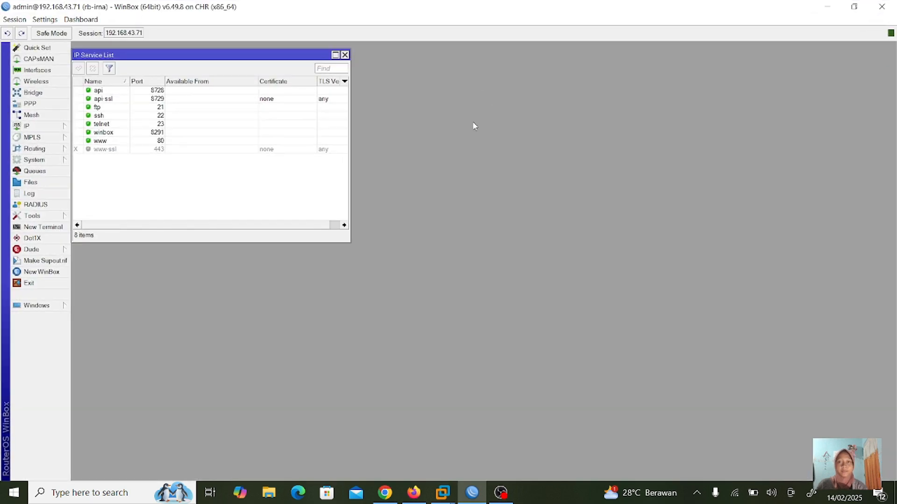
left_click_drag(297, 58, 464, 112)
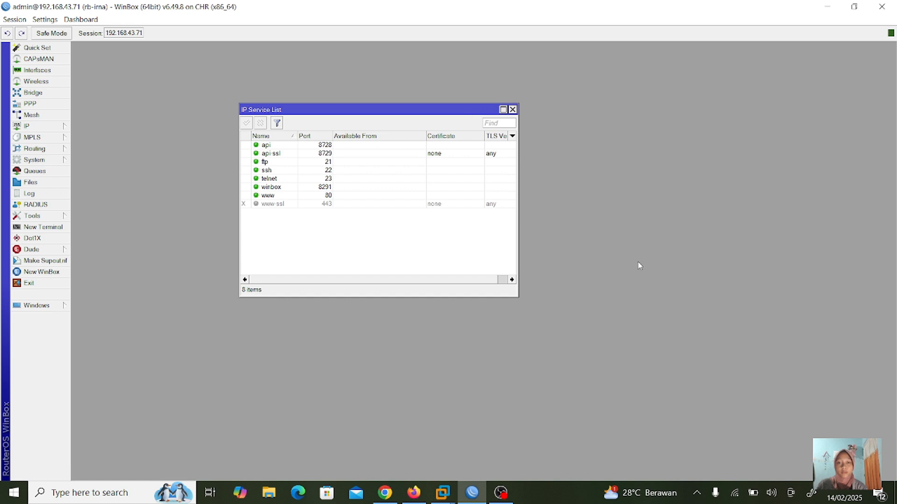
left_click_drag(517, 297, 637, 361)
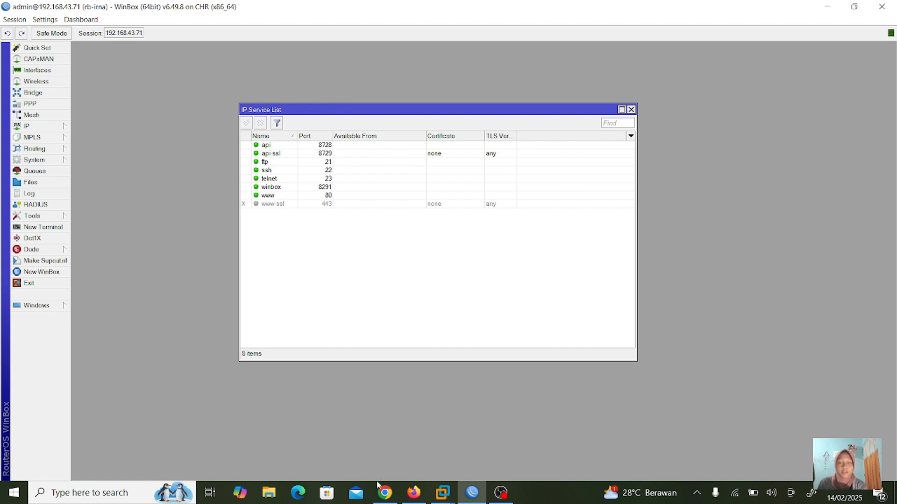
mouse_move(381, 498)
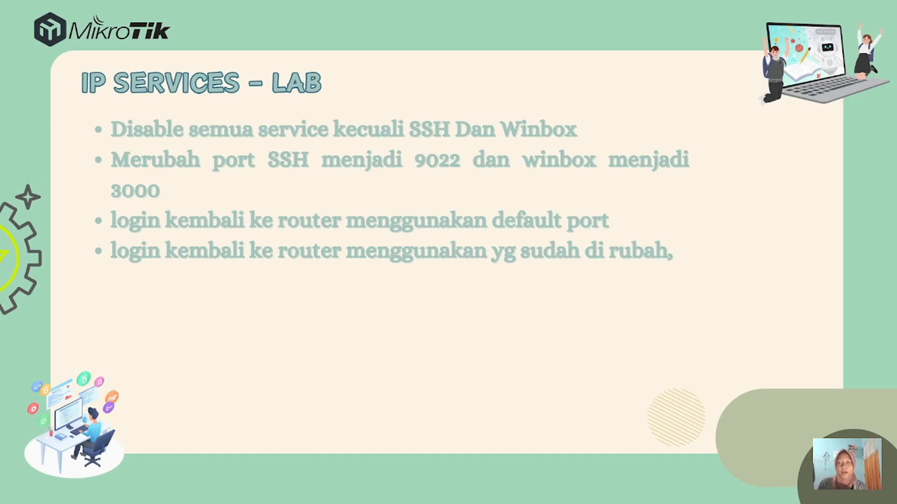
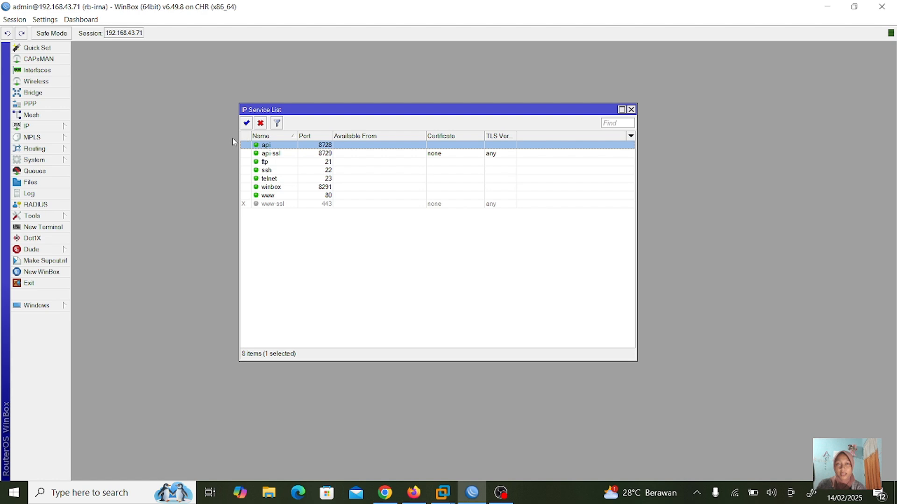
- Disable the api, api-ssl, ftp, telnet and www services one after another with the Disable button
left_click(261, 123)
left_click(269, 155)
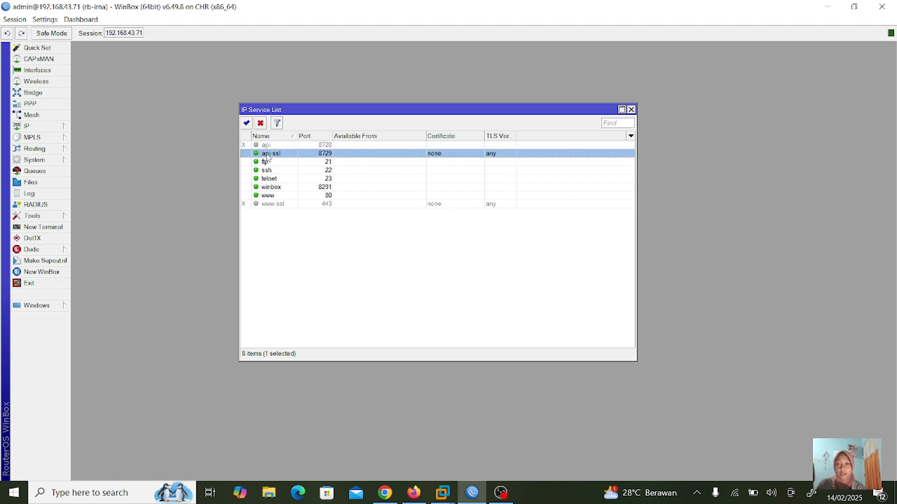
left_click(260, 123)
left_click(271, 162)
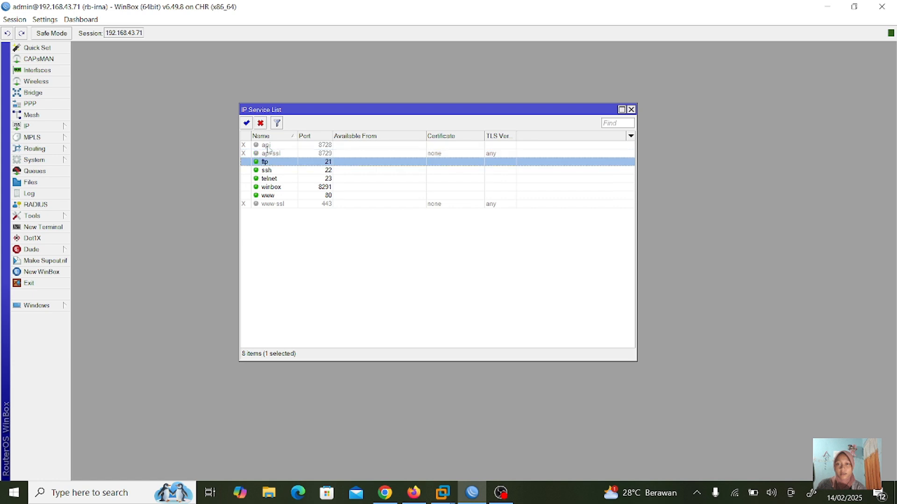
left_click(260, 123)
left_click(273, 180)
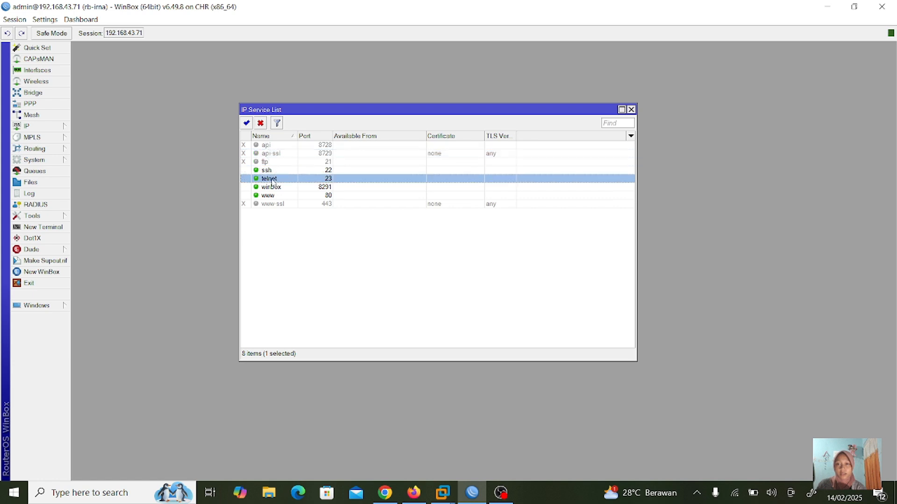
left_click(260, 123)
left_click(277, 196)
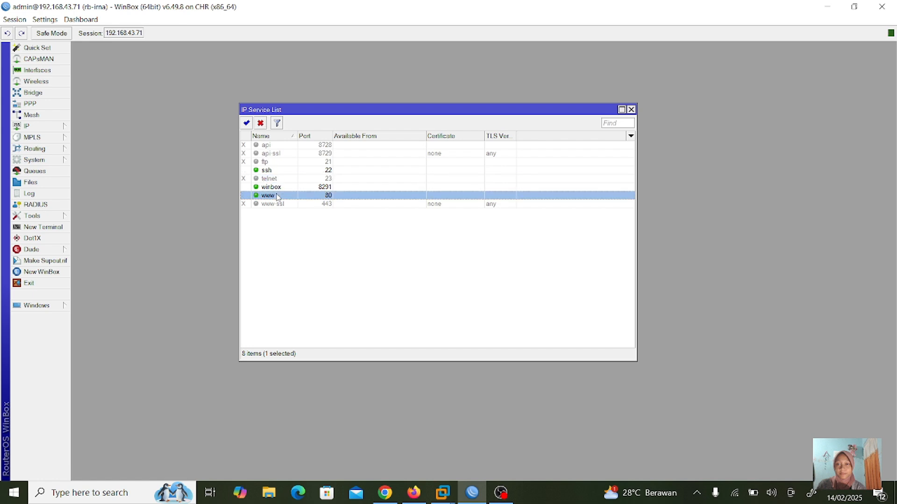
left_click(260, 124)
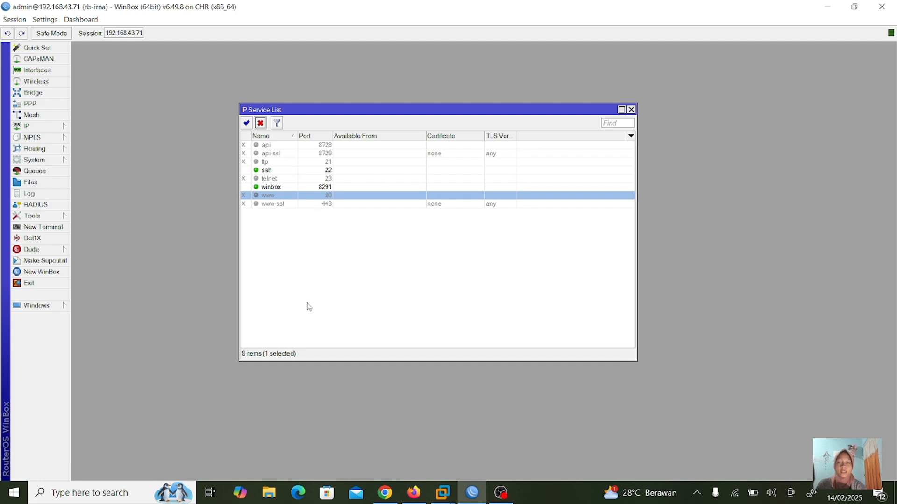
- Launch Command Prompt from a Windows search for 'cmd'
left_click(117, 498)
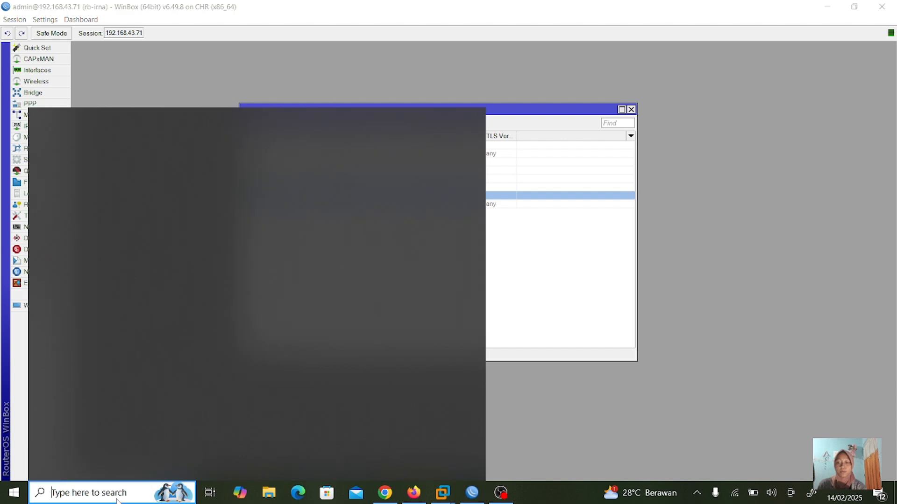
type("cmd")
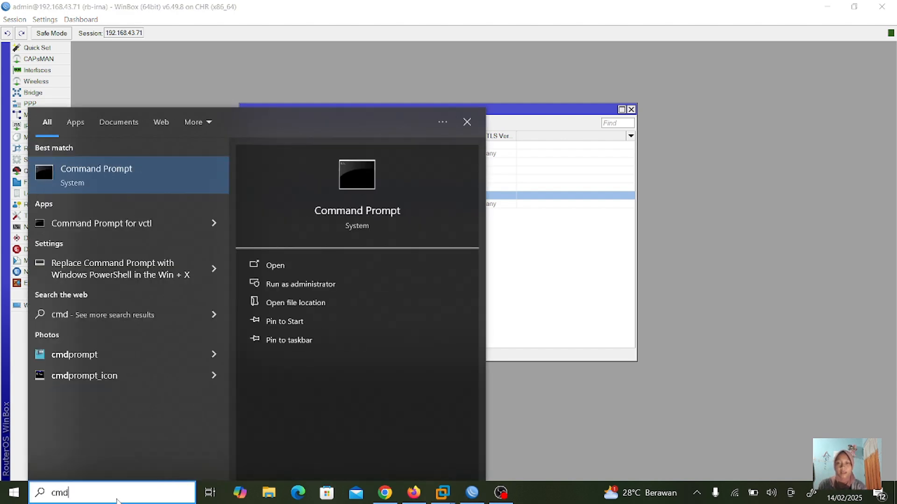
left_click(365, 265)
- Run telnet 192.168.43.71, see the connection fail, and close the console
left_click(414, 201)
type("tel")
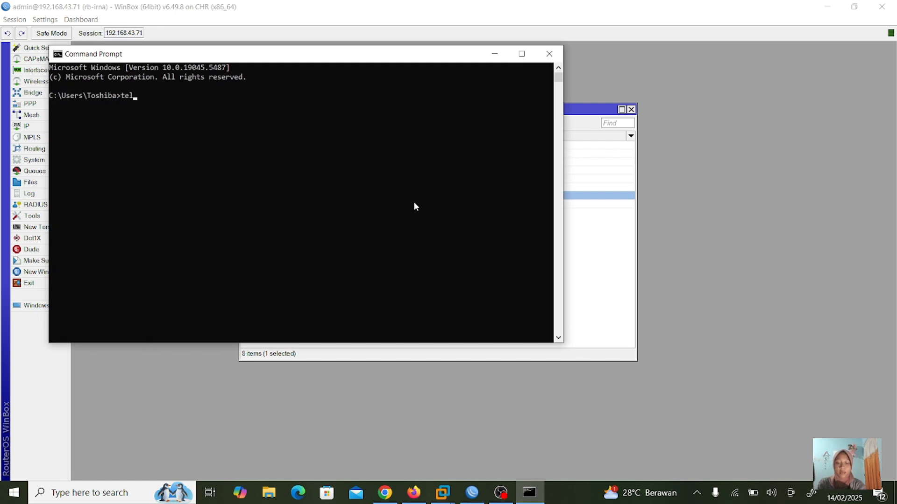
type("net 192.168.43.7")
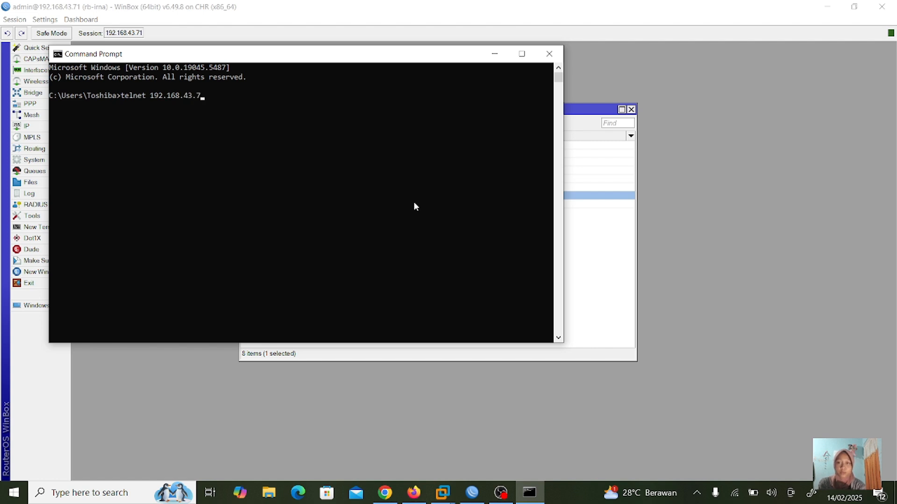
type("1")
key("Return")
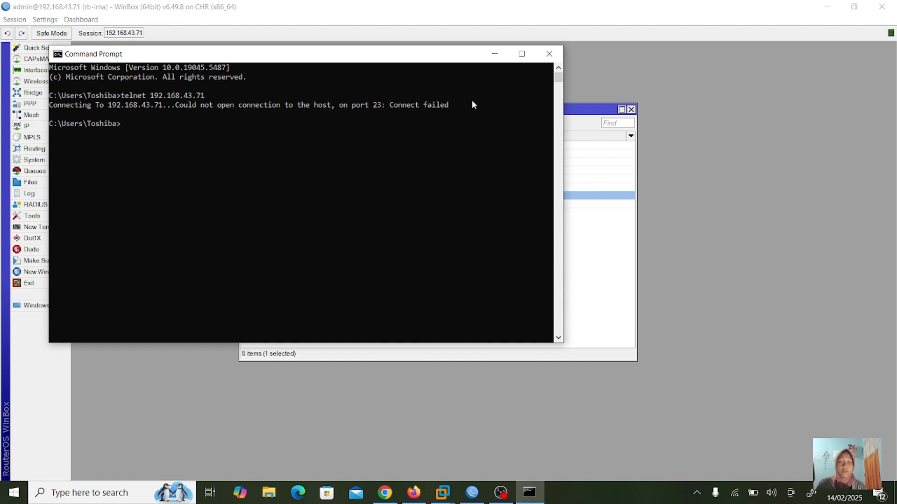
left_click(549, 54)
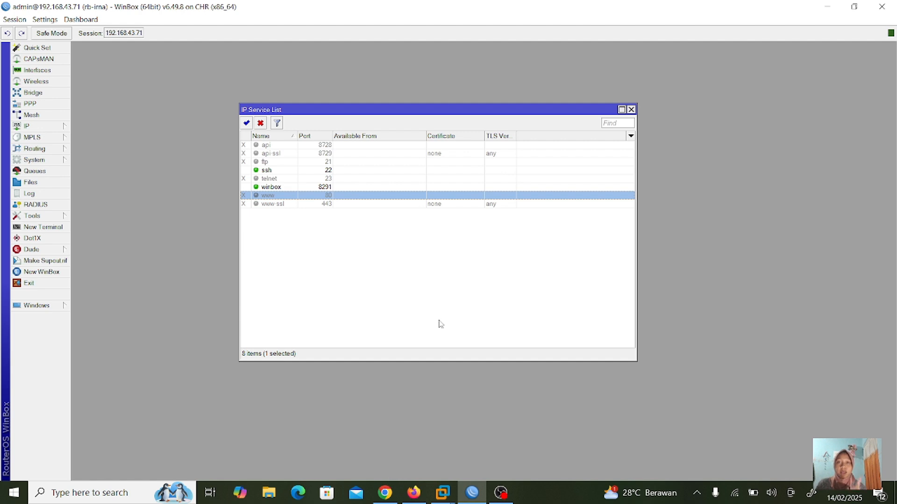
- Change the ssh service port from 22 to 9022, leaving Available From empty
left_click(325, 172)
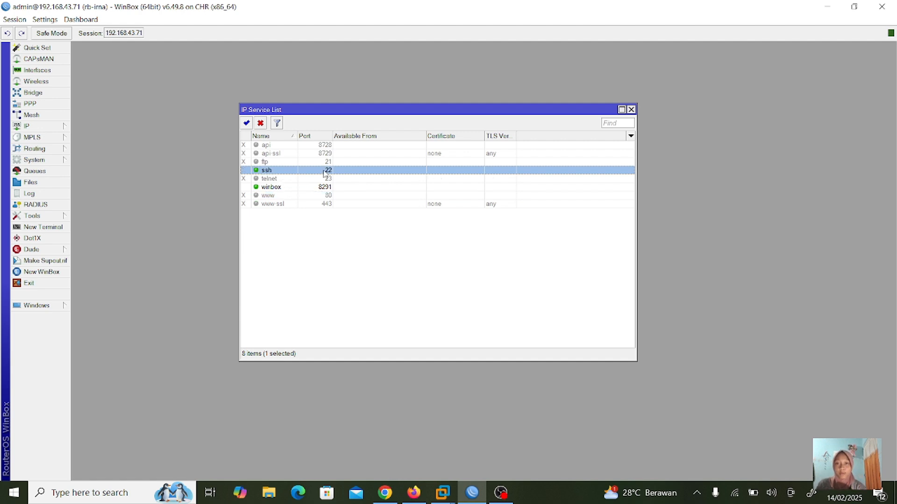
double_click(325, 172)
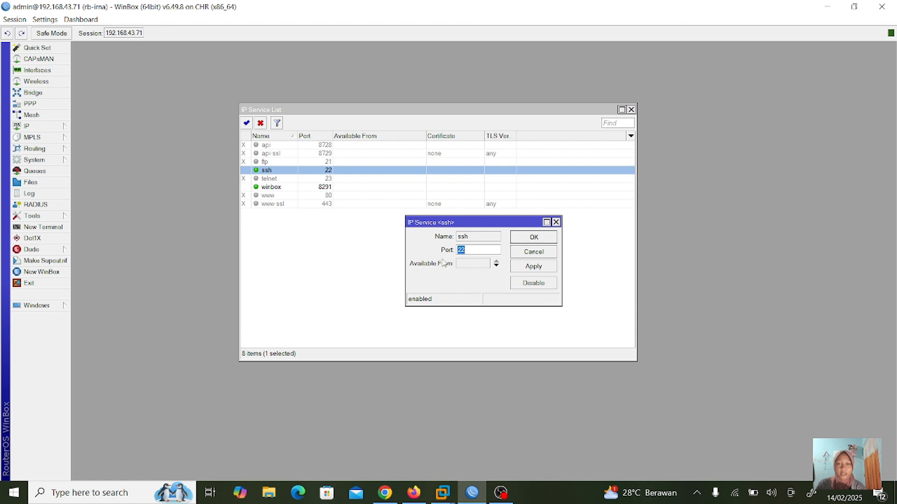
left_click(473, 253)
key("BackSpace")
key("BackSpace")
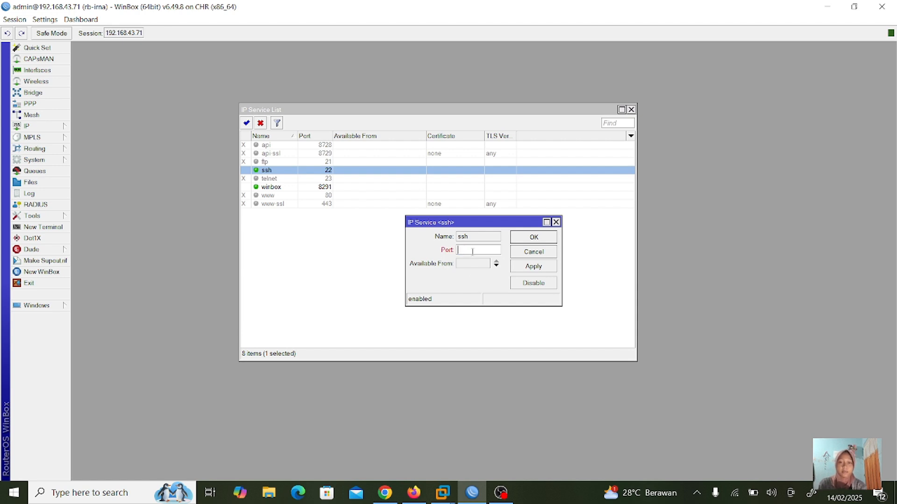
type("9022")
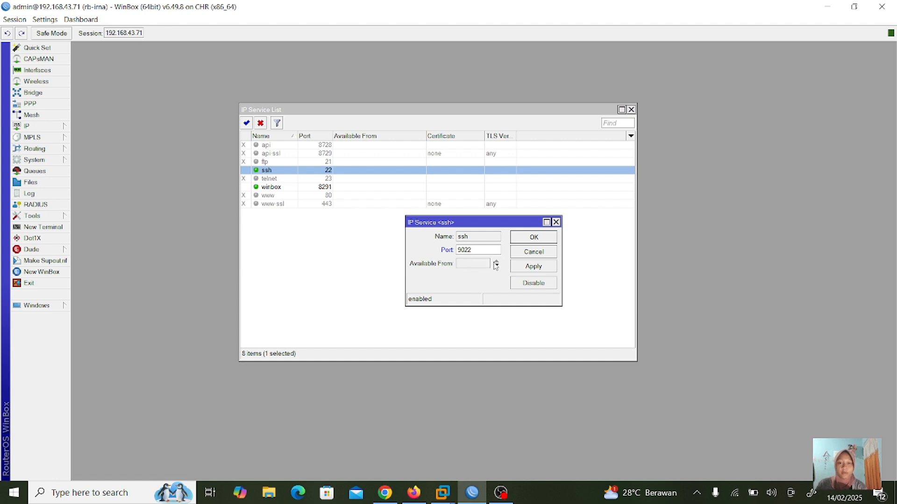
left_click(497, 266)
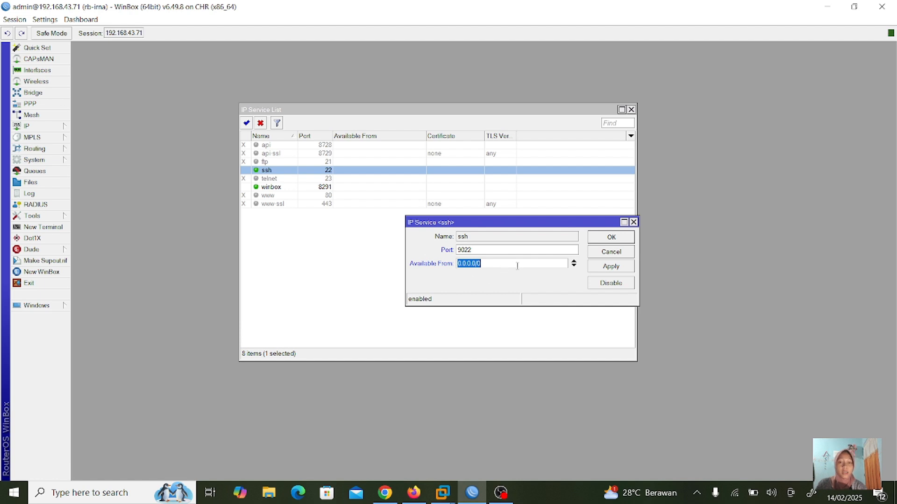
left_click(573, 264)
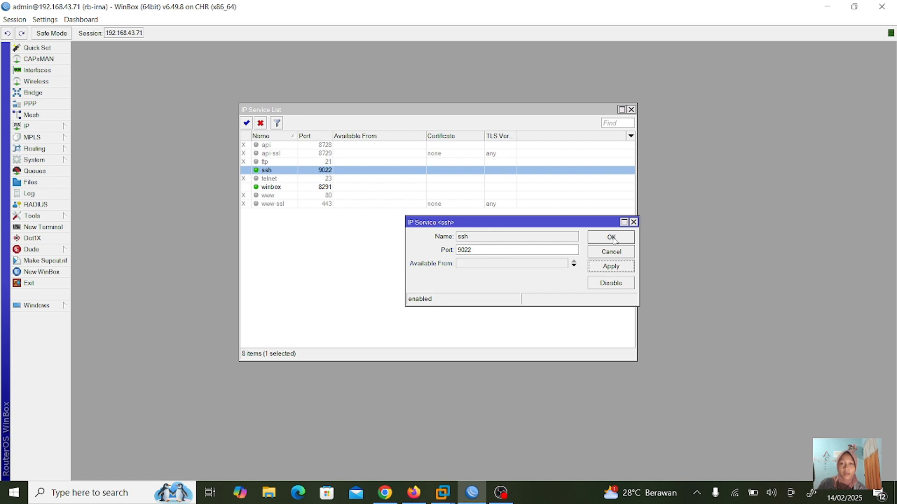
left_click(612, 237)
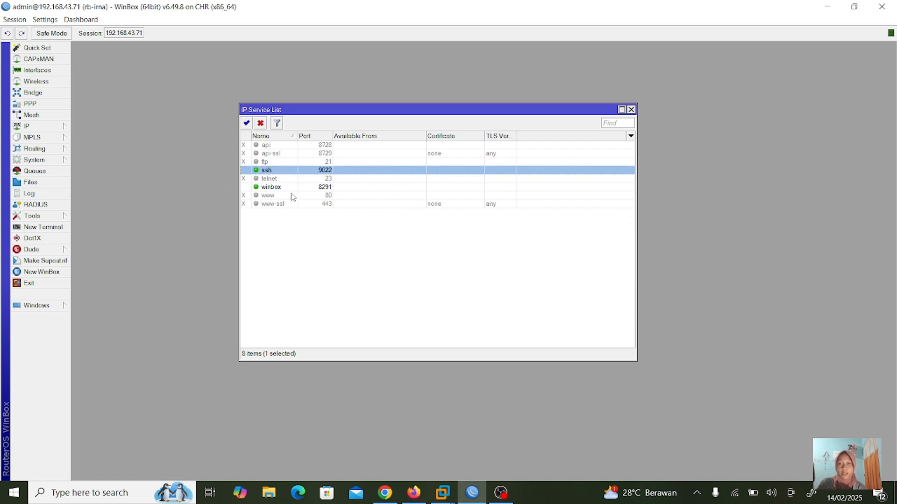
- Change the winbox service port from 8291 to 3000 and apply it
double_click(318, 188)
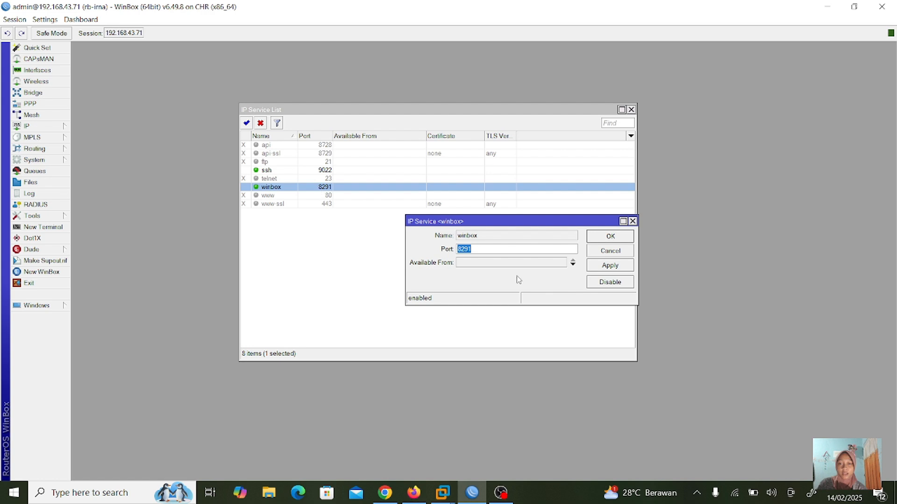
left_click(570, 251)
key("BackSpace")
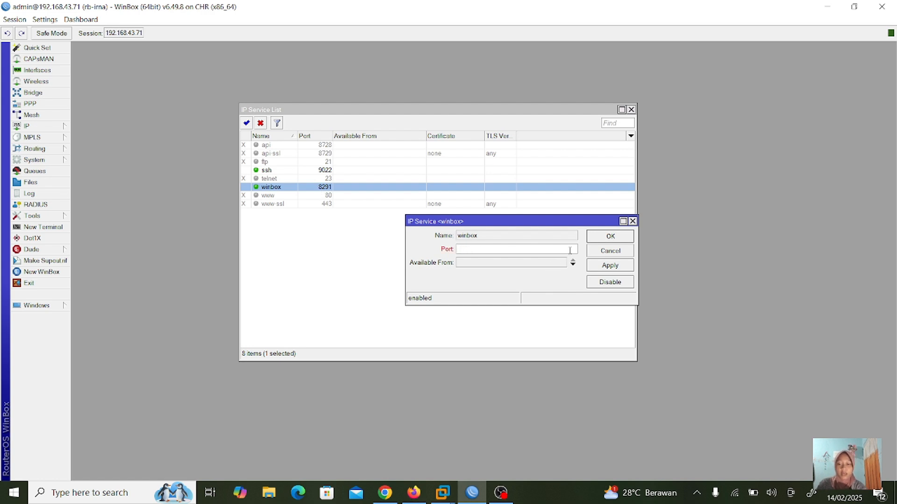
type("3000")
left_click(632, 264)
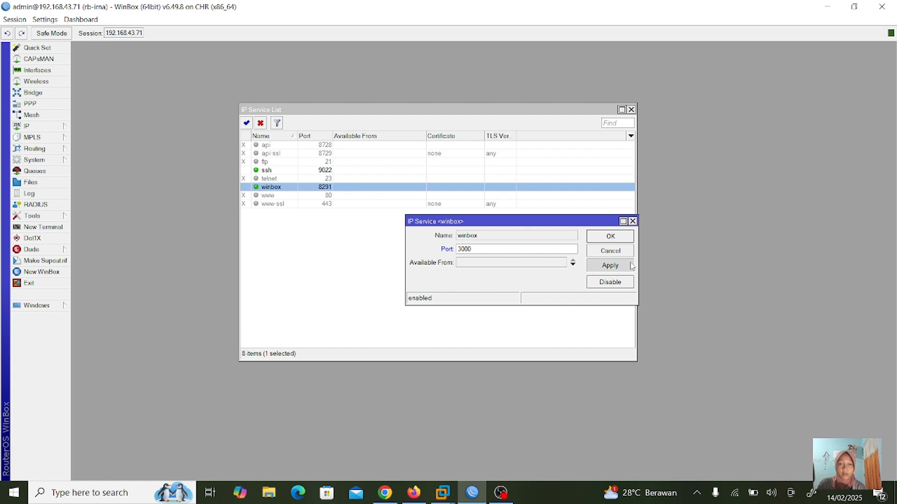
left_click(624, 238)
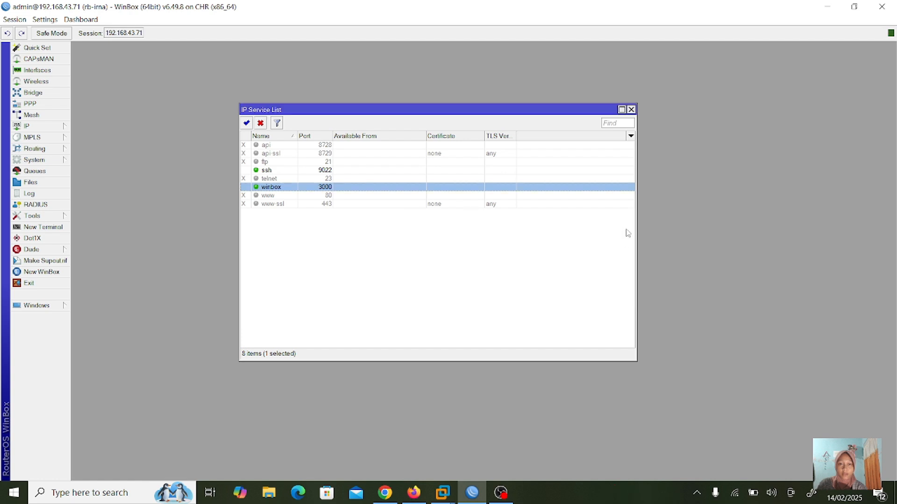
- Minimize Winbox and the browsers, then open a PuTTY SSH connection to 192.168.43.71, accepting the host key
left_click(826, 9)
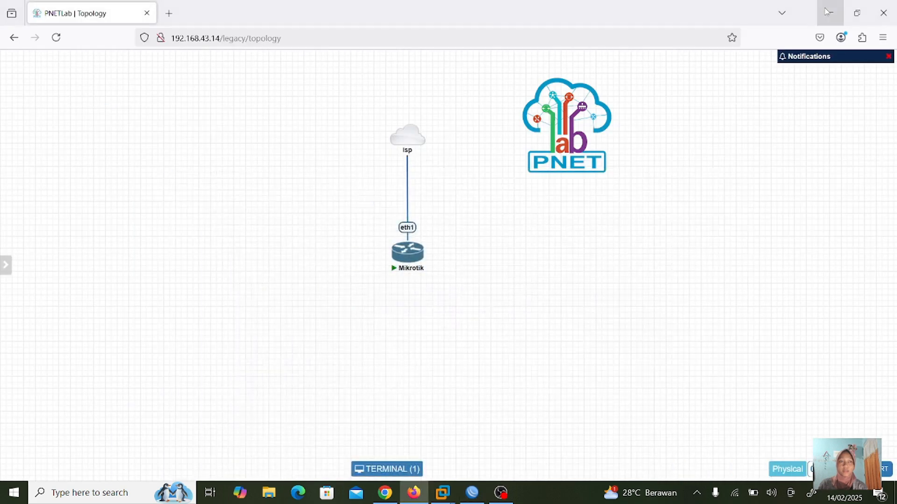
left_click(827, 10)
left_click(827, 11)
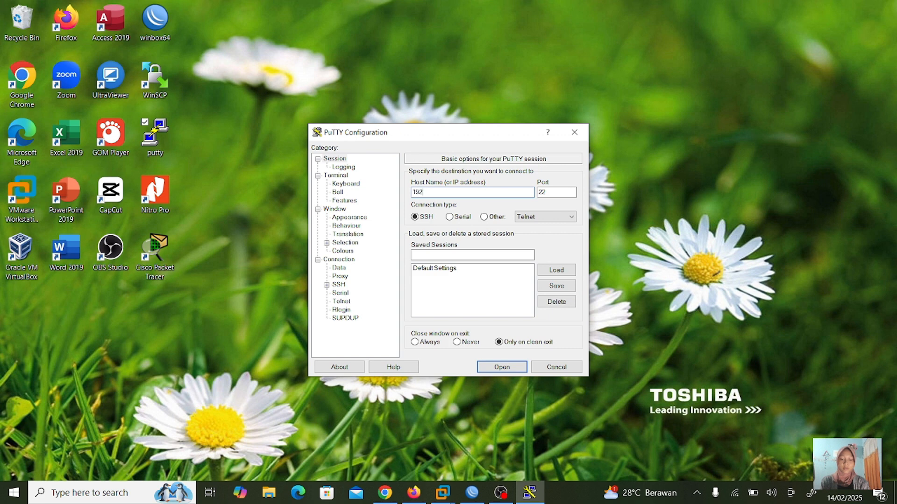
type(".168.43.71")
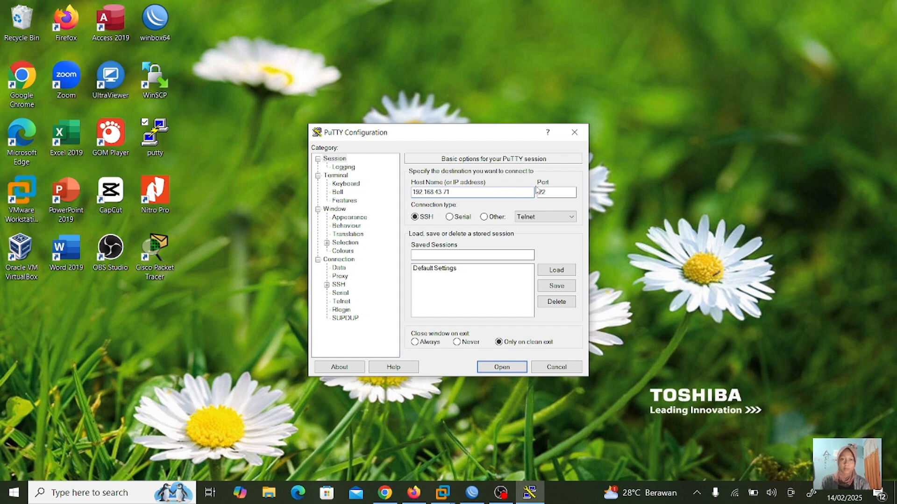
left_click(549, 192)
left_click(511, 369)
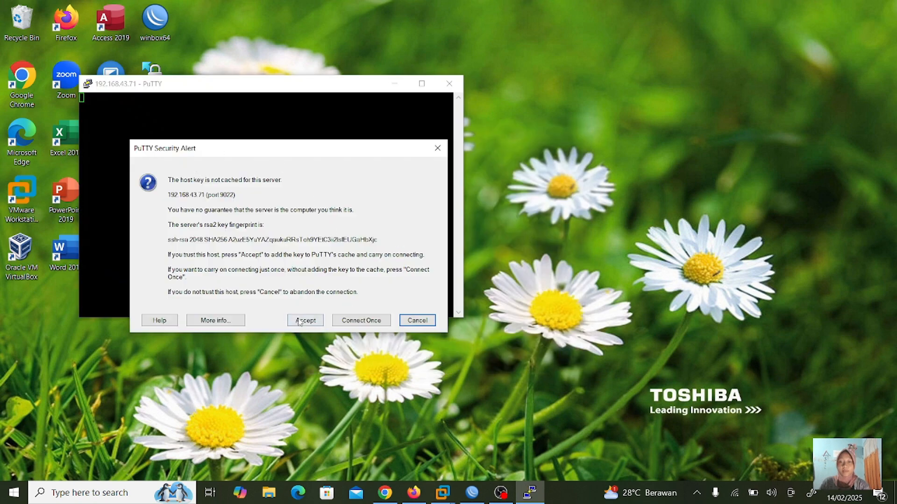
left_click(305, 321)
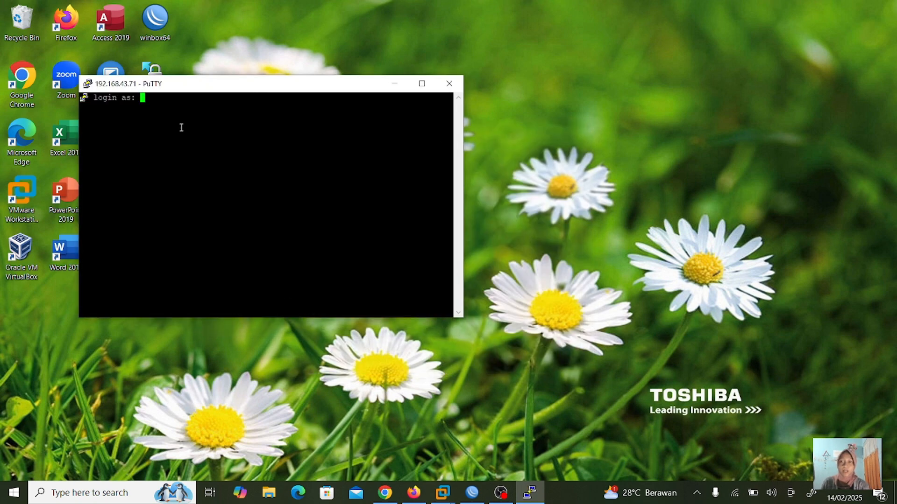
- Log in as admin, pass the password-change prompt, and close the PuTTY session
type("admin")
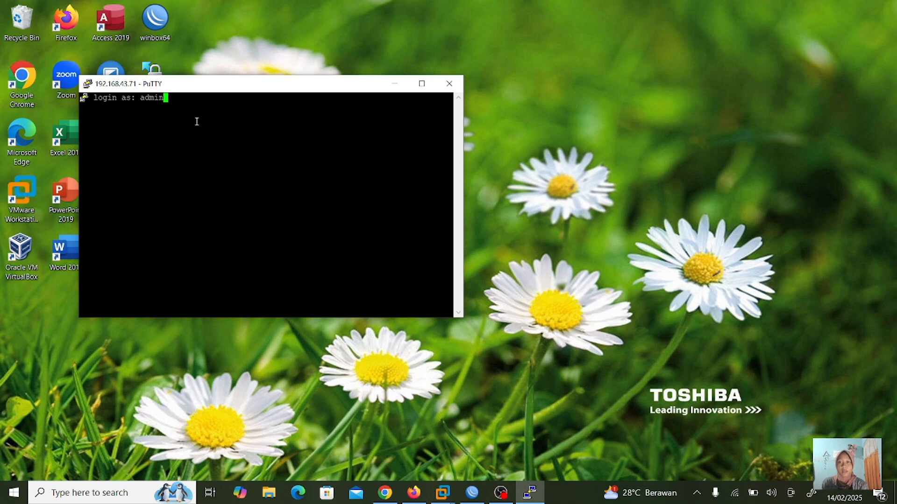
key("Return")
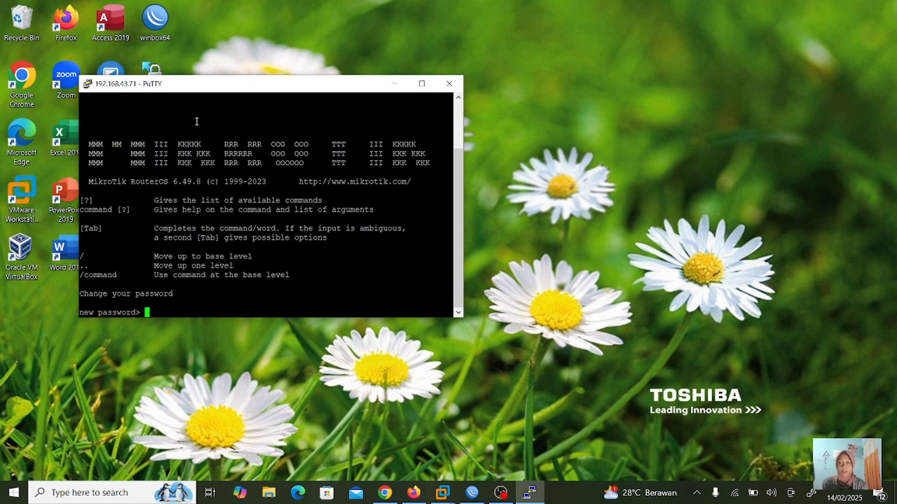
key("Return")
key("Return")
key("Return")
key("Return")
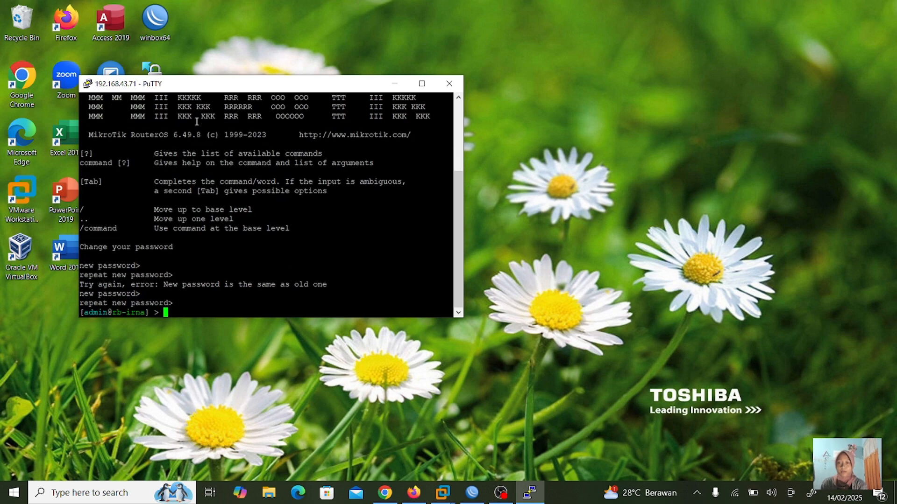
left_click(462, 83)
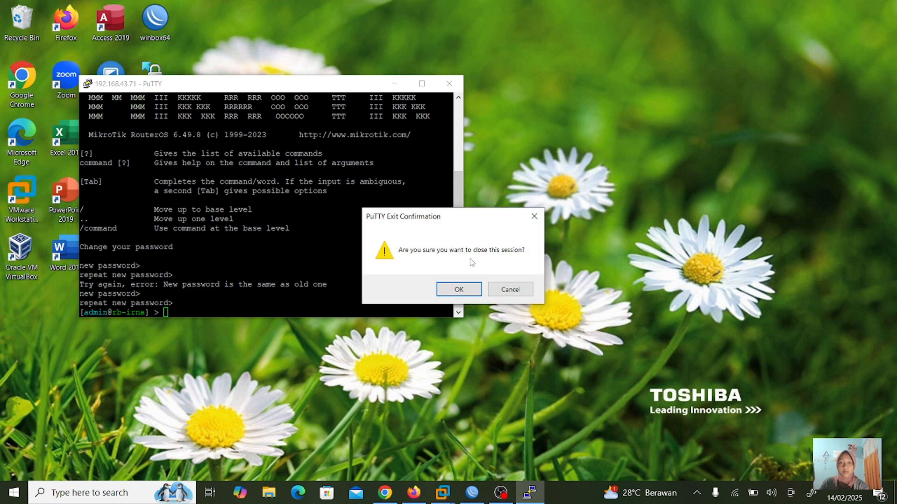
left_click(464, 290)
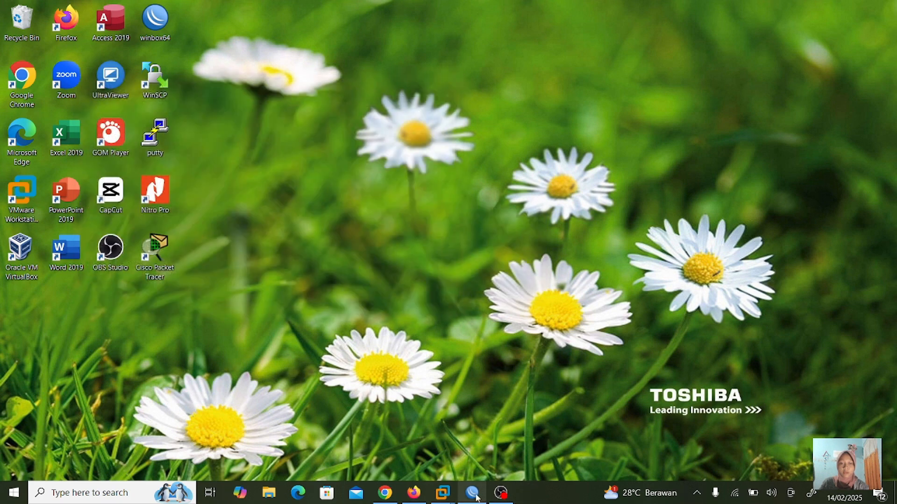
- Relaunch Winbox, connect to 192.168.43.71:3000, maximize the session and expand the IP menu
mouse_move(475, 498)
left_click(531, 407)
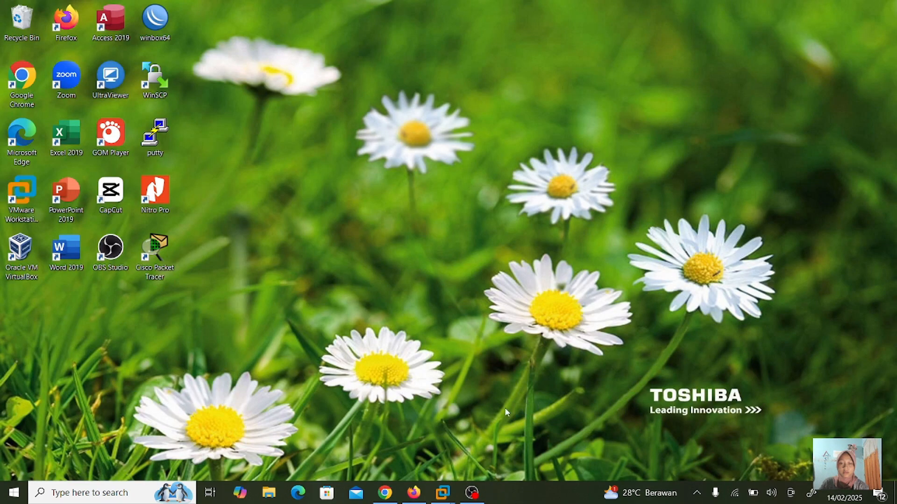
double_click(155, 18)
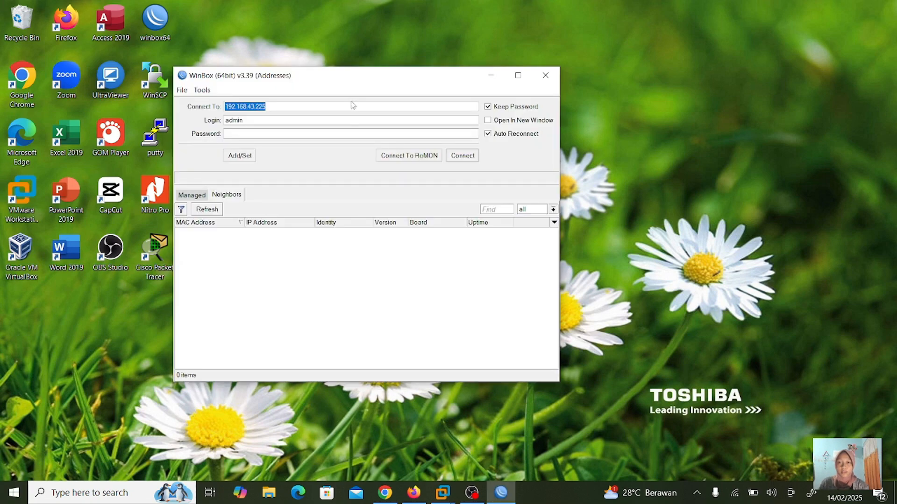
left_click(352, 104)
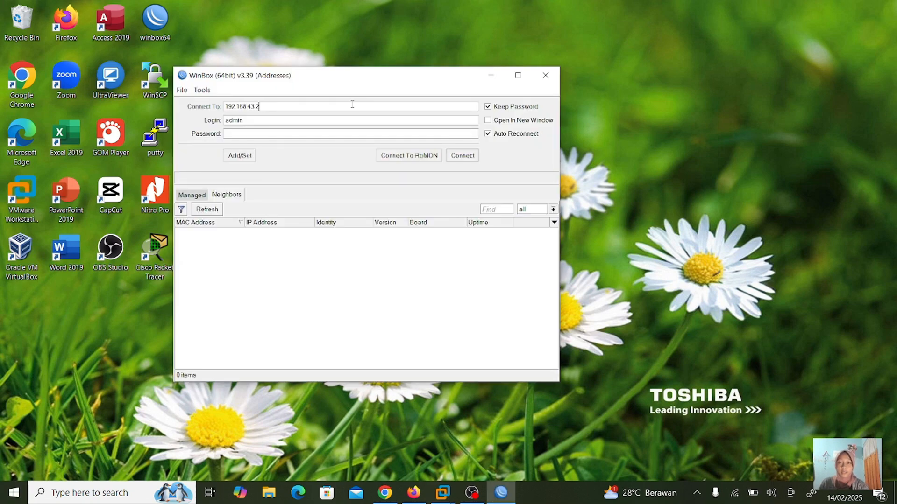
type("7")
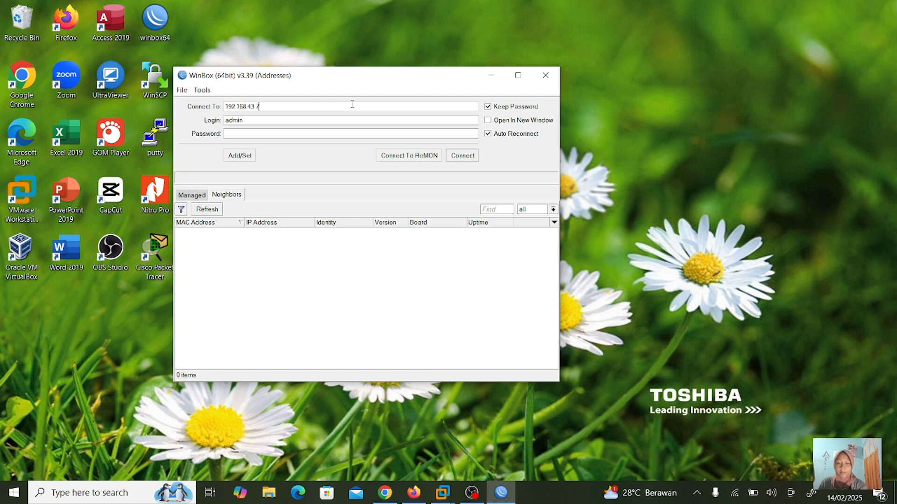
type("1:3000")
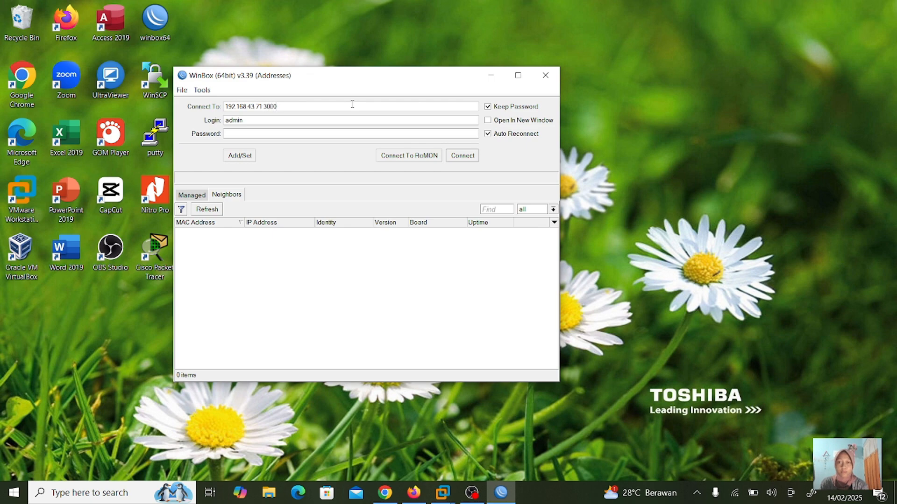
left_click(468, 160)
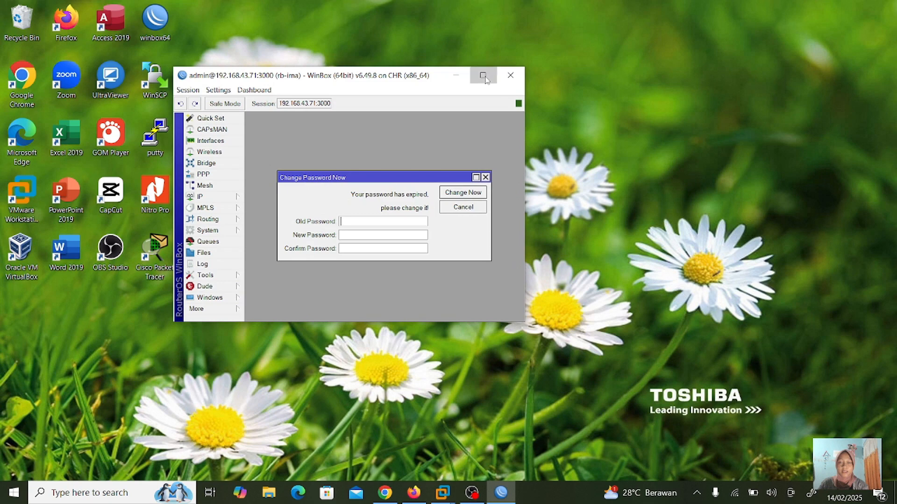
left_click(484, 77)
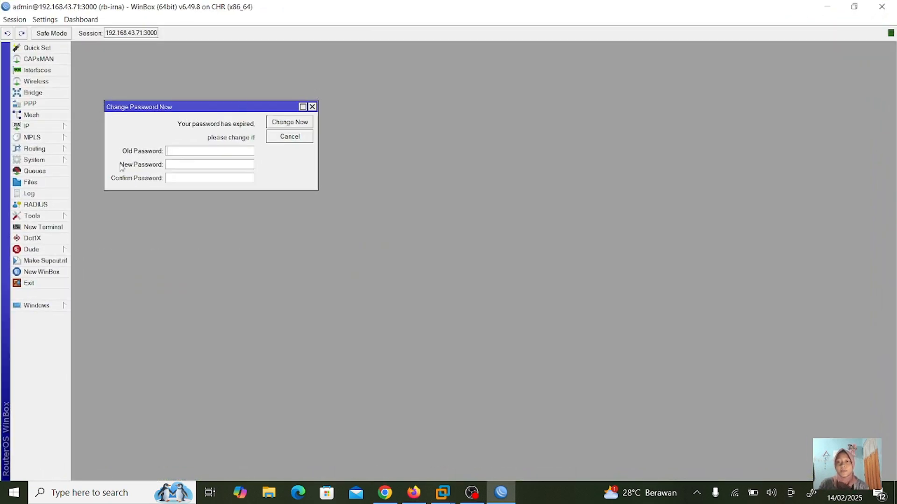
left_click(37, 128)
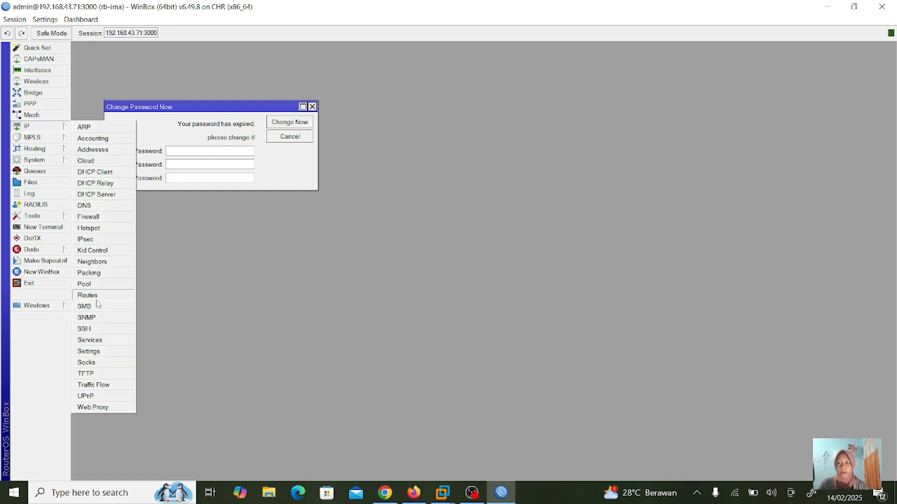
- Open IP Services and set the ssh service back to port 22
left_click(99, 340)
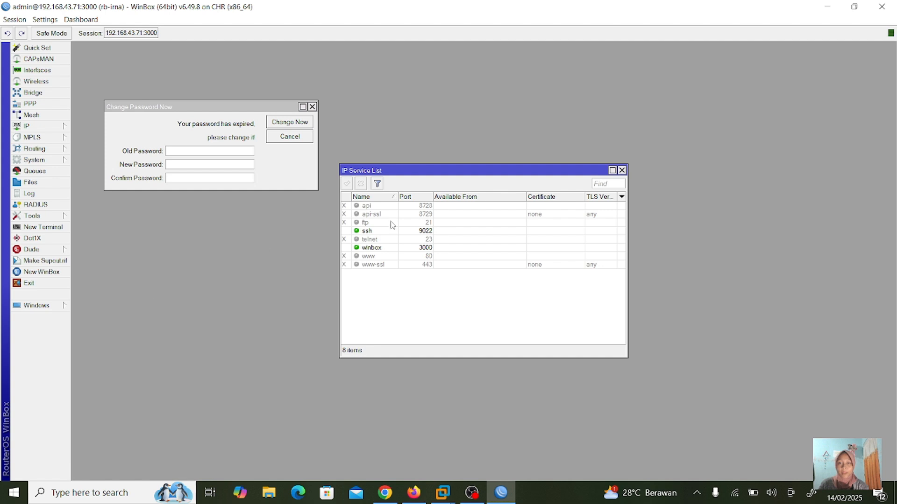
double_click(422, 232)
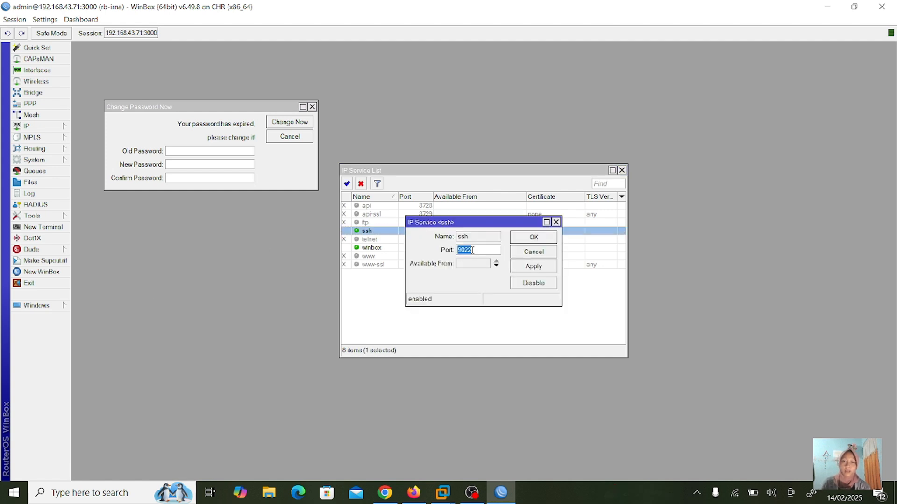
key("BackSpace")
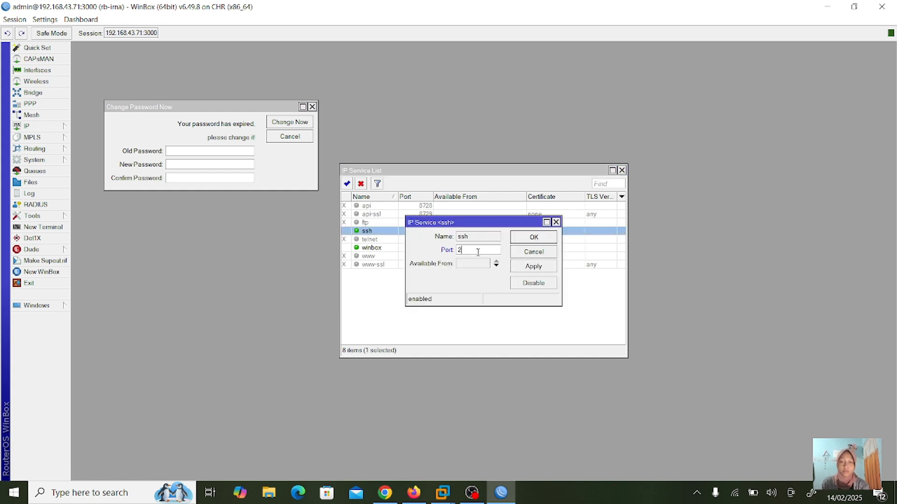
left_click(537, 265)
left_click(533, 238)
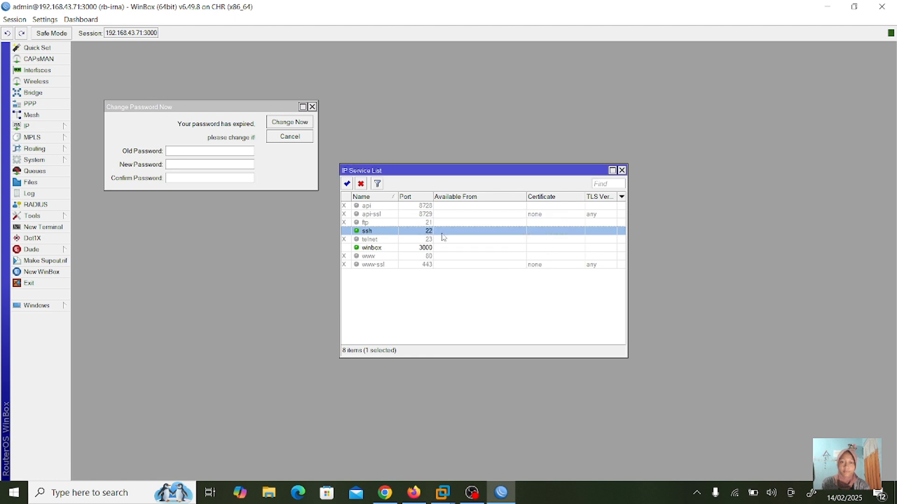
- Set the winbox service back to port 8291
double_click(433, 248)
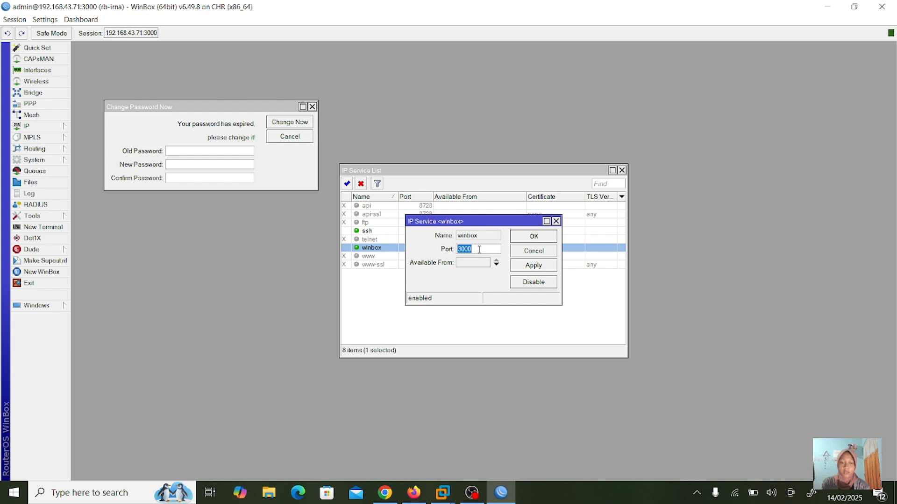
key("BackSpace")
type("8291")
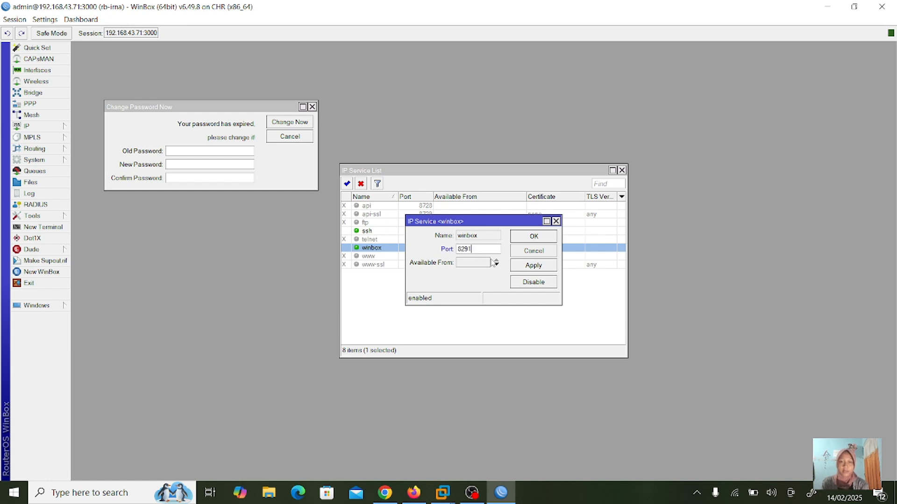
left_click(531, 266)
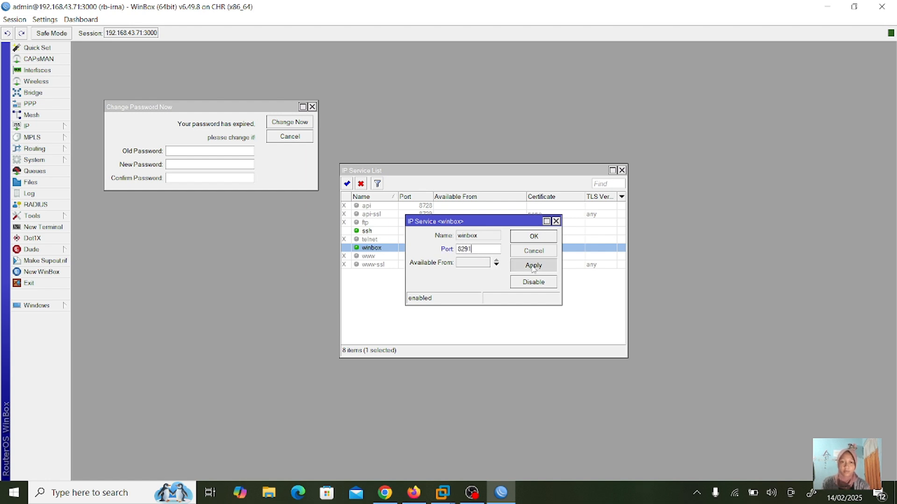
left_click(545, 238)
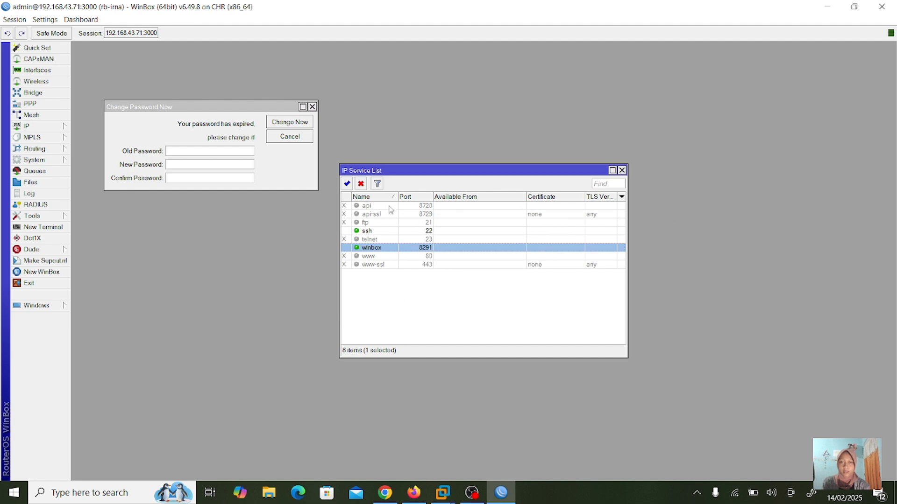
- Enable the api, api-ssl and ftp services
left_click(389, 206)
left_click(347, 184)
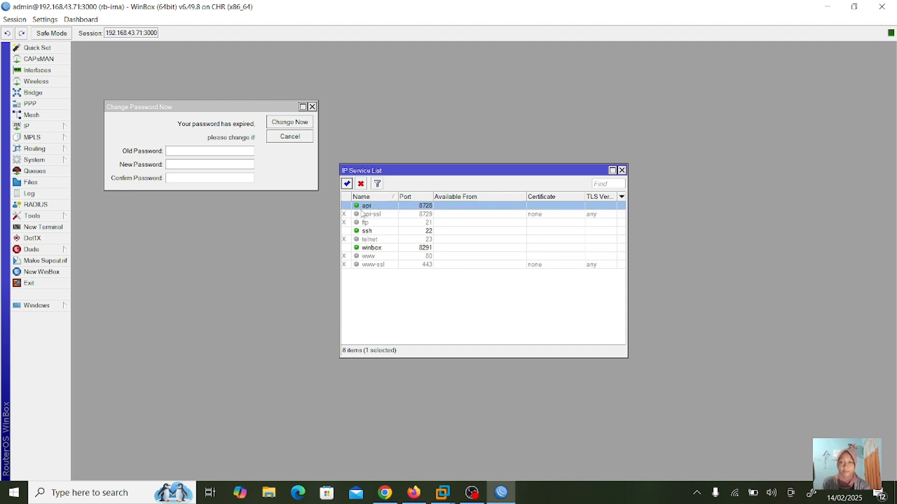
left_click(366, 214)
left_click(347, 183)
left_click(370, 222)
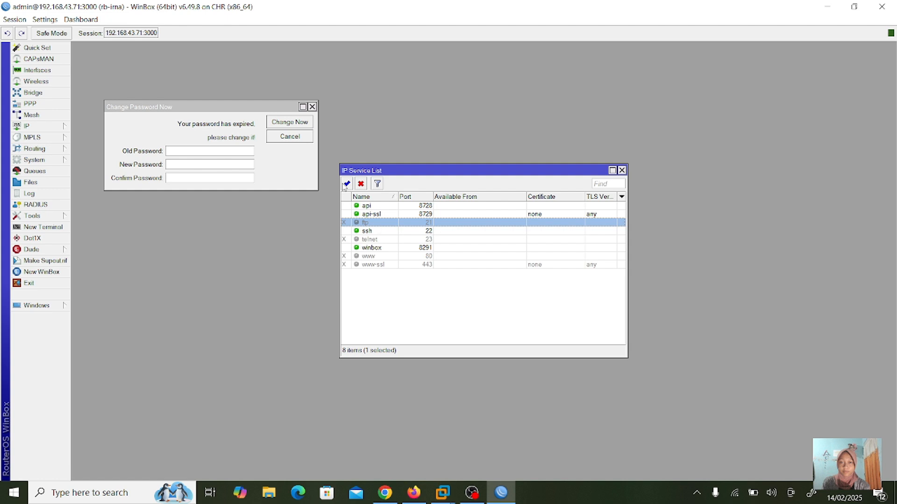
left_click(346, 184)
- Enable the telnet, www and www-ssl services, then review the fully enabled list
left_click(365, 249)
left_click(374, 232)
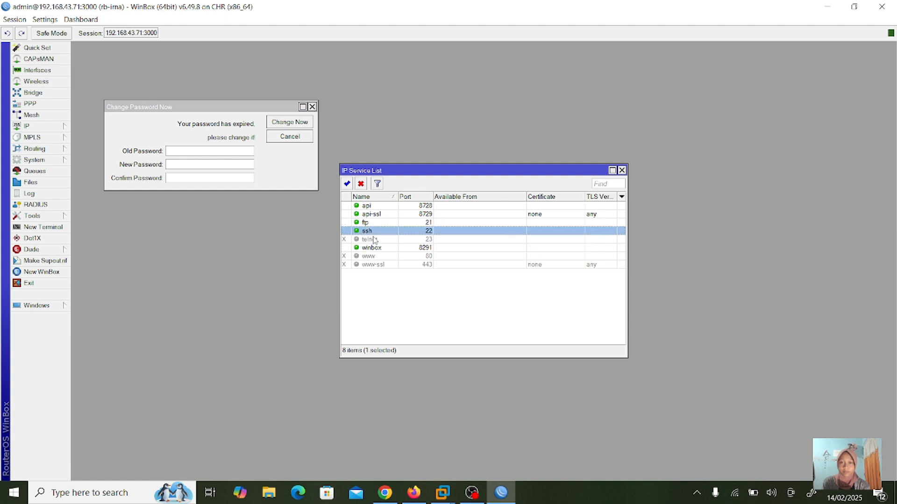
left_click(373, 239)
left_click(346, 183)
left_click(369, 256)
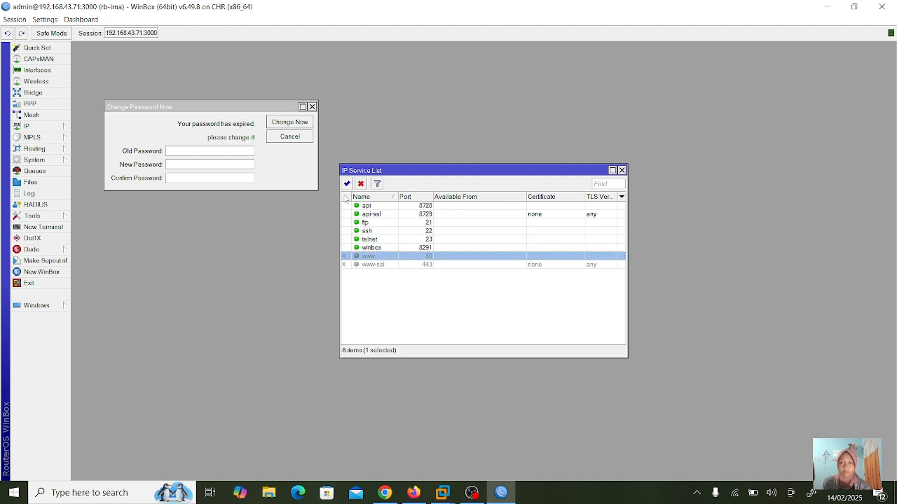
left_click(347, 183)
left_click(378, 265)
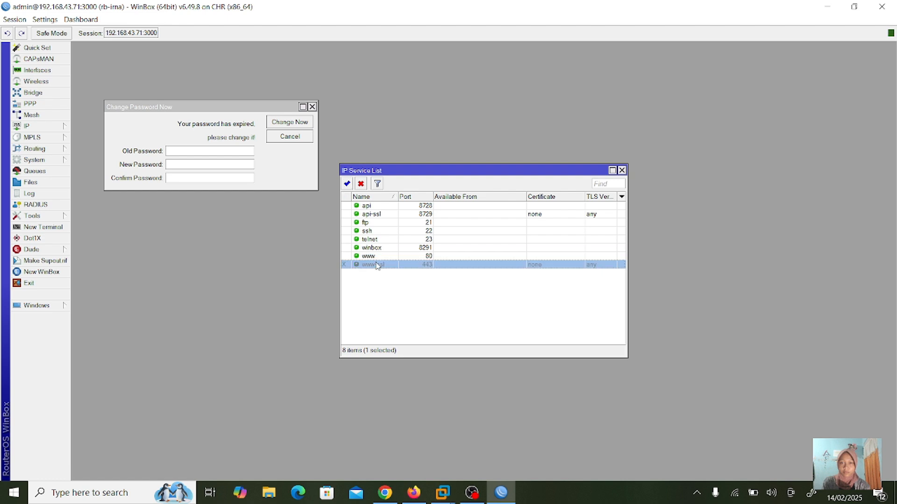
left_click(346, 184)
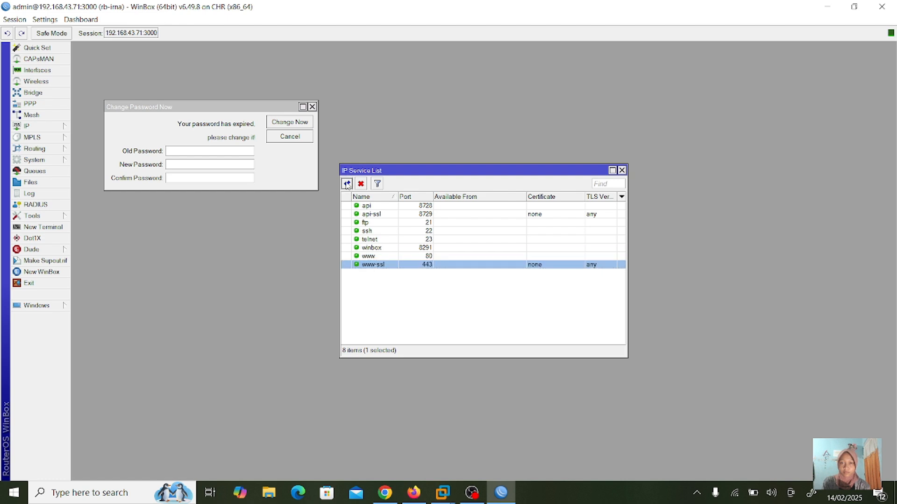
left_click(404, 286)
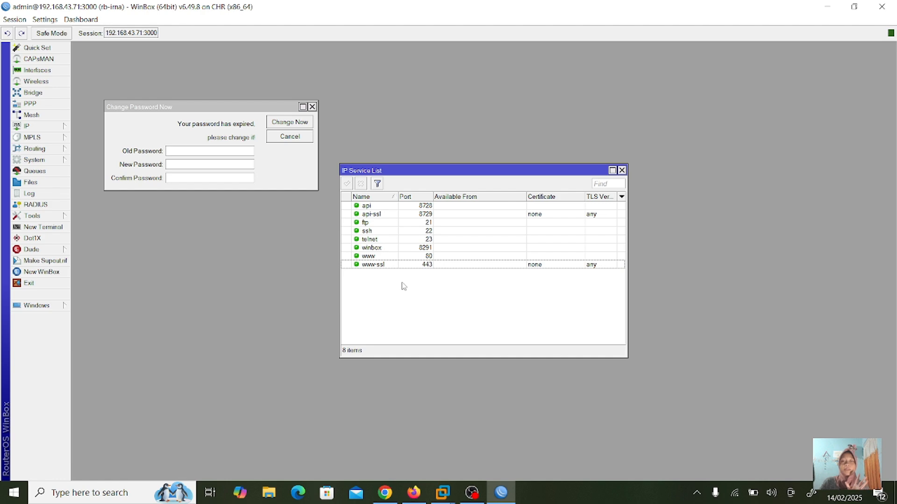
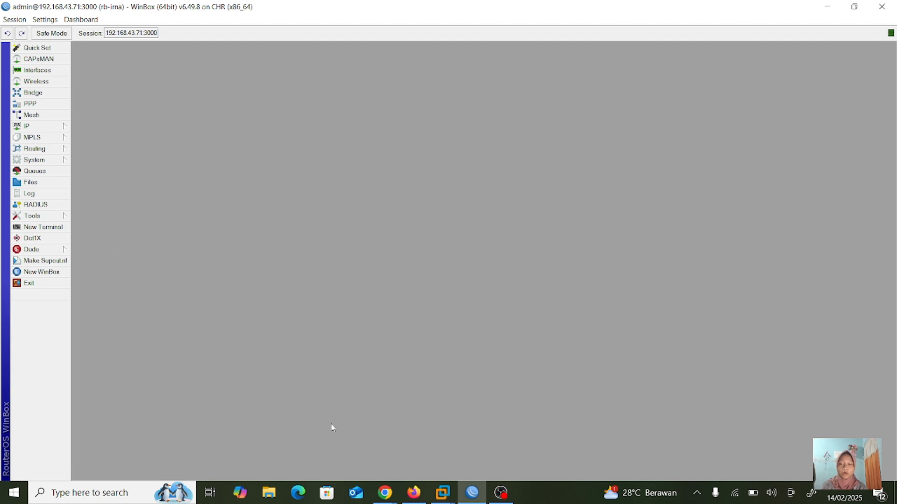
- Leave Winbox and bring forward the other Chrome window, past the Canva presentation
mouse_move(389, 493)
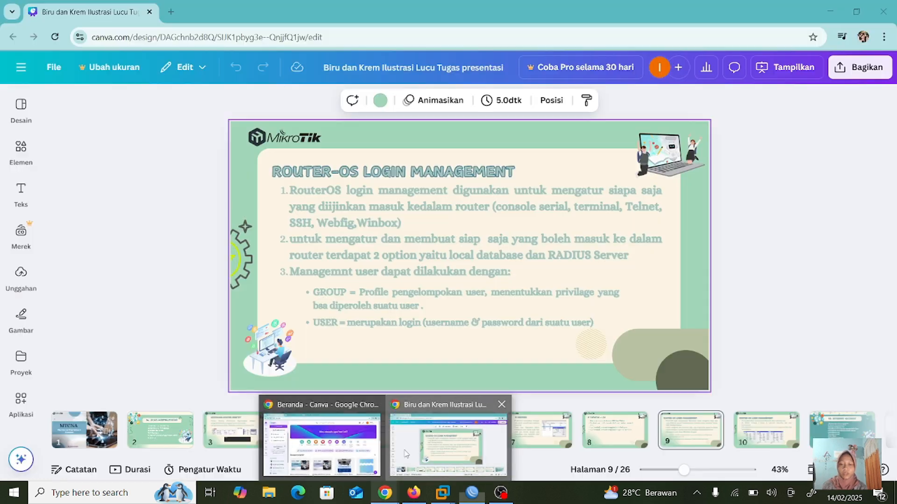
left_click(449, 447)
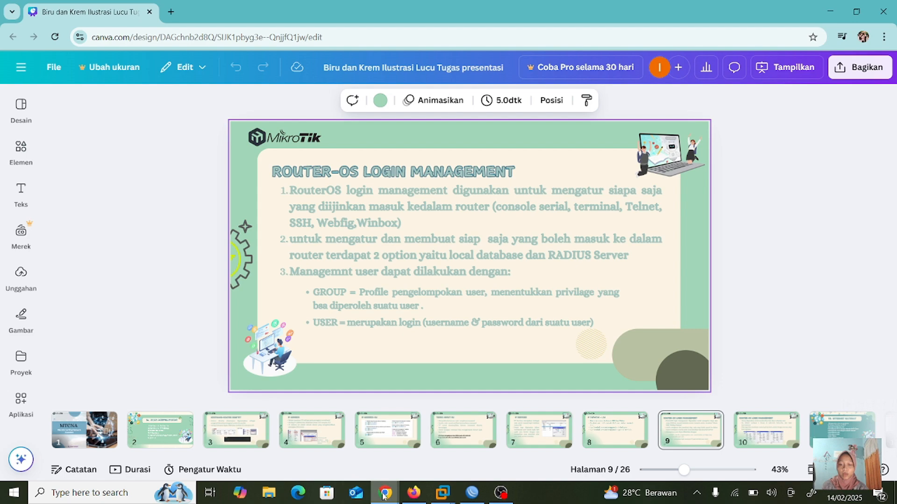
mouse_move(384, 496)
left_click(334, 442)
- On the 'brute force mikrotik' image results, zoom into the Citraweb log of repeated SSH failures from 192.168.1.2
left_click(374, 15)
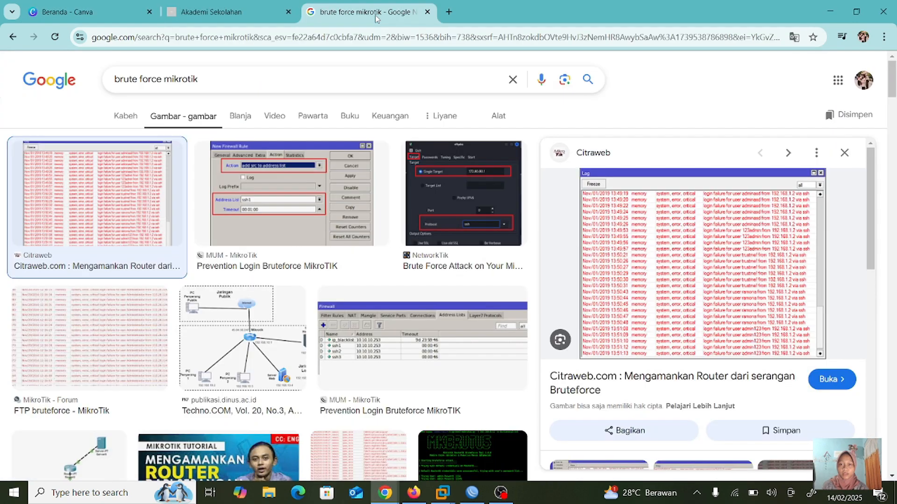
scroll(645, 293, "up", 5)
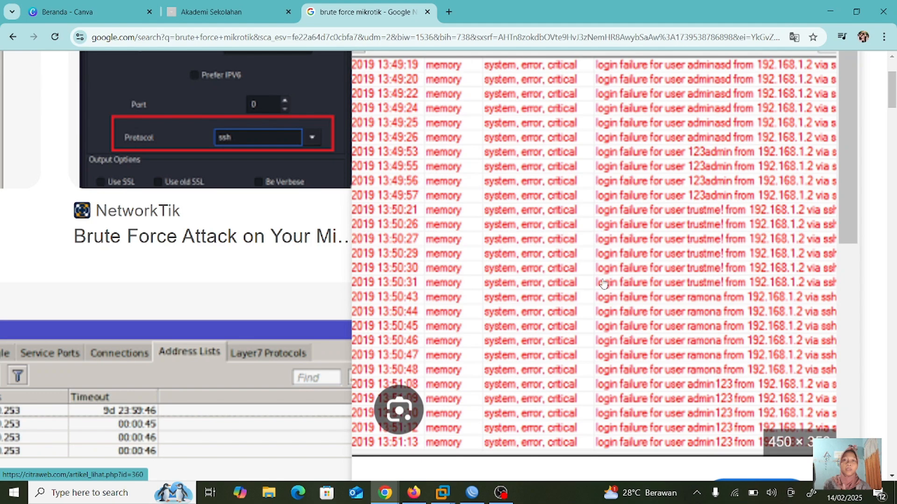
scroll(603, 284, "down", 1)
scroll(602, 284, "up", 2)
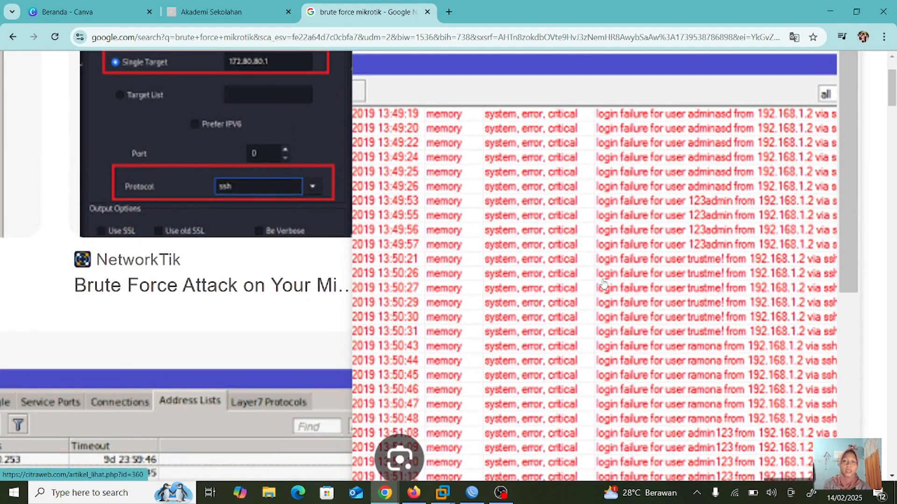
scroll(603, 284, "up", 3)
scroll(603, 284, "down", 4)
scroll(603, 284, "down", 3)
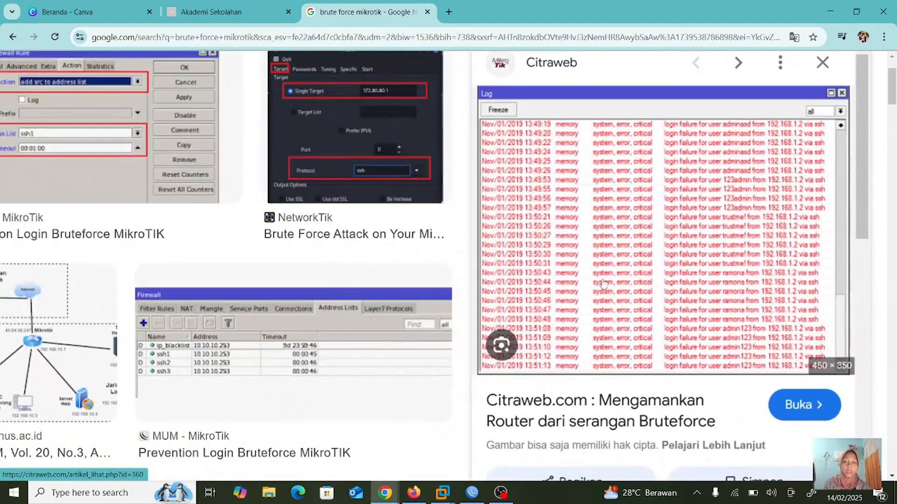
scroll(602, 284, "up", 5)
scroll(604, 283, "down", 3)
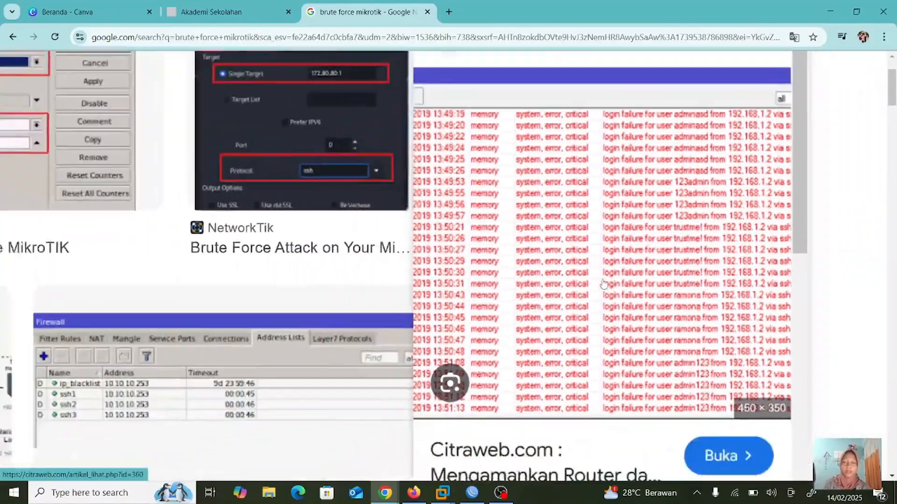
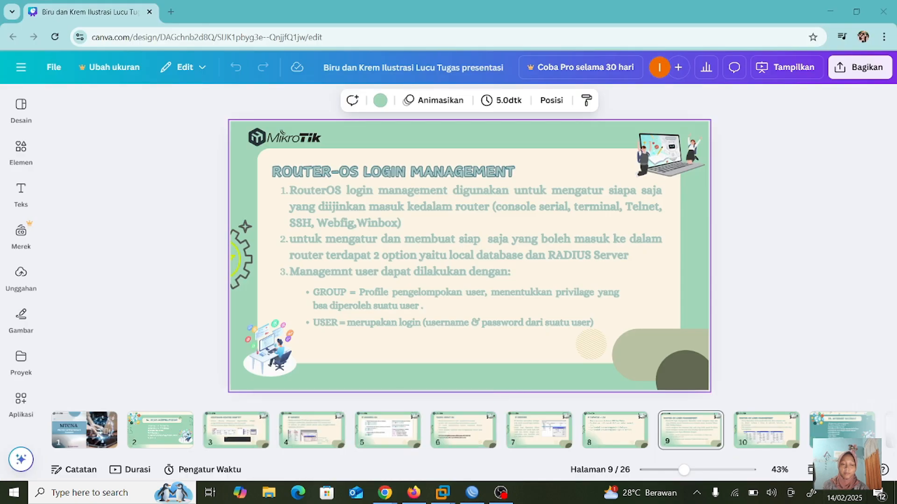
- Present the RouterOS Login Management slide full screen, then open WinBox's System menu
left_click(828, 456)
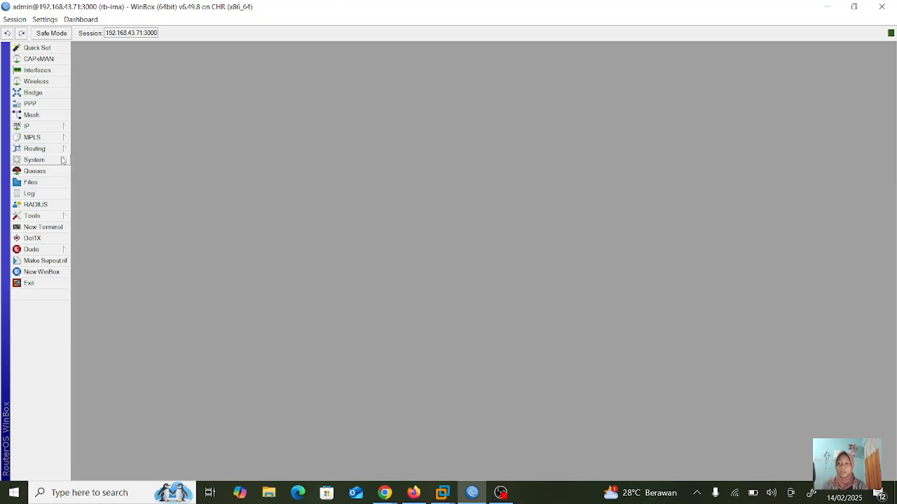
left_click(62, 160)
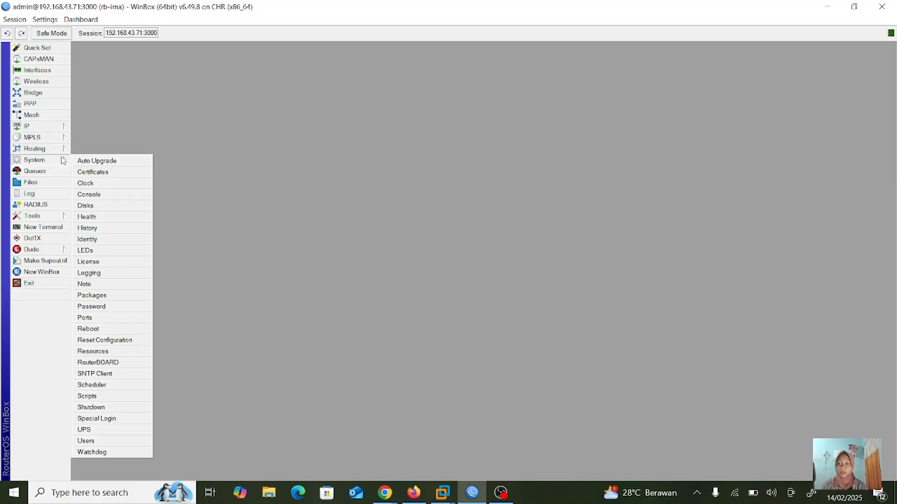
- Open System > Users, enlarge the User List, and review the full, read and write groups
left_click(97, 442)
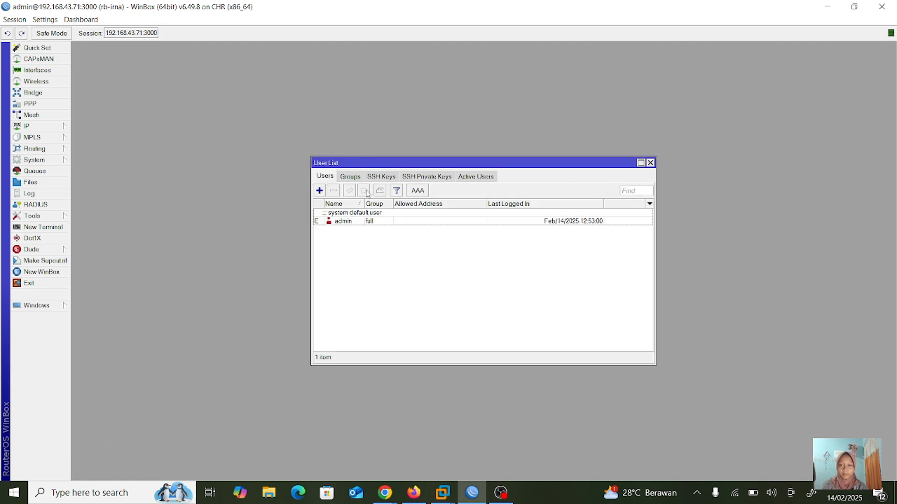
left_click_drag(312, 158, 242, 64)
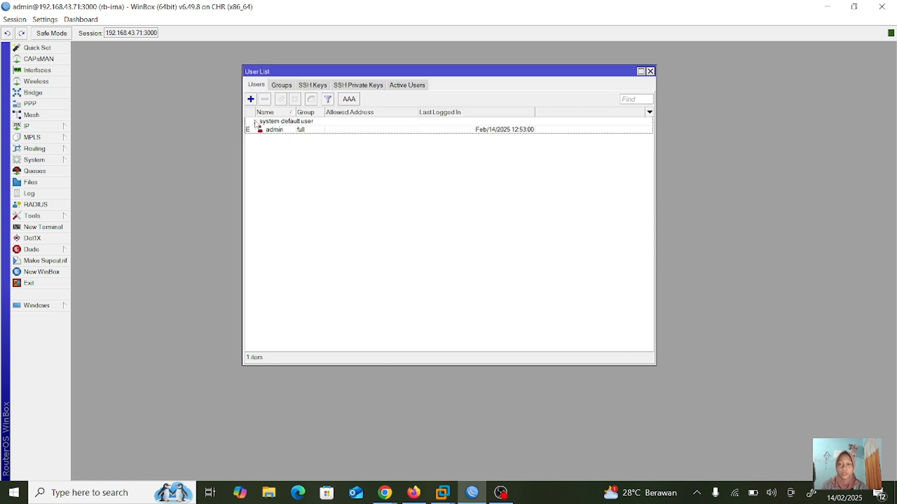
left_click(283, 86)
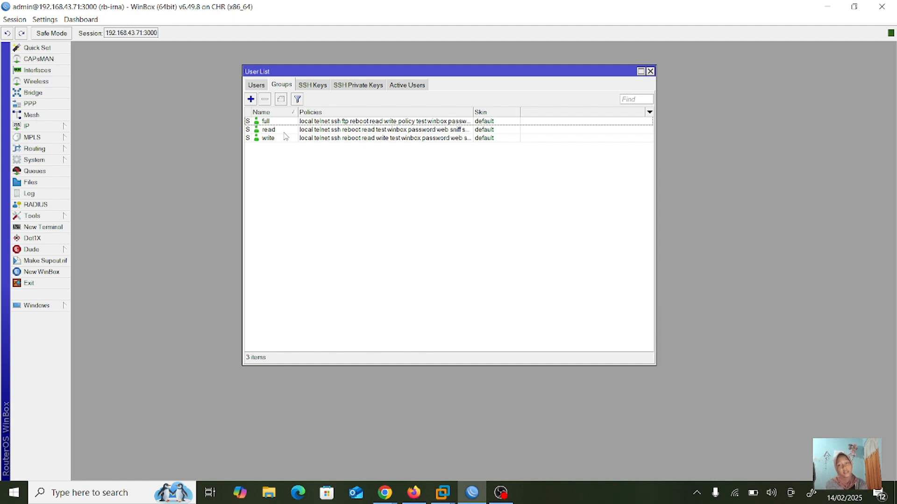
left_click(255, 86)
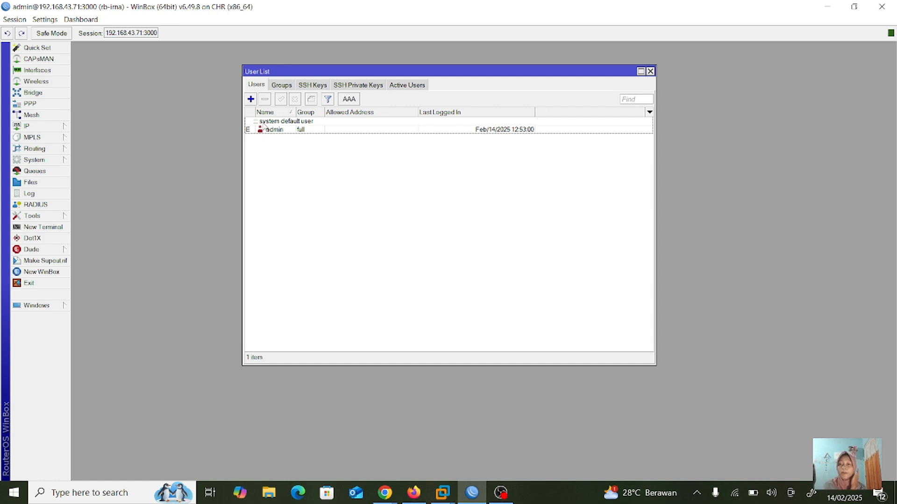
- Add user irna in the full group with allowed address 0.0.0.0/0 and a password
left_click(250, 99)
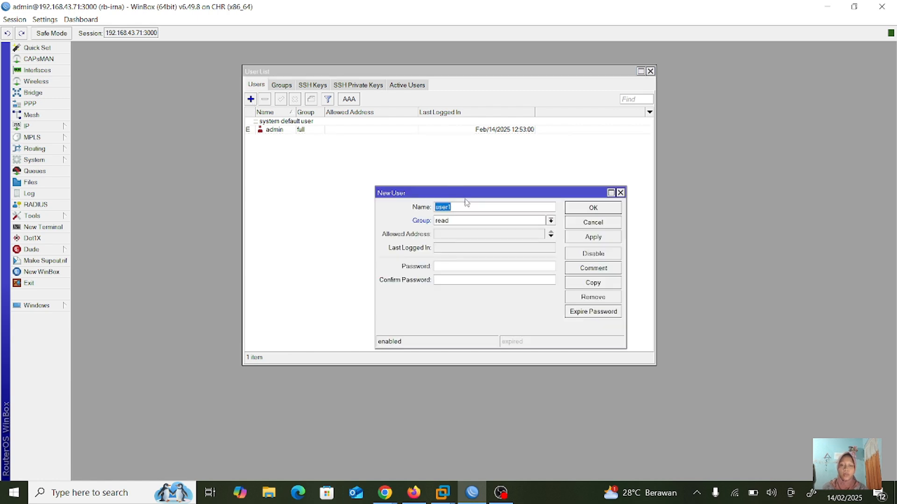
key("BackSpace")
type("irna")
left_click(474, 220)
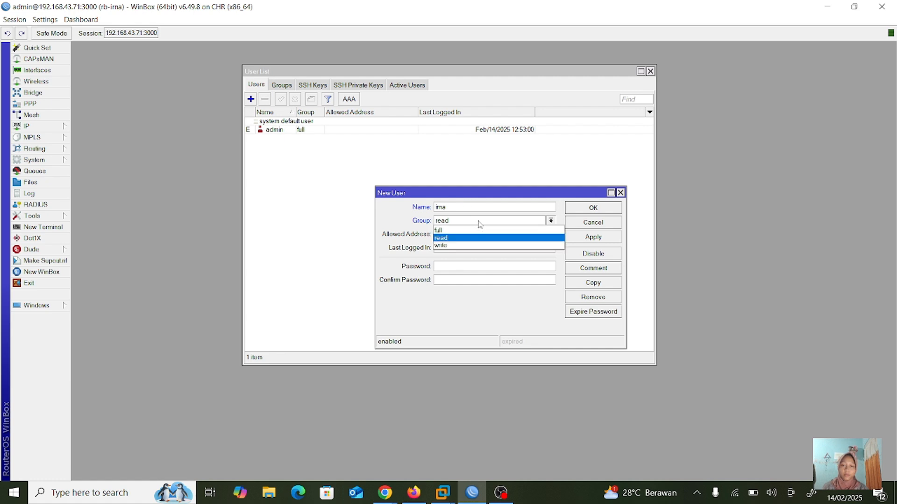
left_click(481, 233)
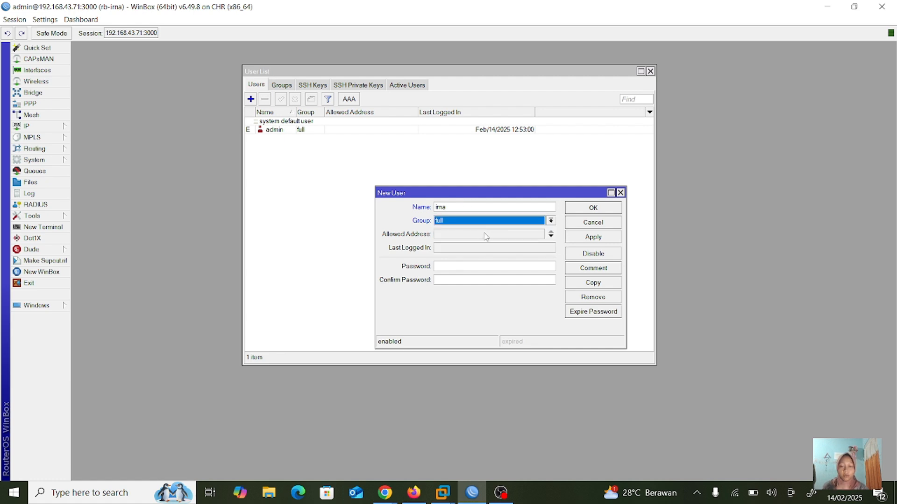
left_click(506, 234)
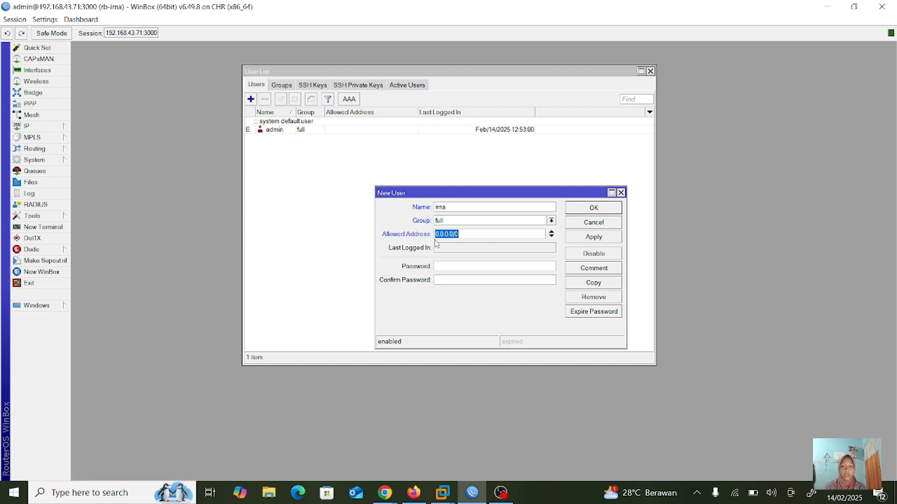
left_click(442, 265)
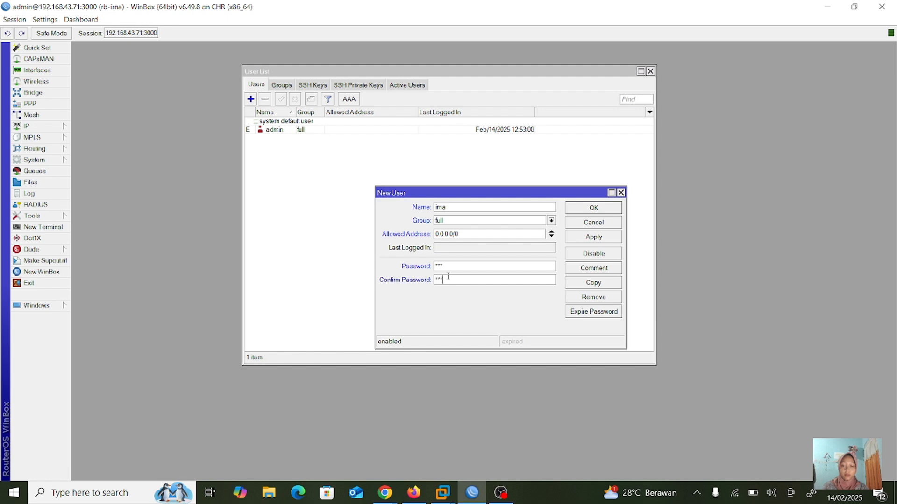
left_click(590, 240)
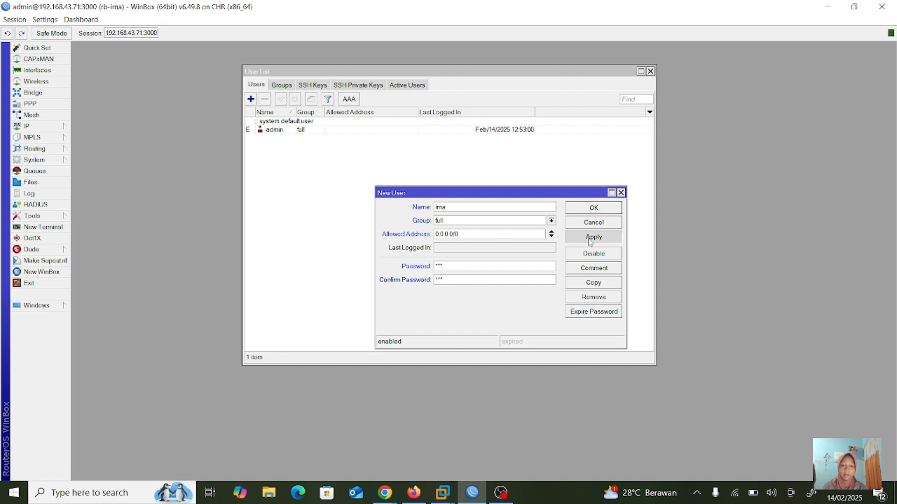
left_click(593, 208)
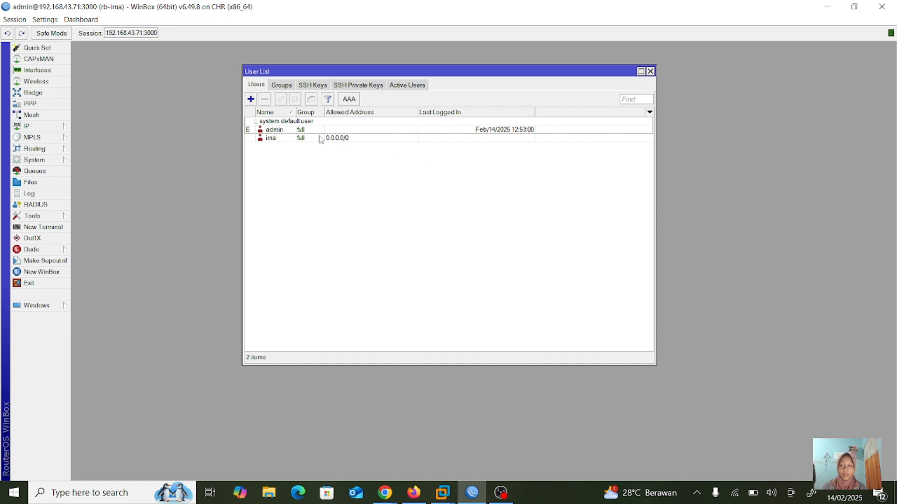
- Disable the admin account and run 'ip address print' in the terminal
left_click(277, 129)
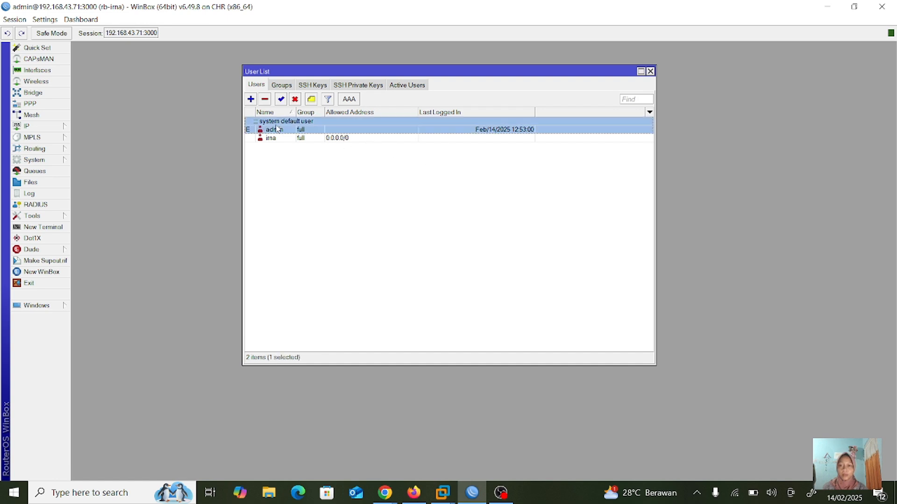
left_click(295, 99)
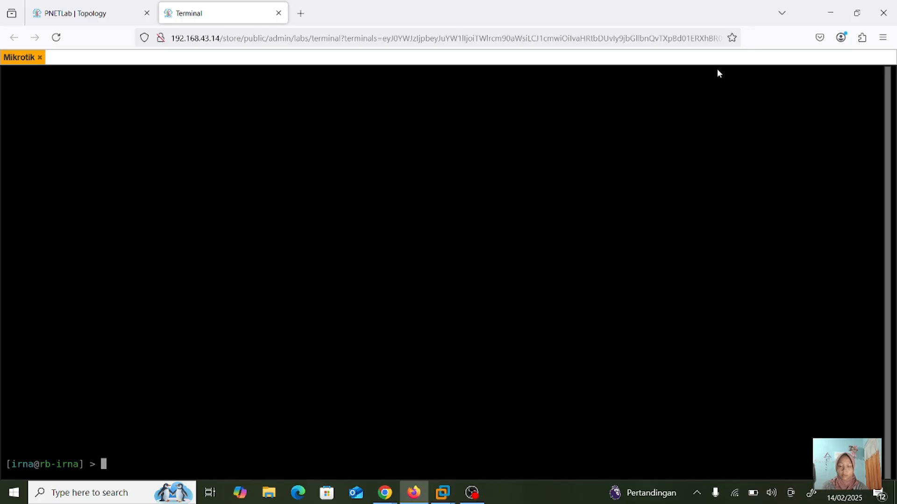
type("ip address print")
key("Return")
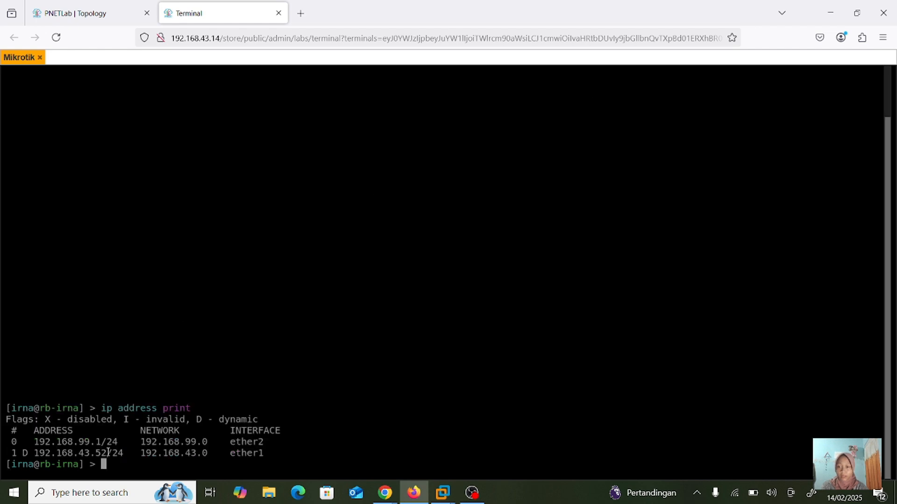
- Launch winbox64 from the Windows search
left_click(149, 492)
type("winbo")
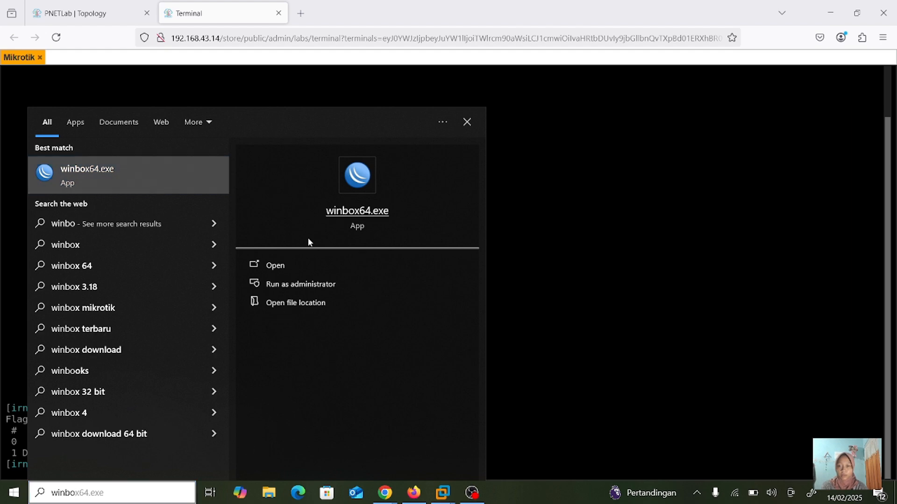
left_click(305, 265)
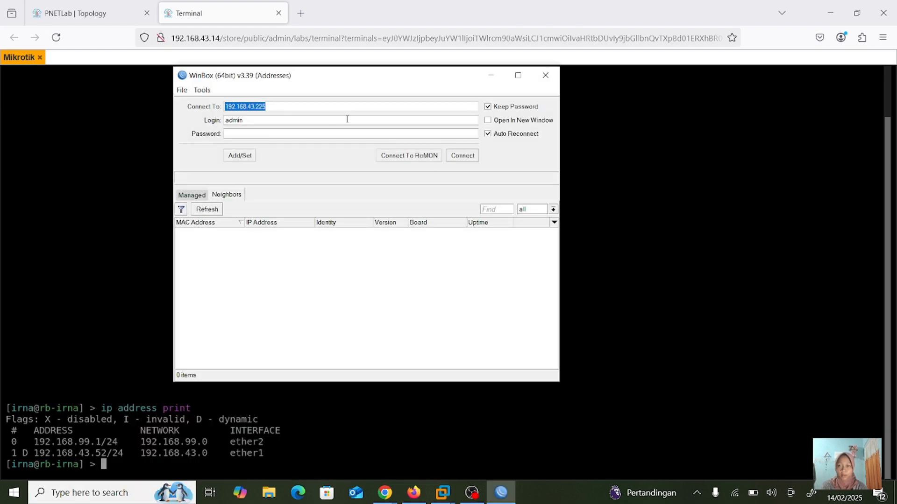
- Connect to router 192.168.43.52 as irna with its password and maximize the session
left_click(356, 106)
key("BackSpace")
key("BackSpace")
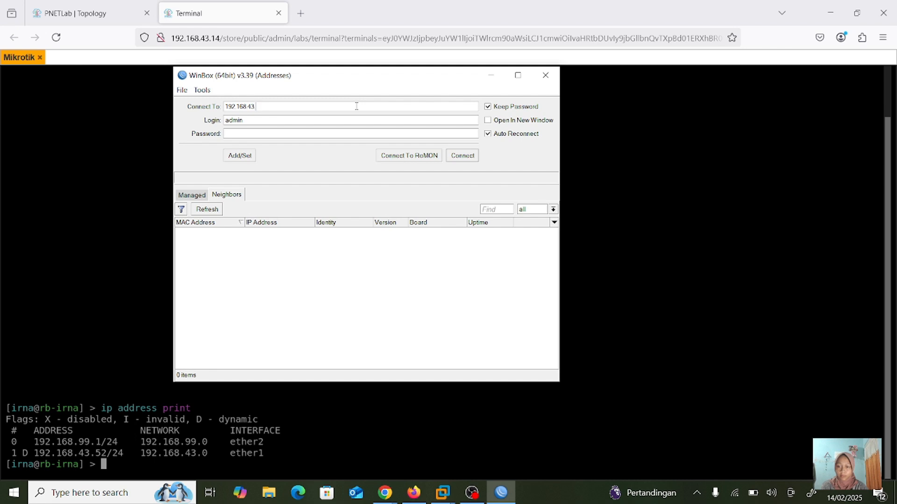
type(".52")
key("BackSpace")
key("BackSpace")
key("BackSpace")
key("BackSpace")
key("BackSpace")
type("irna")
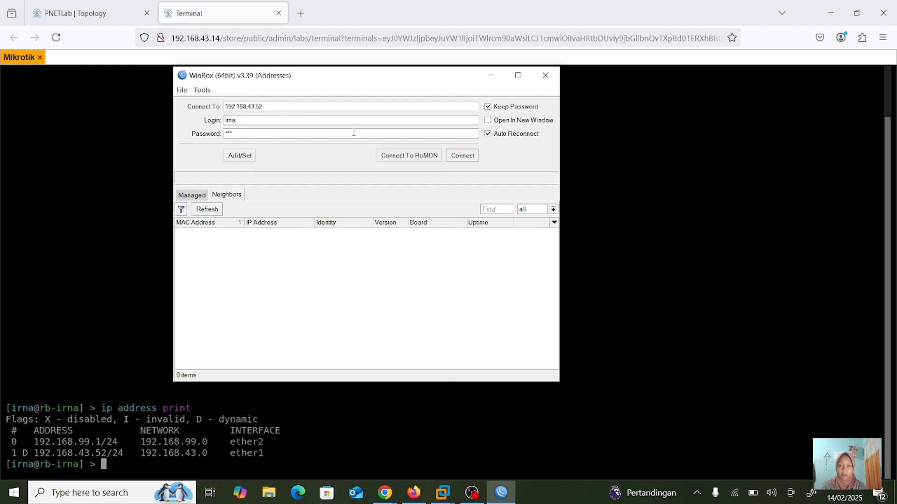
left_click(466, 156)
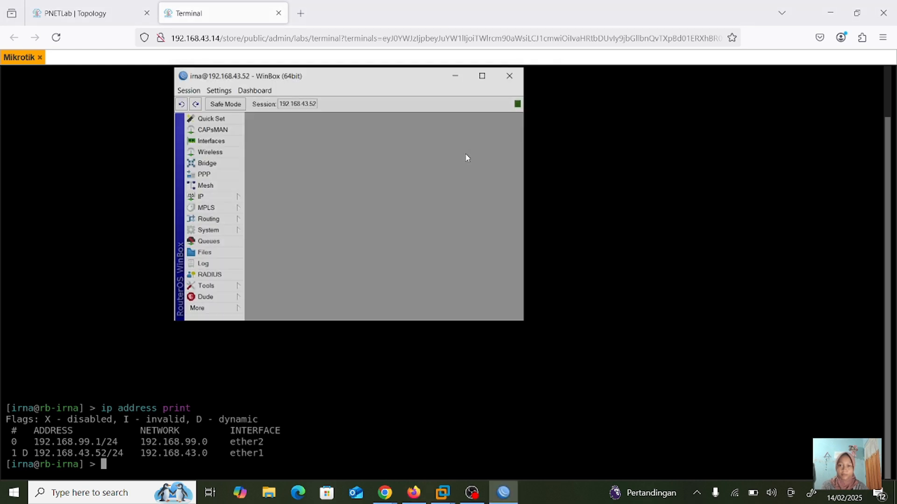
left_click(482, 76)
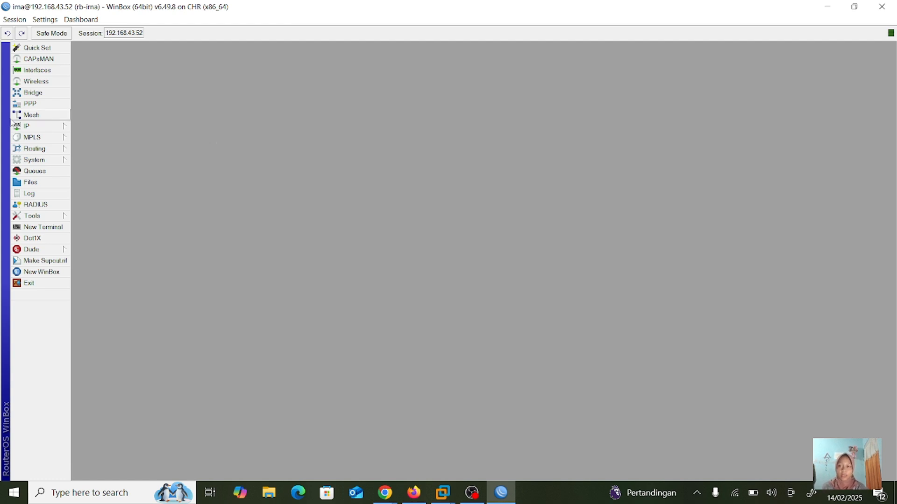
- Open System > Users' Active Users tab to see irna's full-group sessions
left_click(36, 160)
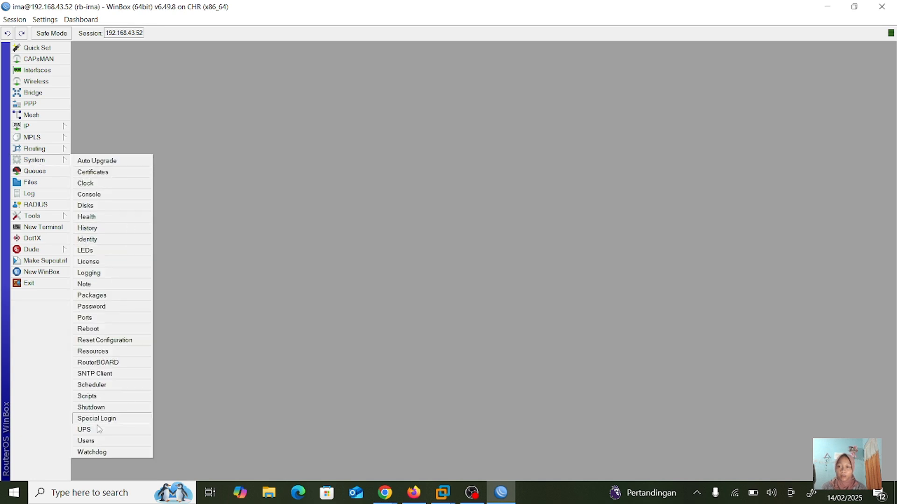
left_click(99, 440)
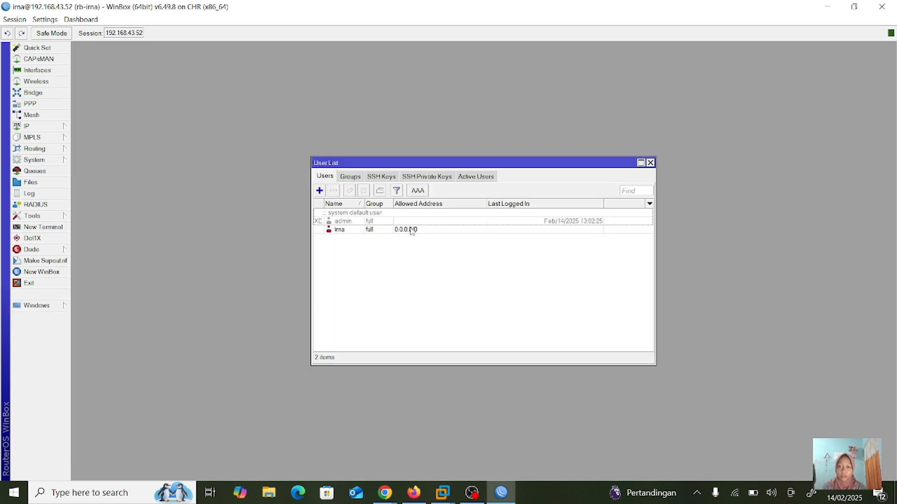
left_click(474, 176)
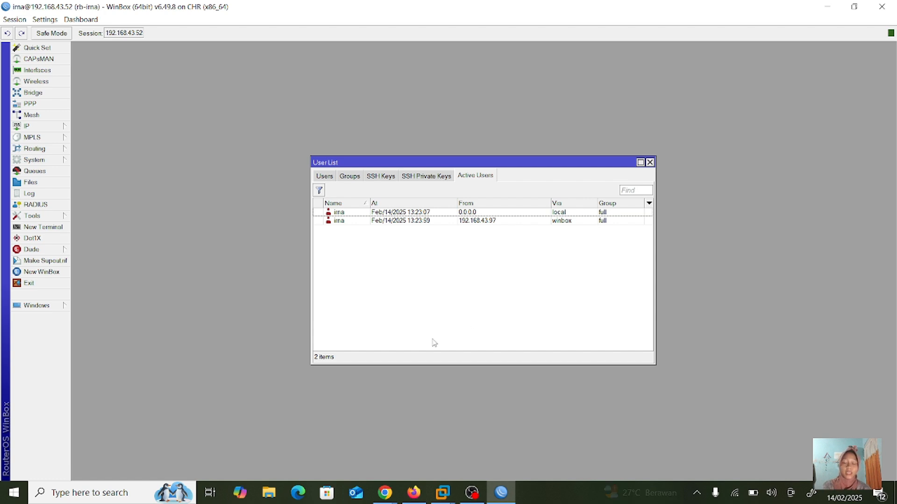
mouse_move(385, 492)
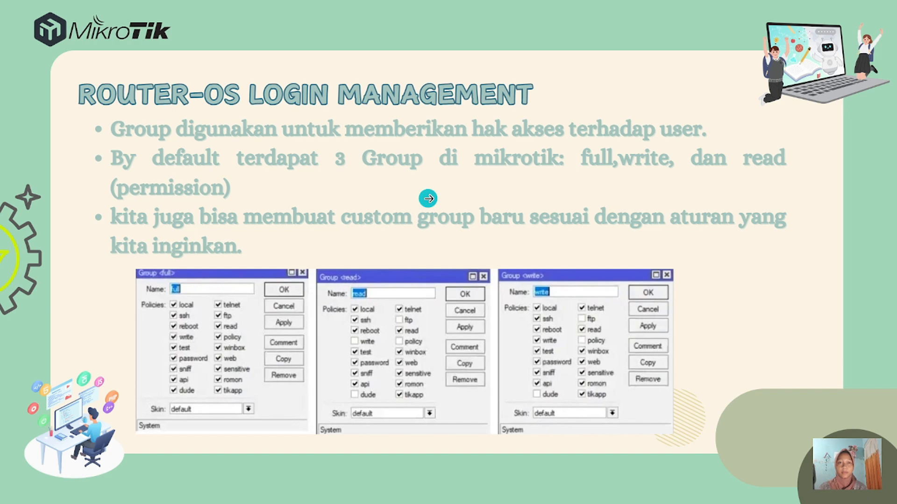
- Exit the full-screen presentation of the full, write and read group slide
key("Escape")
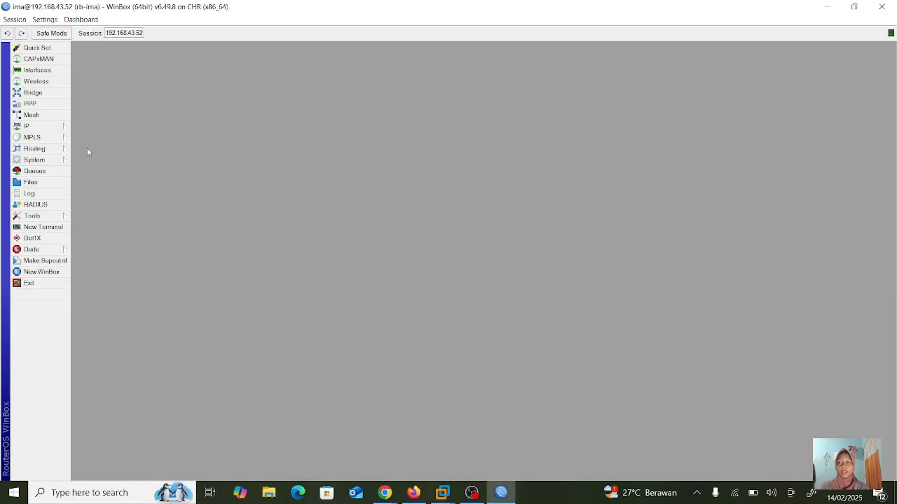
- Reopen System > Users and return to the Users tab
left_click(54, 160)
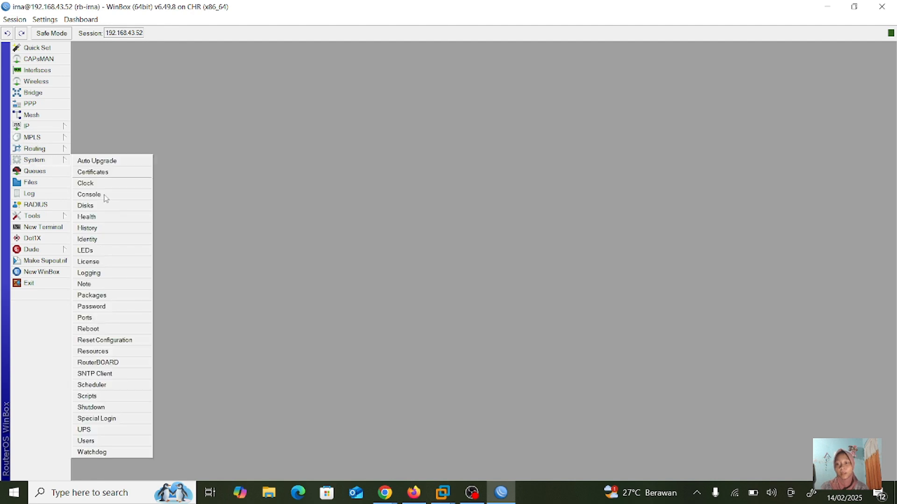
left_click(106, 442)
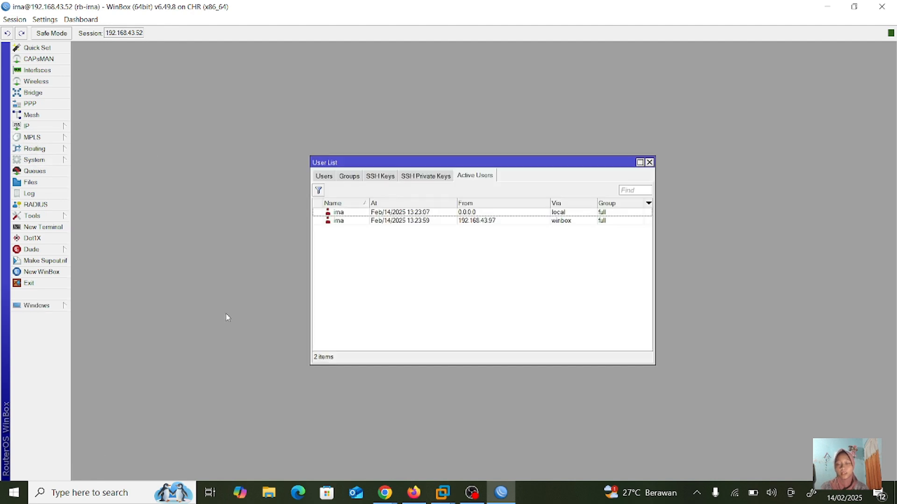
left_click(327, 177)
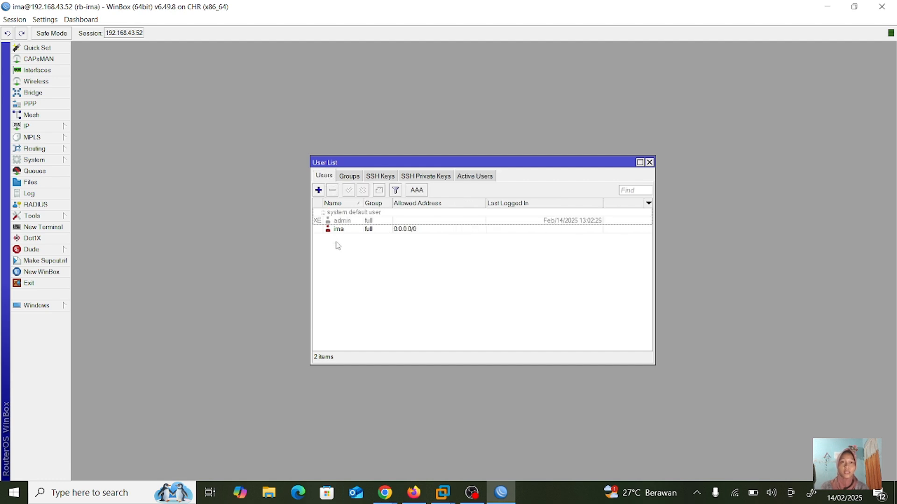
- Add user1 in the read group with allowed address 0.0.0.0/0 and a password, then open New WinBox
left_click(318, 190)
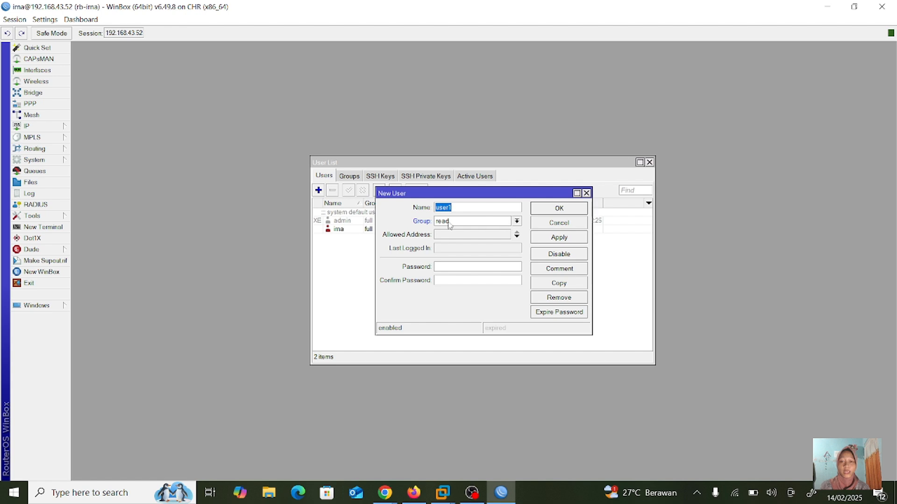
left_click(517, 238)
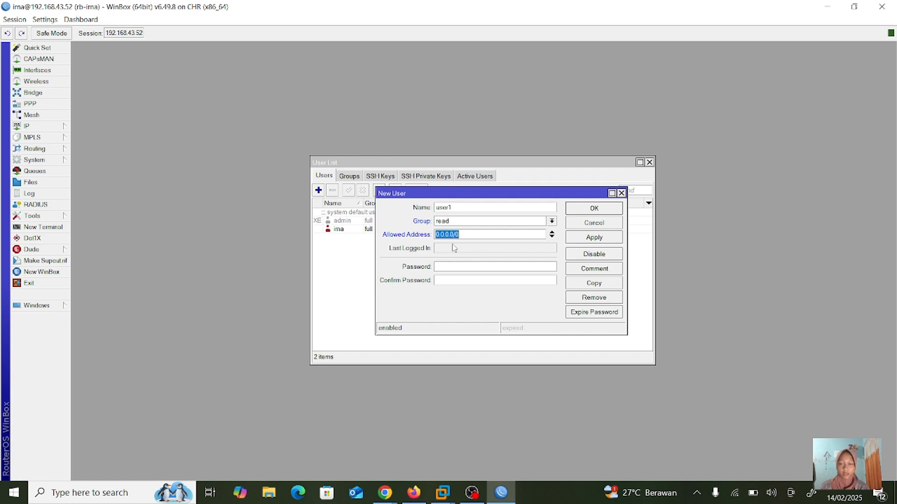
left_click(447, 267)
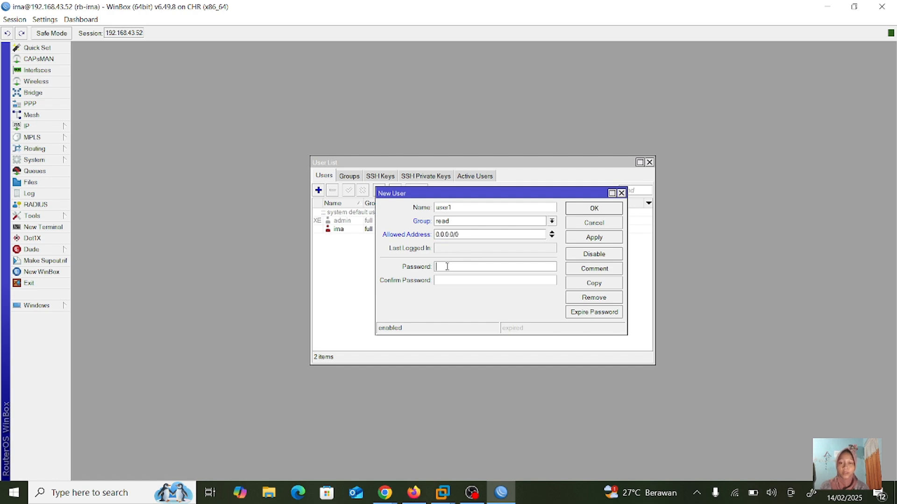
type("***")
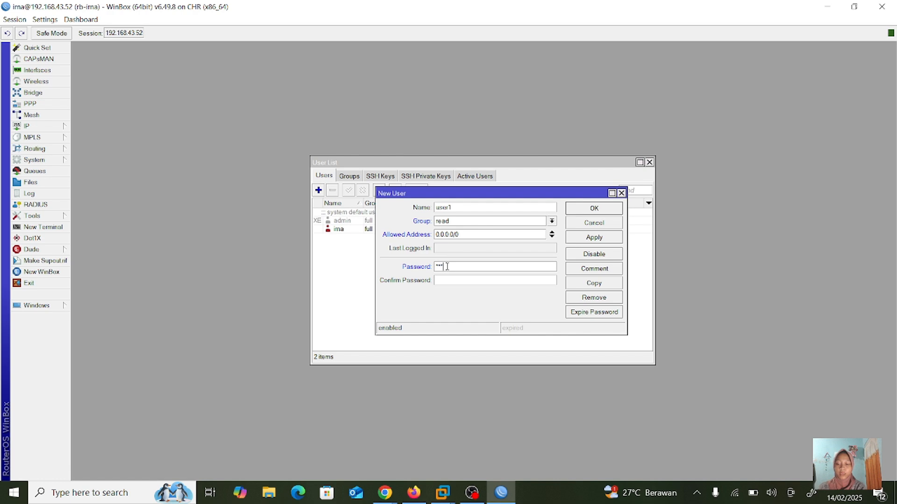
type("*")
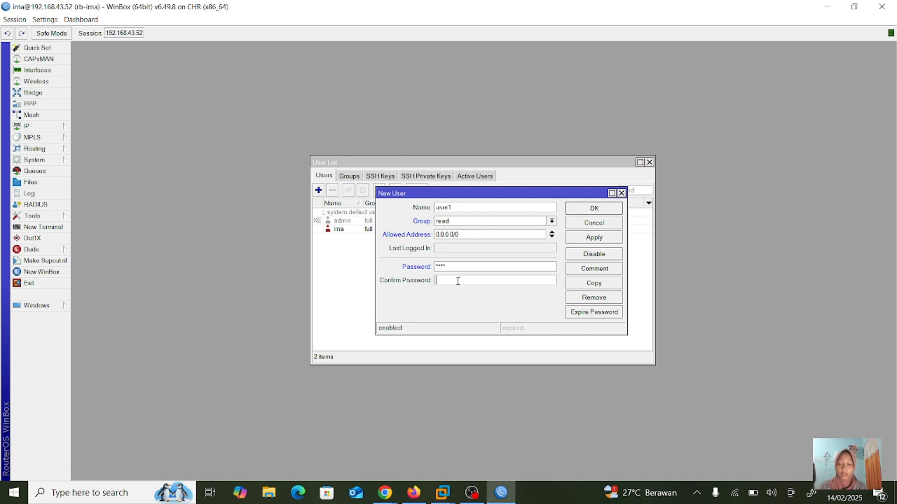
type("*")
left_click(596, 239)
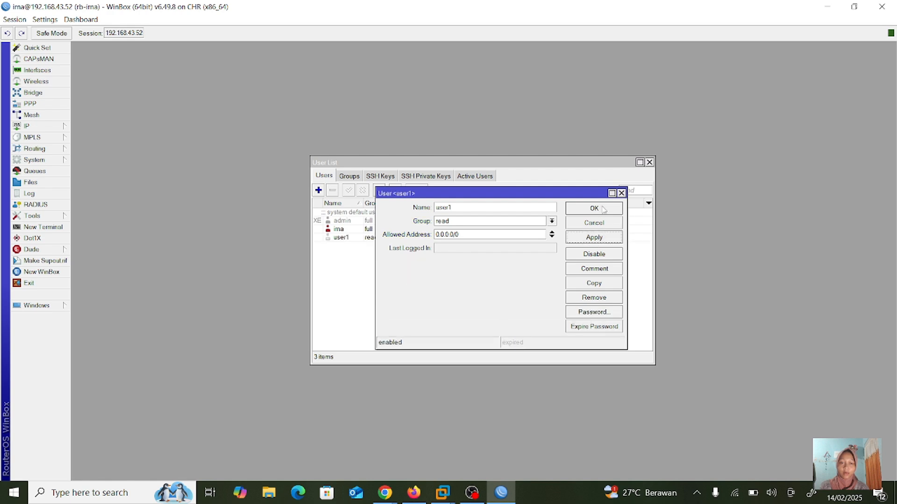
left_click(602, 209)
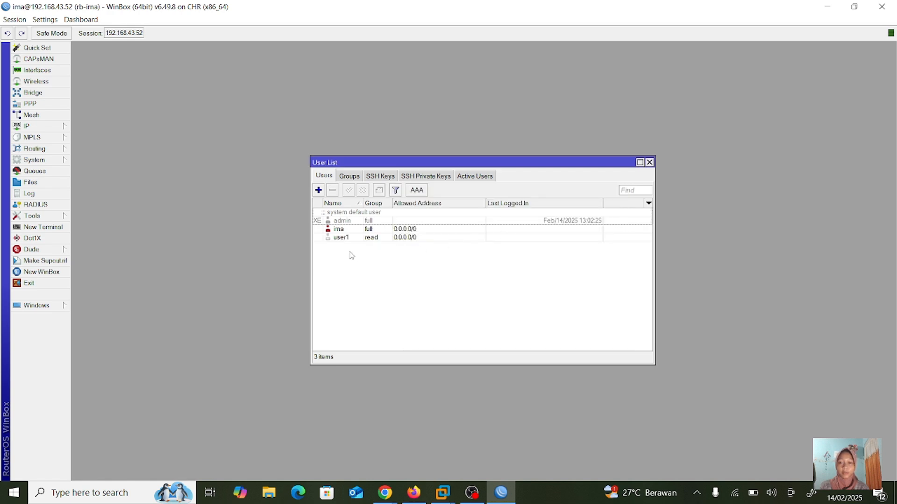
left_click(42, 272)
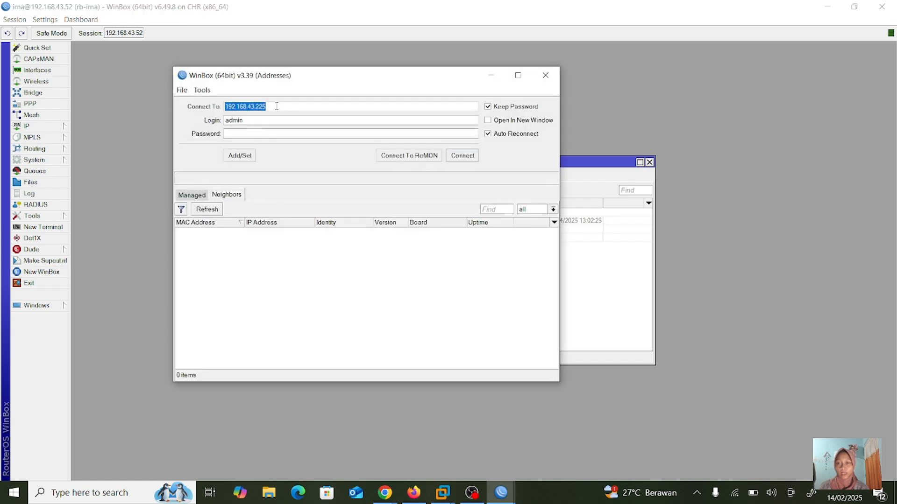
- Connect to router 192.168.43.52 as user1 with its password and maximize the session
left_click(276, 107)
key("BackSpace")
key("BackSpace")
key("BackSpace")
key("BackSpace")
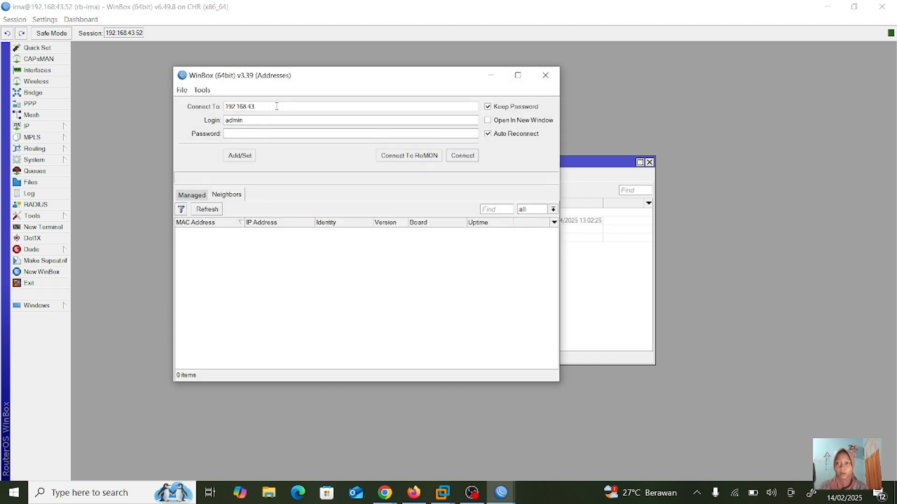
type(".52")
key("BackSpace")
left_click(247, 120)
key("BackSpace")
key("BackSpace")
key("BackSpace")
key("BackSpace")
key("BackSpace")
type("user1")
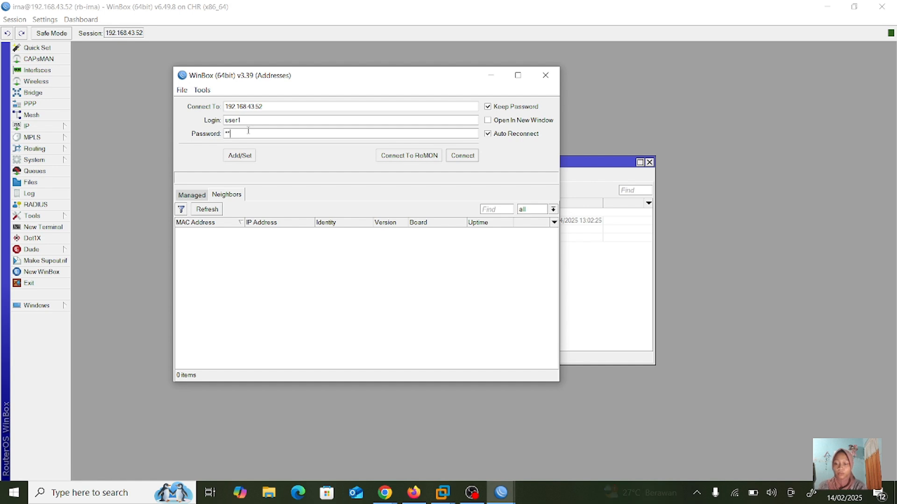
type("123")
key("Return")
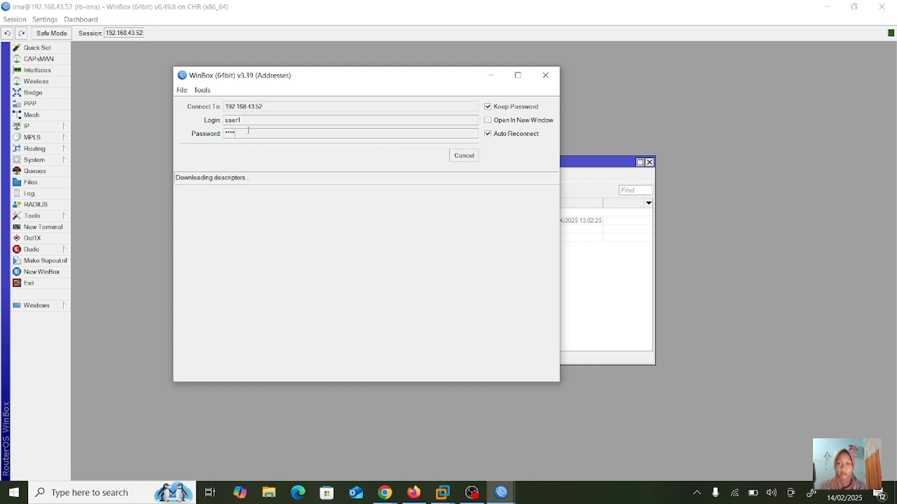
left_click(482, 76)
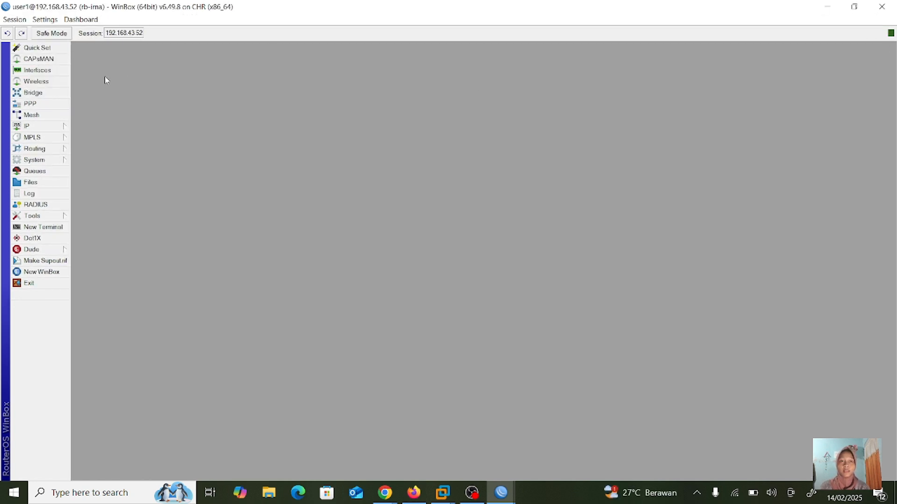
- As user1, view the IP address list and the user list, closing each afterward
left_click(61, 128)
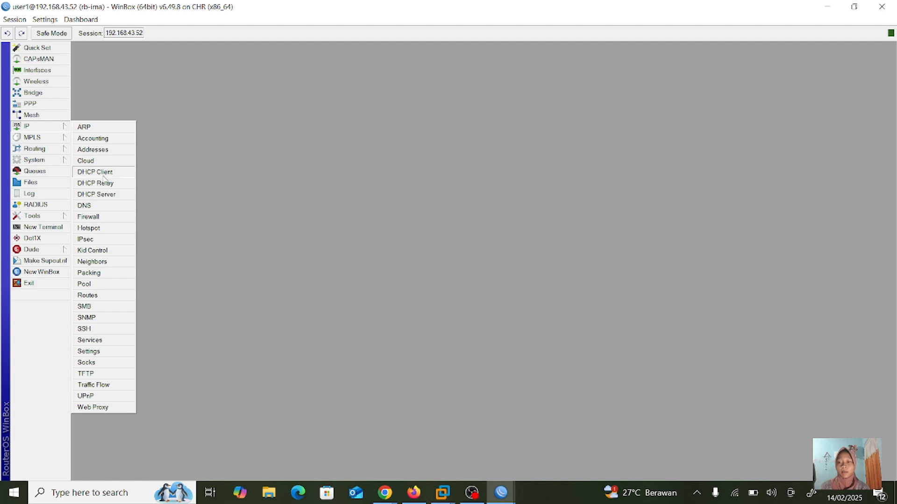
left_click(122, 153)
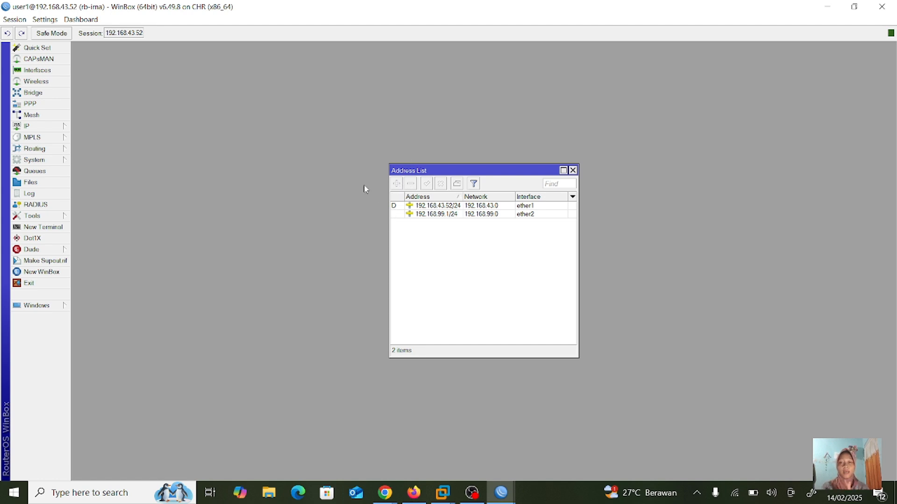
left_click(573, 170)
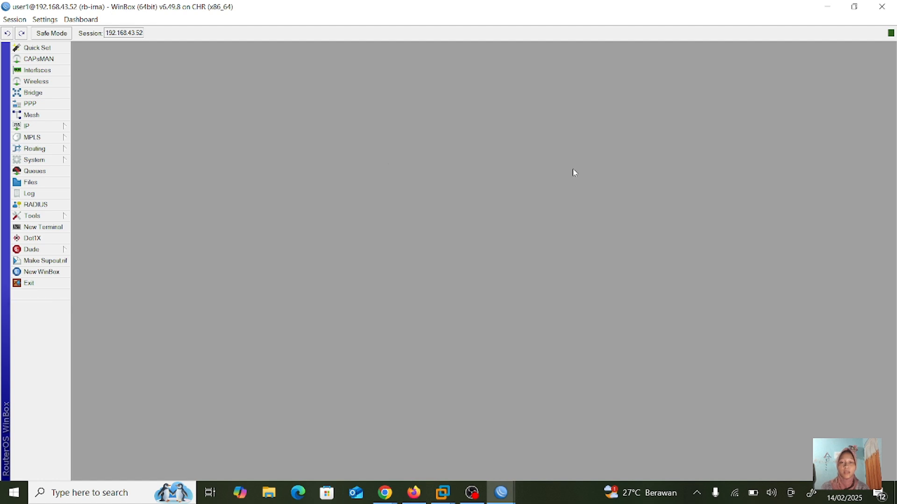
left_click(49, 162)
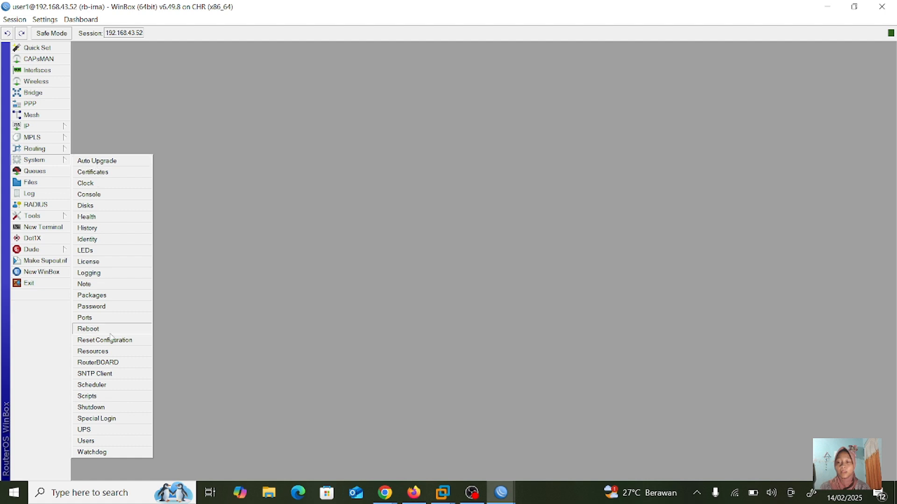
left_click(110, 442)
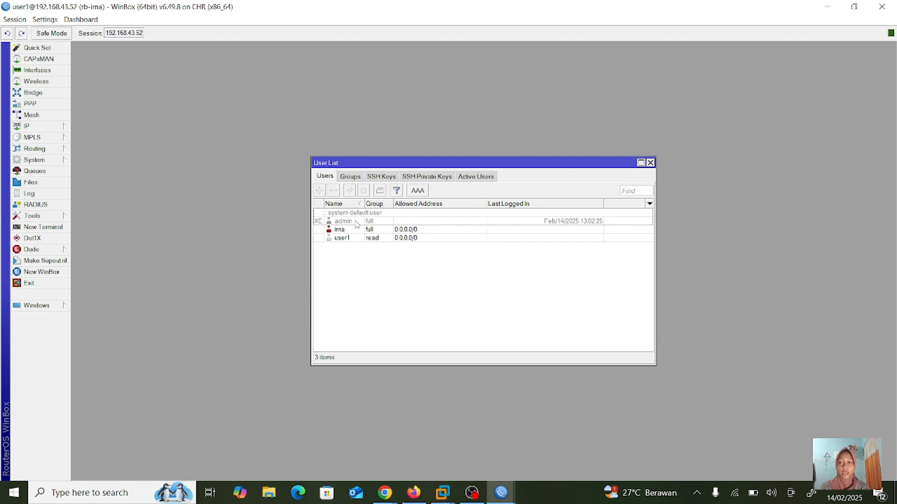
left_click(650, 163)
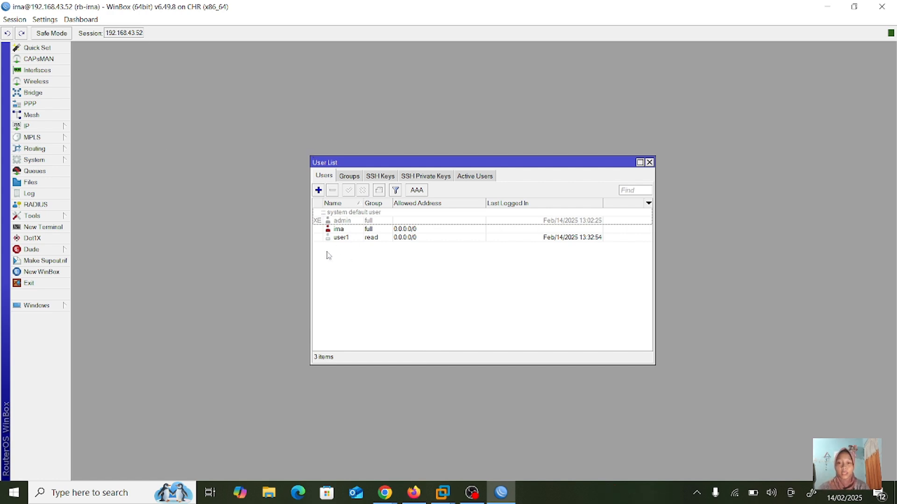
- Add user2 in the write group with allowed address 0.0.0.0/0 and a confirmed password
left_click(318, 190)
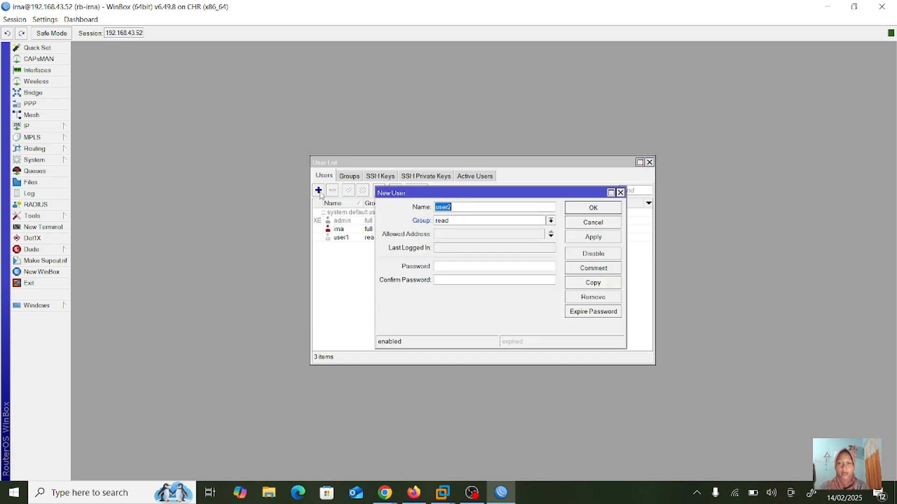
left_click(551, 221)
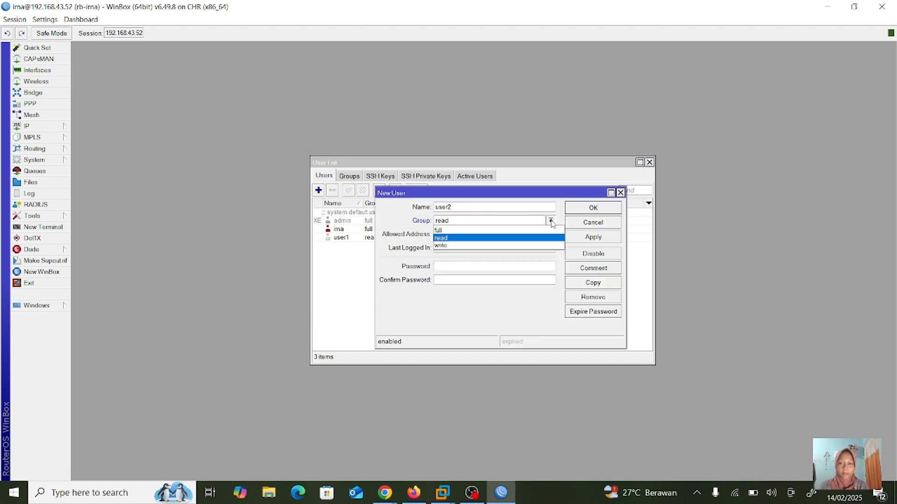
left_click(511, 246)
left_click(526, 234)
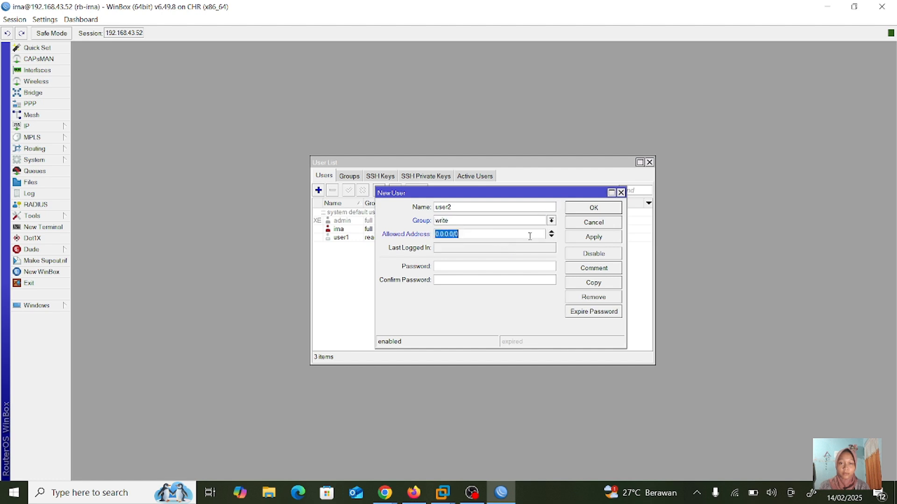
left_click(510, 268)
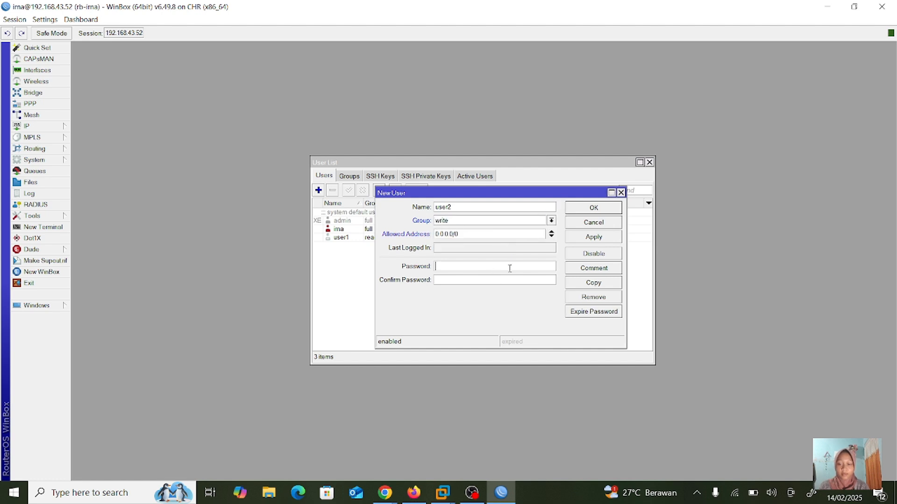
type("1234")
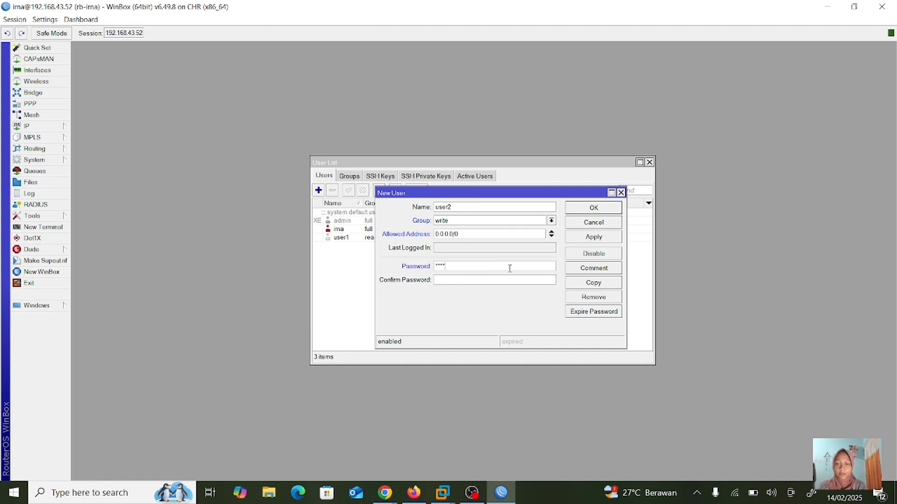
left_click(507, 283)
type("1234")
left_click(596, 238)
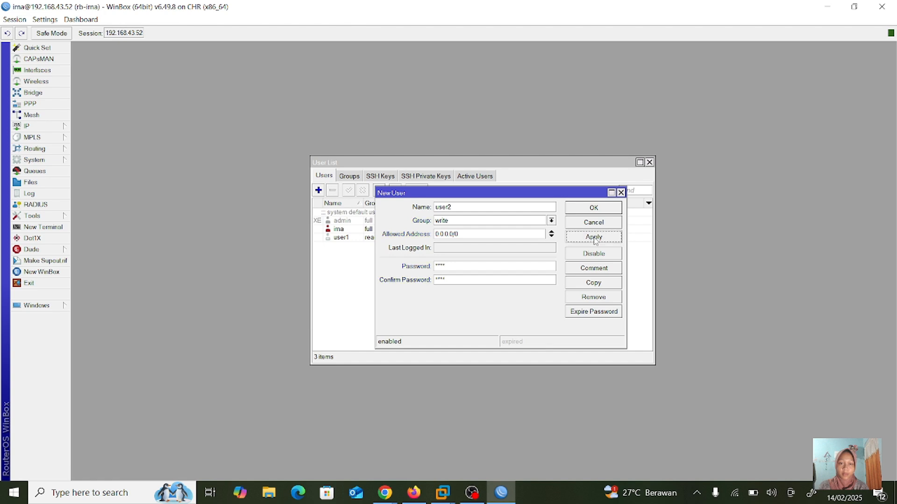
left_click(607, 209)
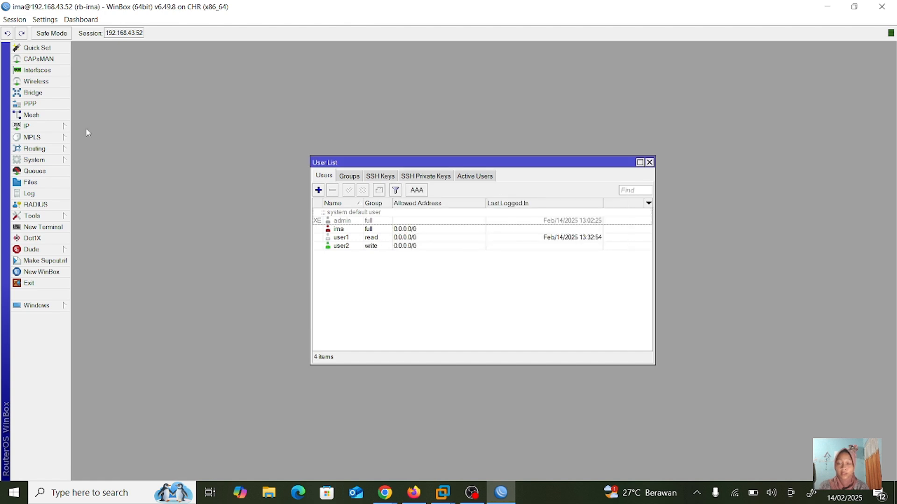
- Open a new WinBox session to 192.168.43.52, logging in as user2 with its password
left_click(53, 271)
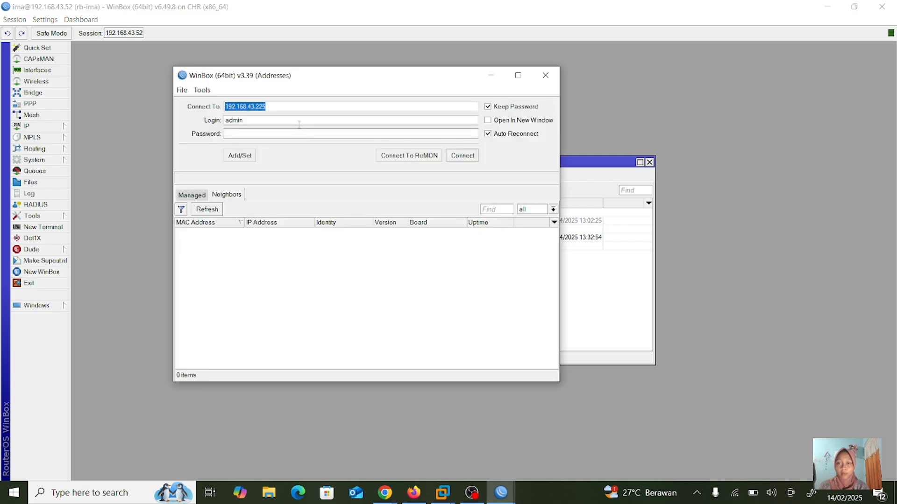
left_click(340, 109)
key("BackSpace")
key("BackSpace")
key("BackSpace")
key("BackSpace")
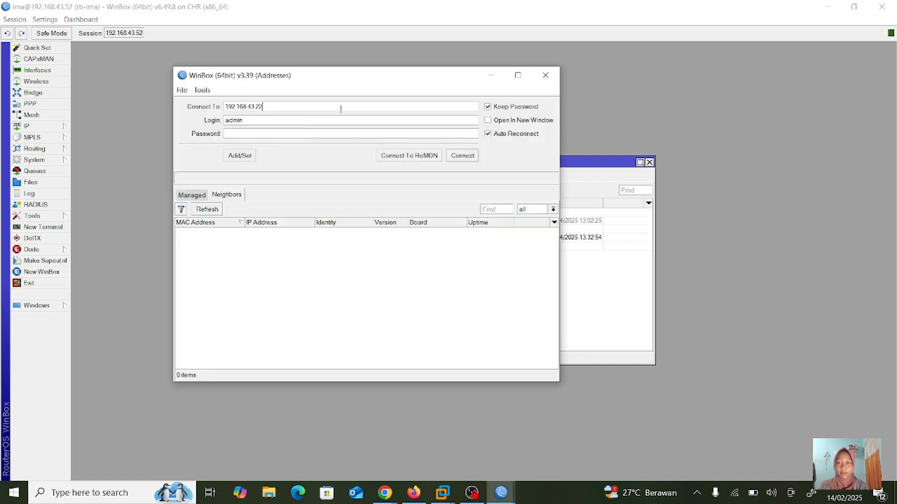
type(".5")
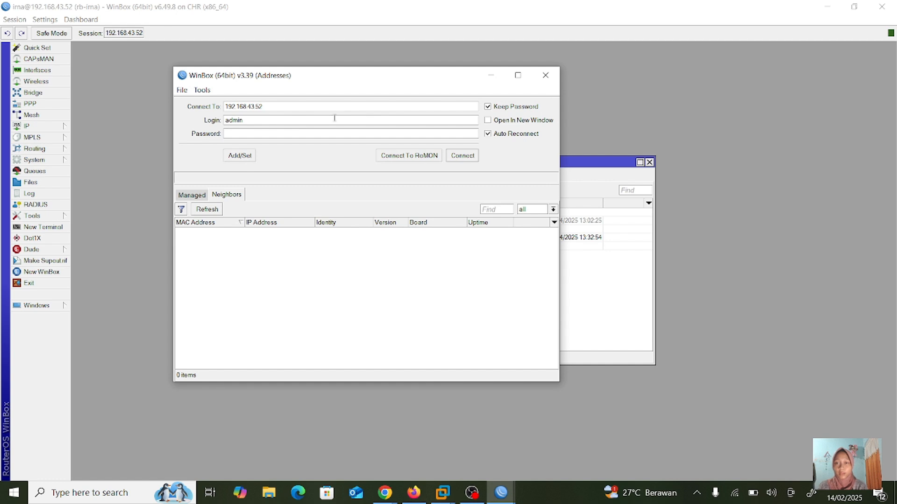
key("BackSpace")
key("BackSpace")
key("BackSpace")
key("BackSpace")
key("BackSpace")
type("user2123")
left_click(471, 155)
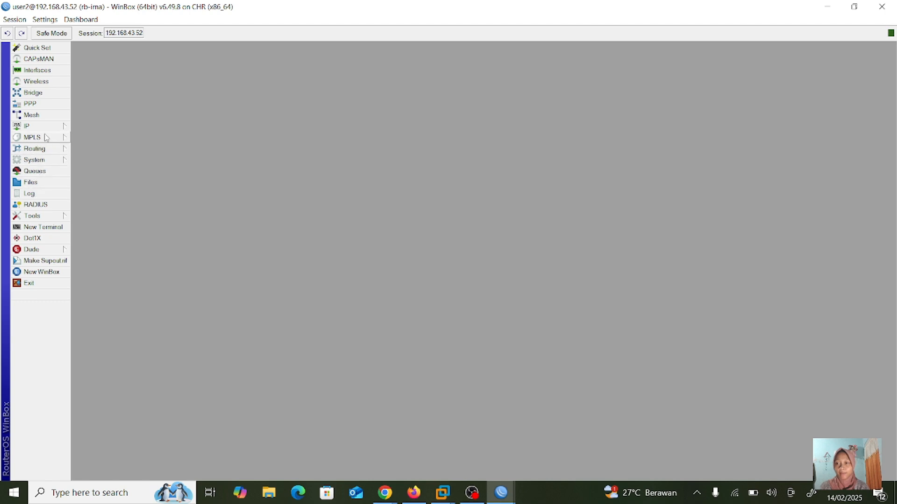
- As user2, check the IP address list, then open System > Users
mouse_move(47, 132)
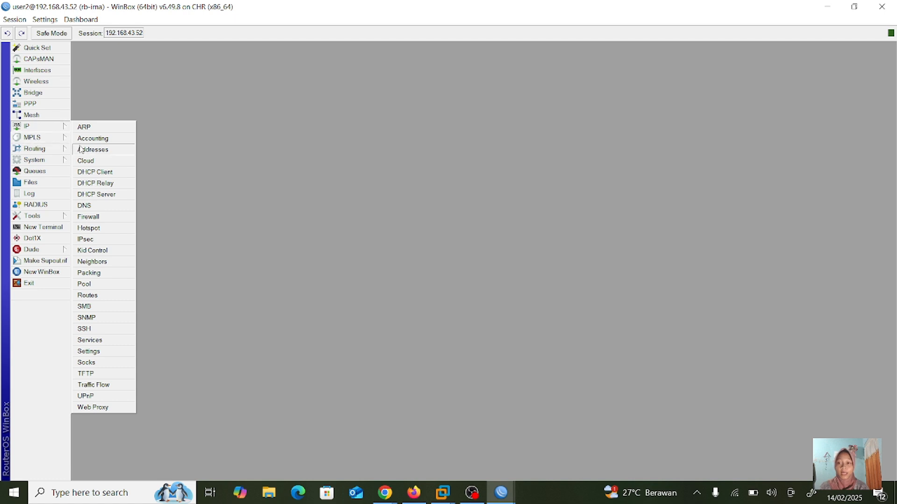
left_click(111, 150)
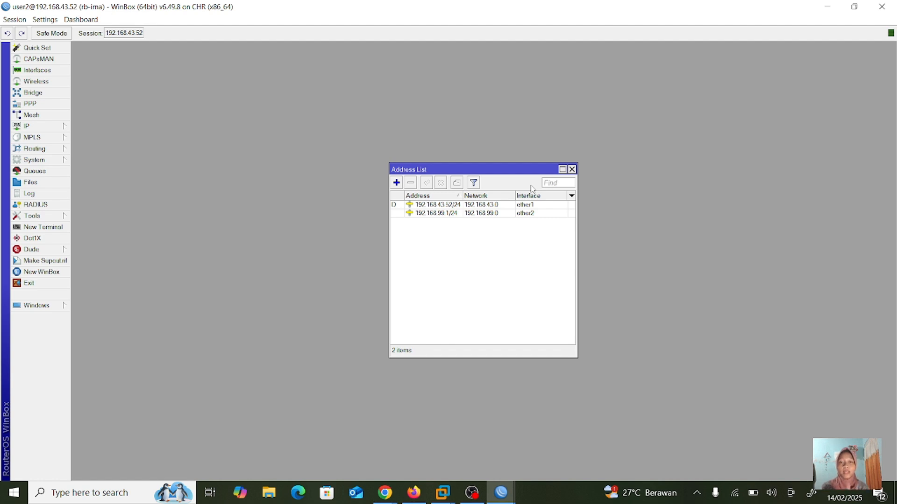
left_click(572, 169)
left_click(60, 159)
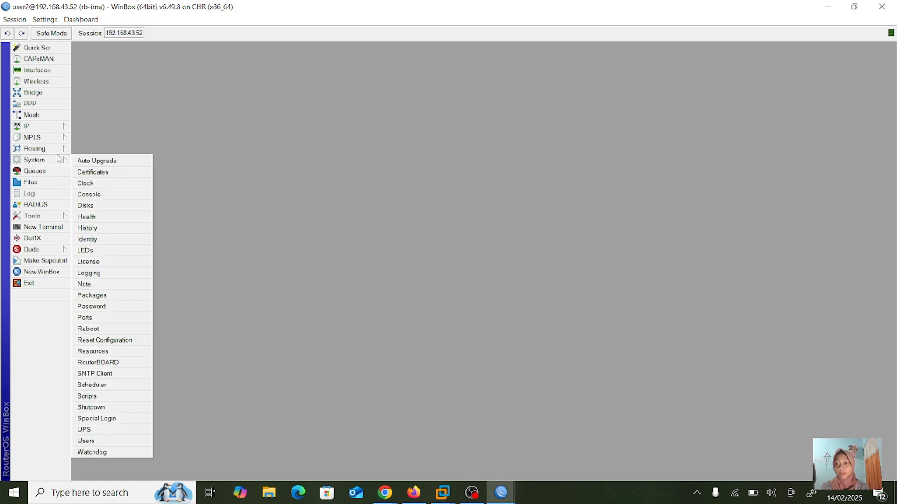
left_click(111, 441)
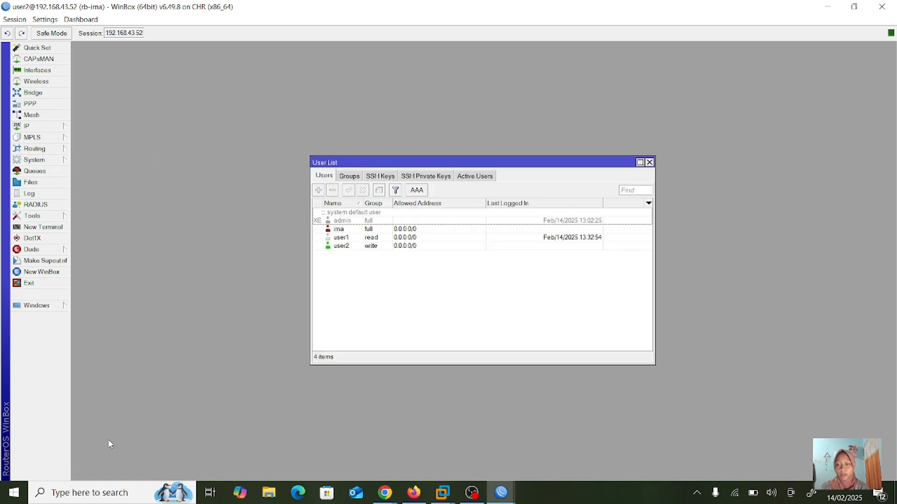